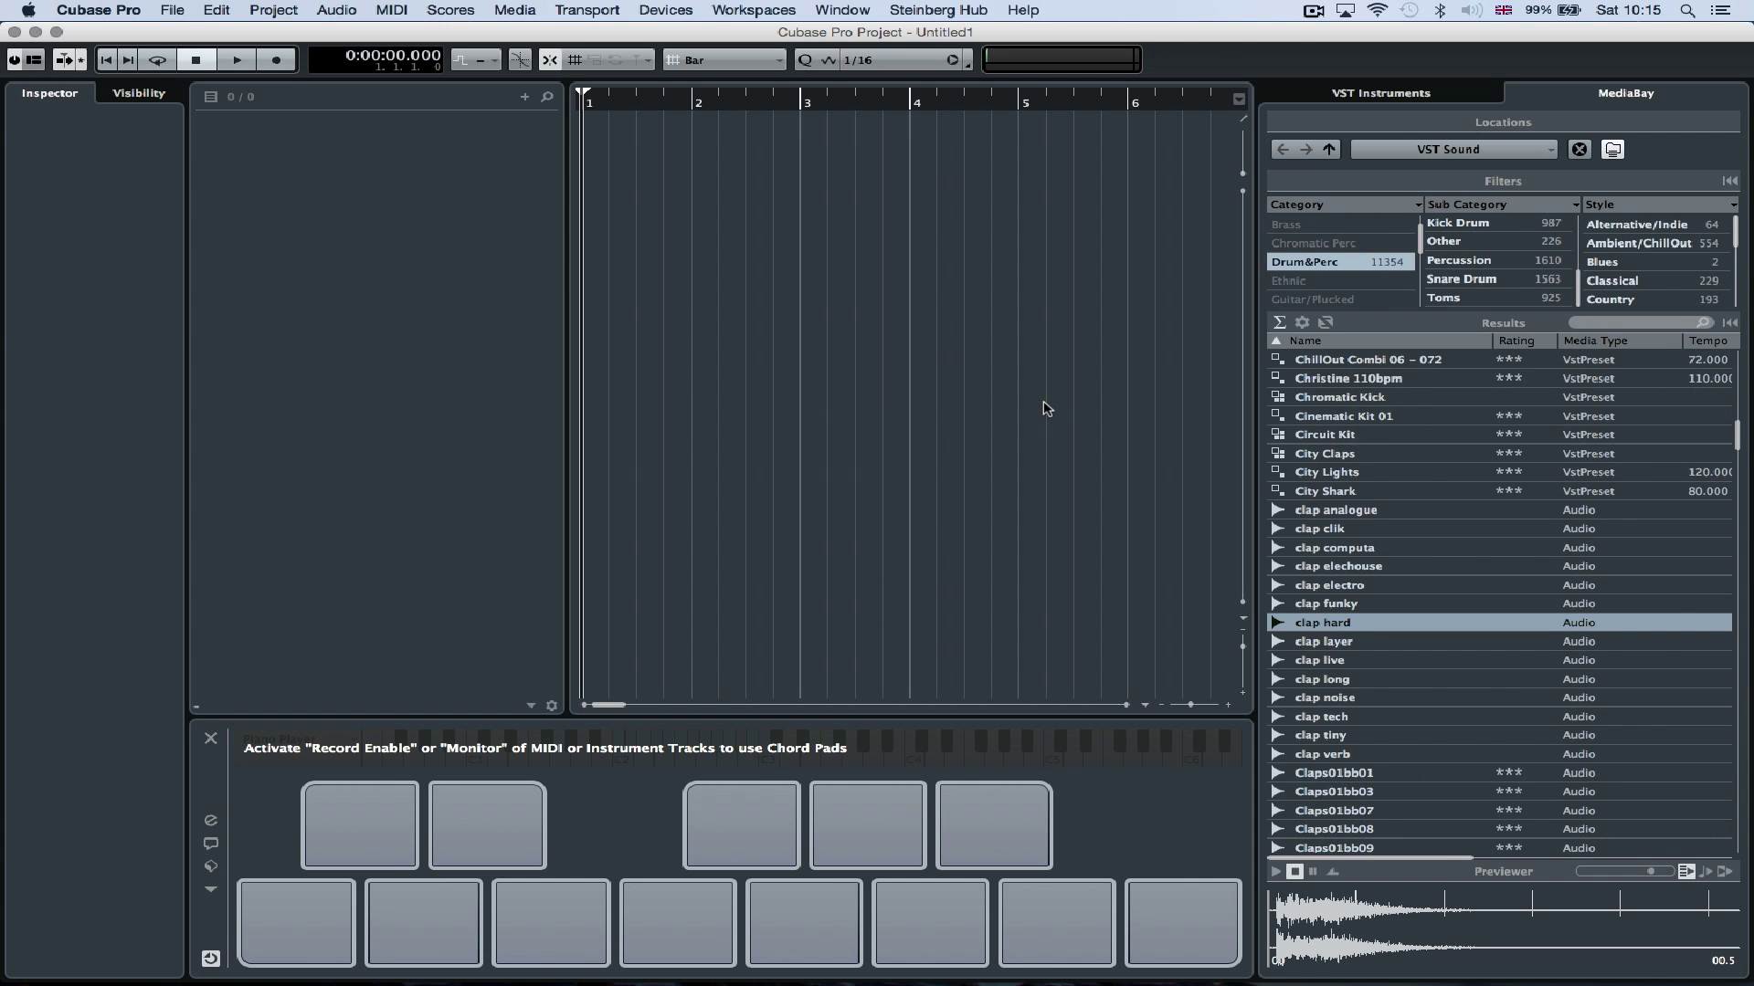
Open the media-type filter menu from the Σ button in MediaBay's Results section
click(1280, 324)
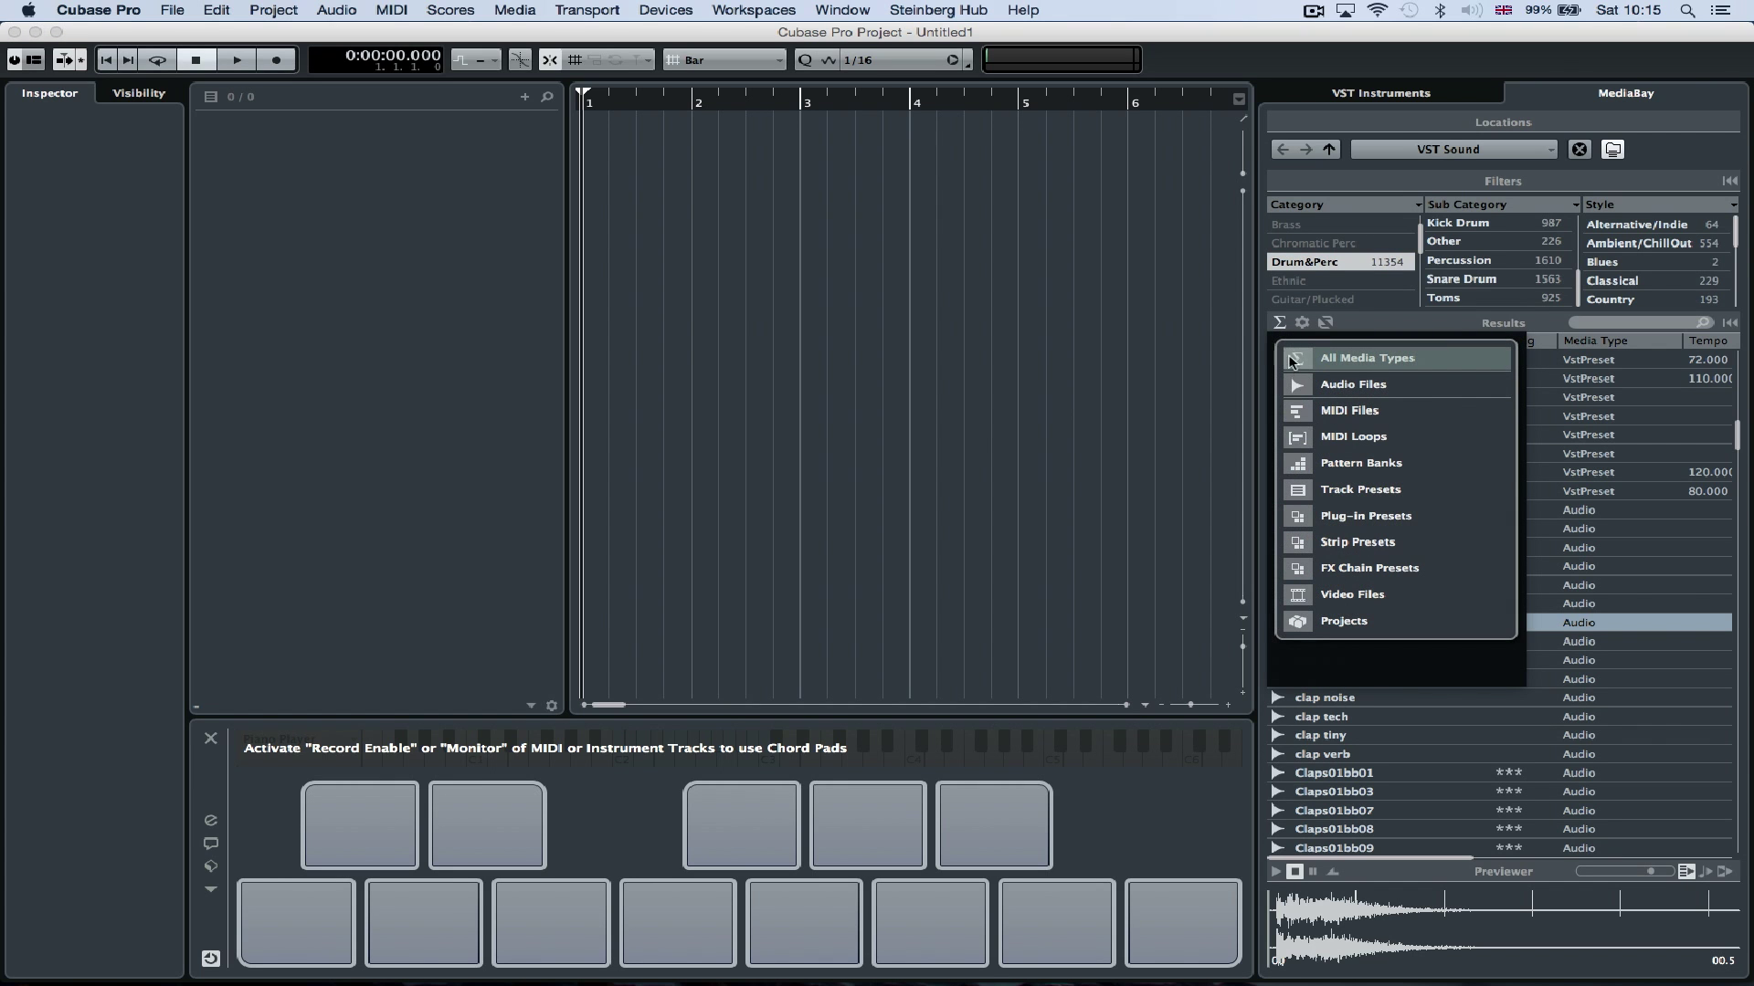
Filter MediaBay to Piano-category MIDI loops and audition 'Ritzy Disko – Piano – Chorus B'
click(1299, 436)
click(1297, 226)
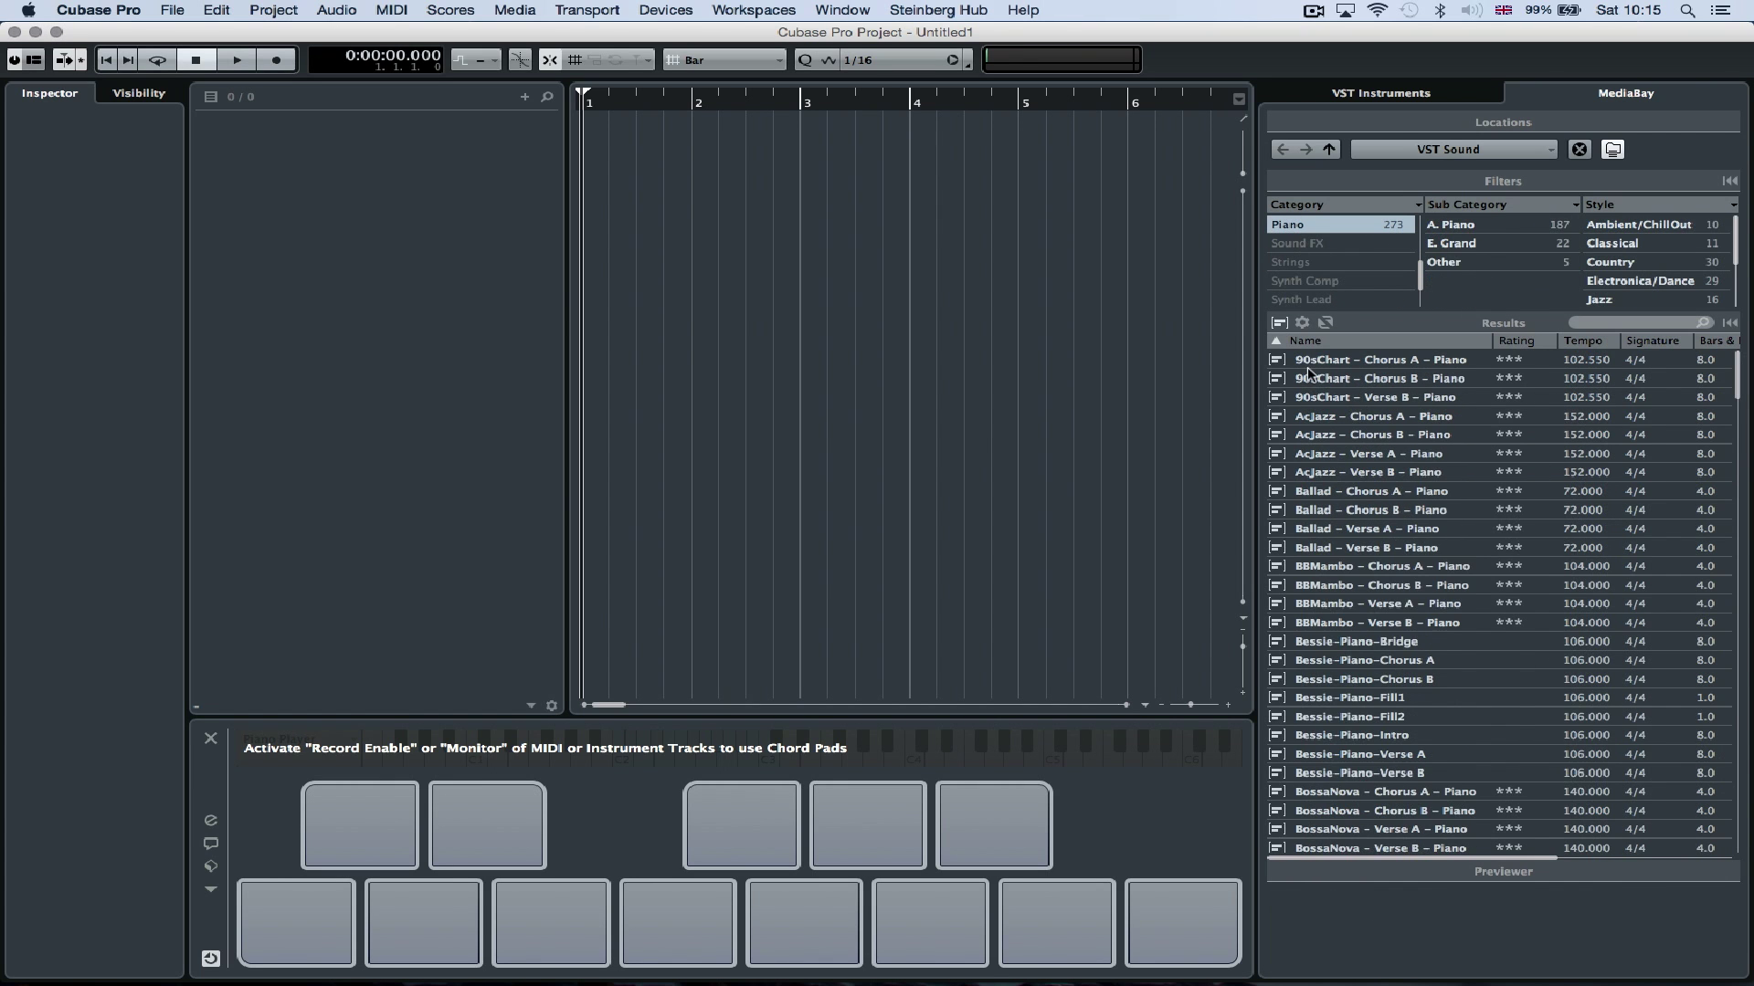
scroll(1316, 411, down, 20)
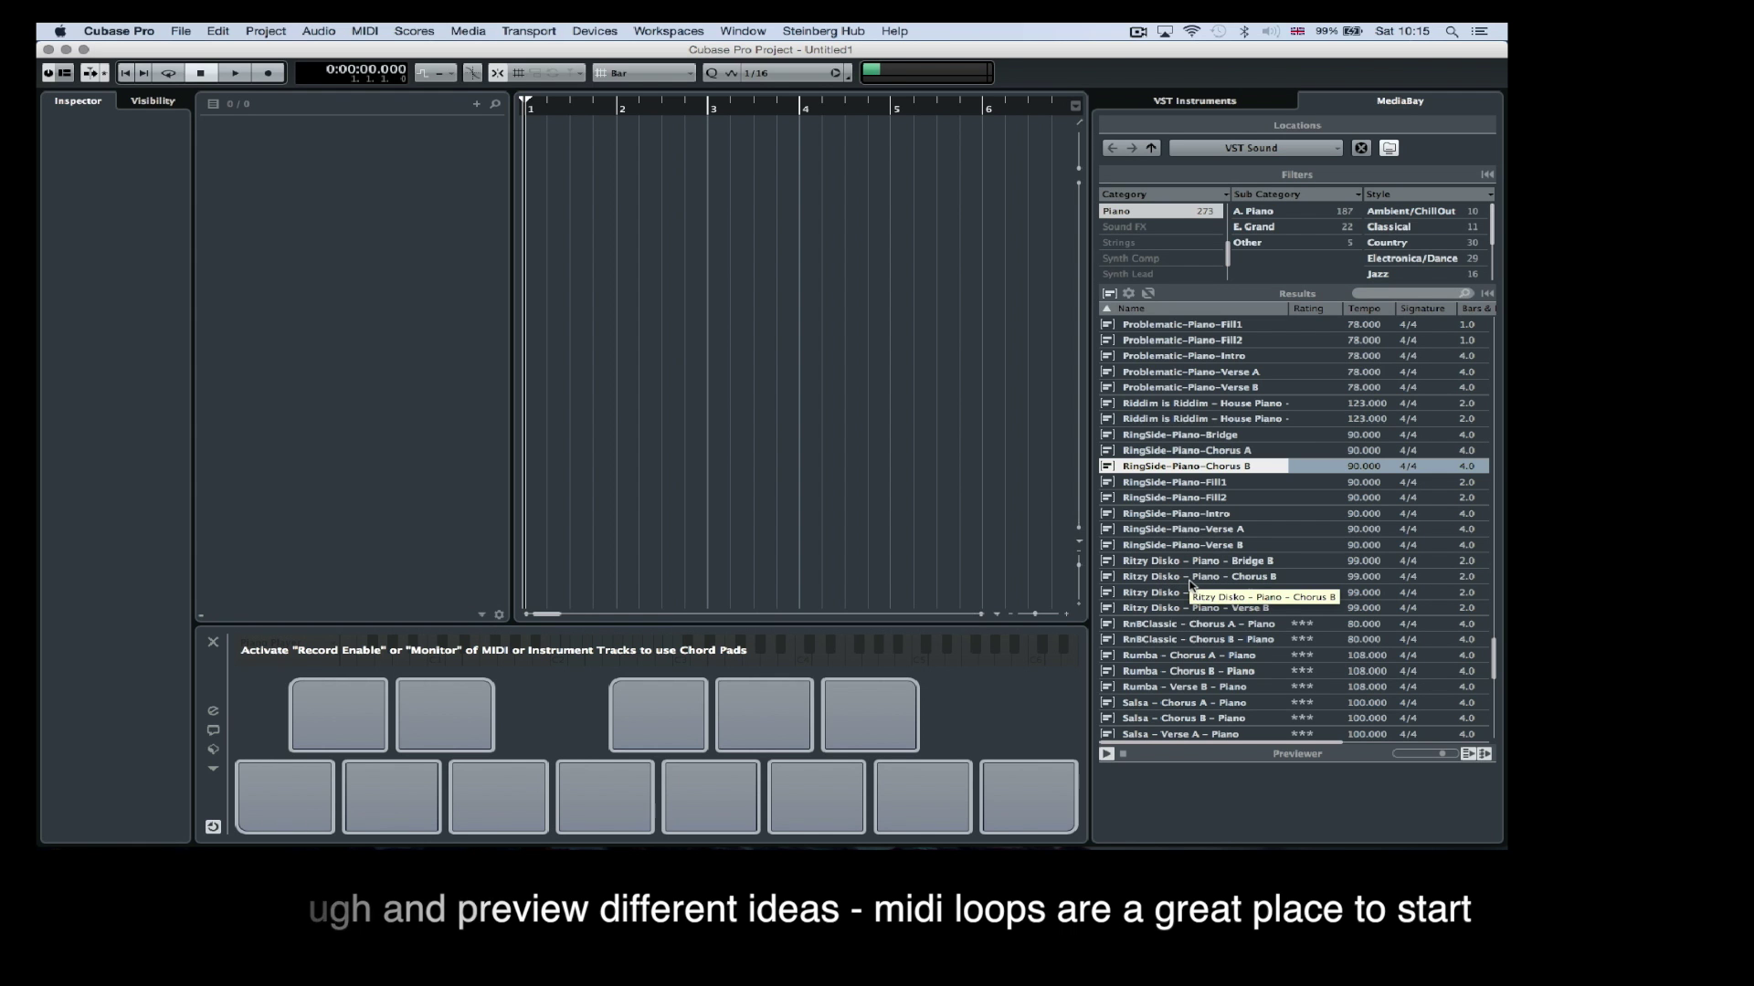
click(1171, 579)
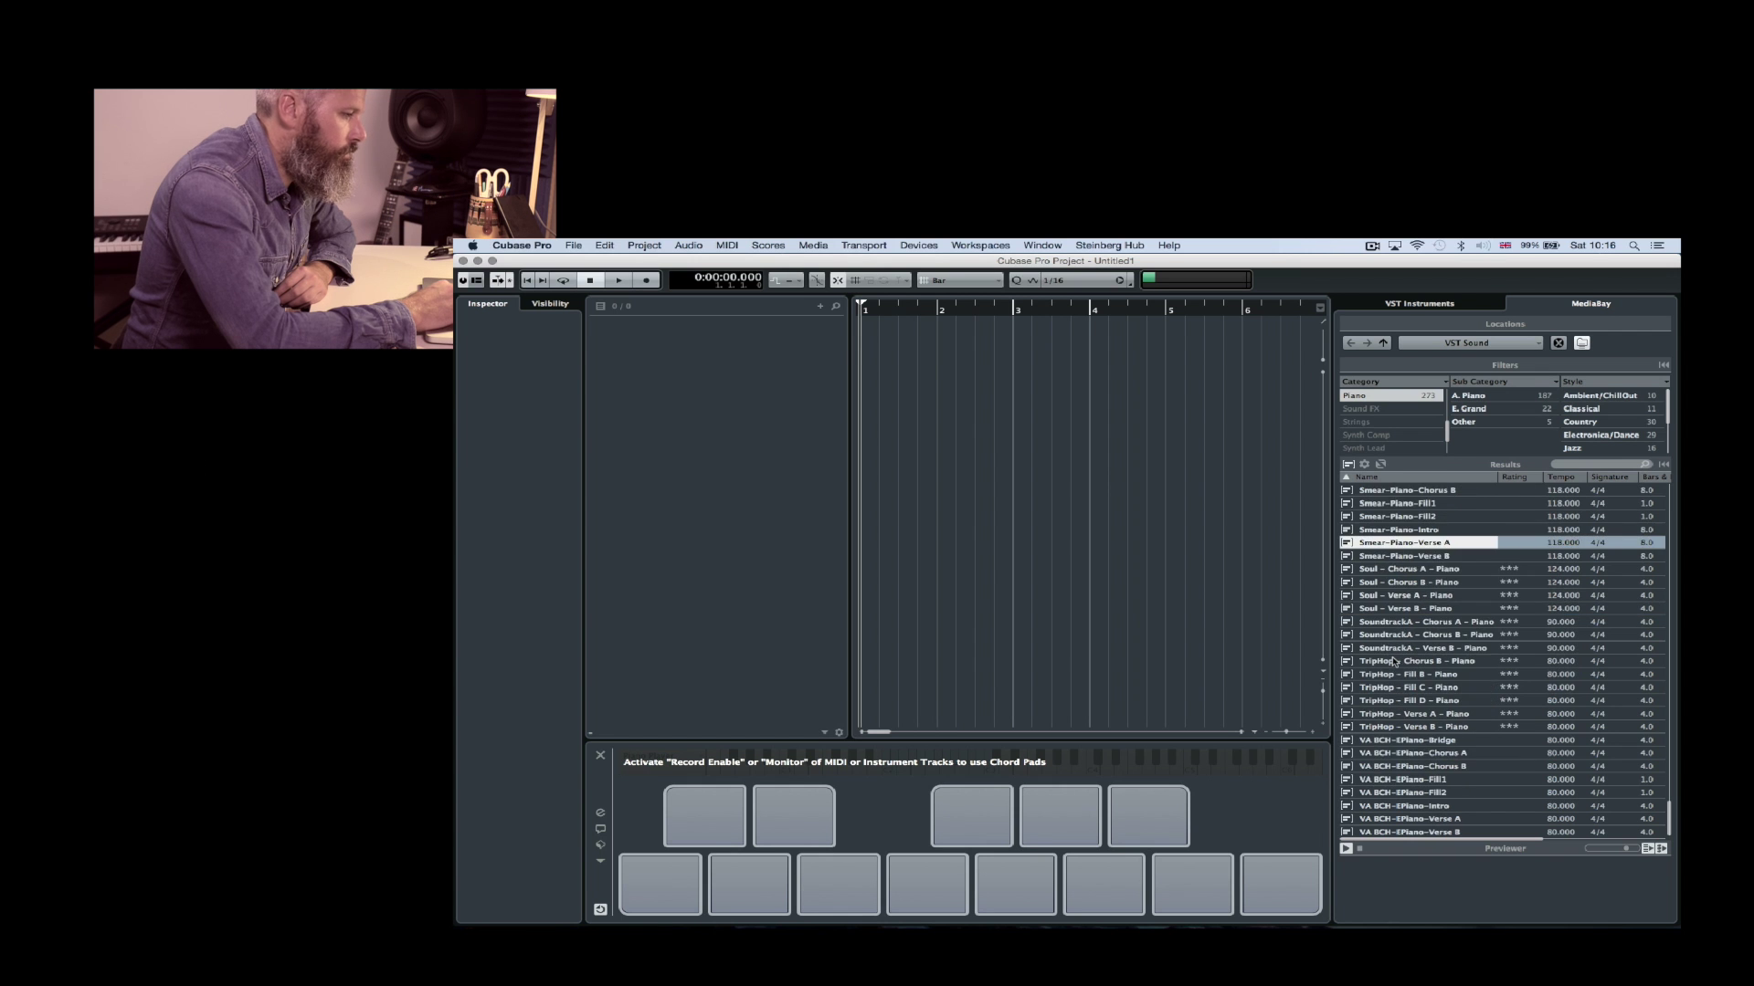
Select and audition the LAmetro-Piano-Bridge loop, then stop the Previewer
scroll(1162, 527, up, 10)
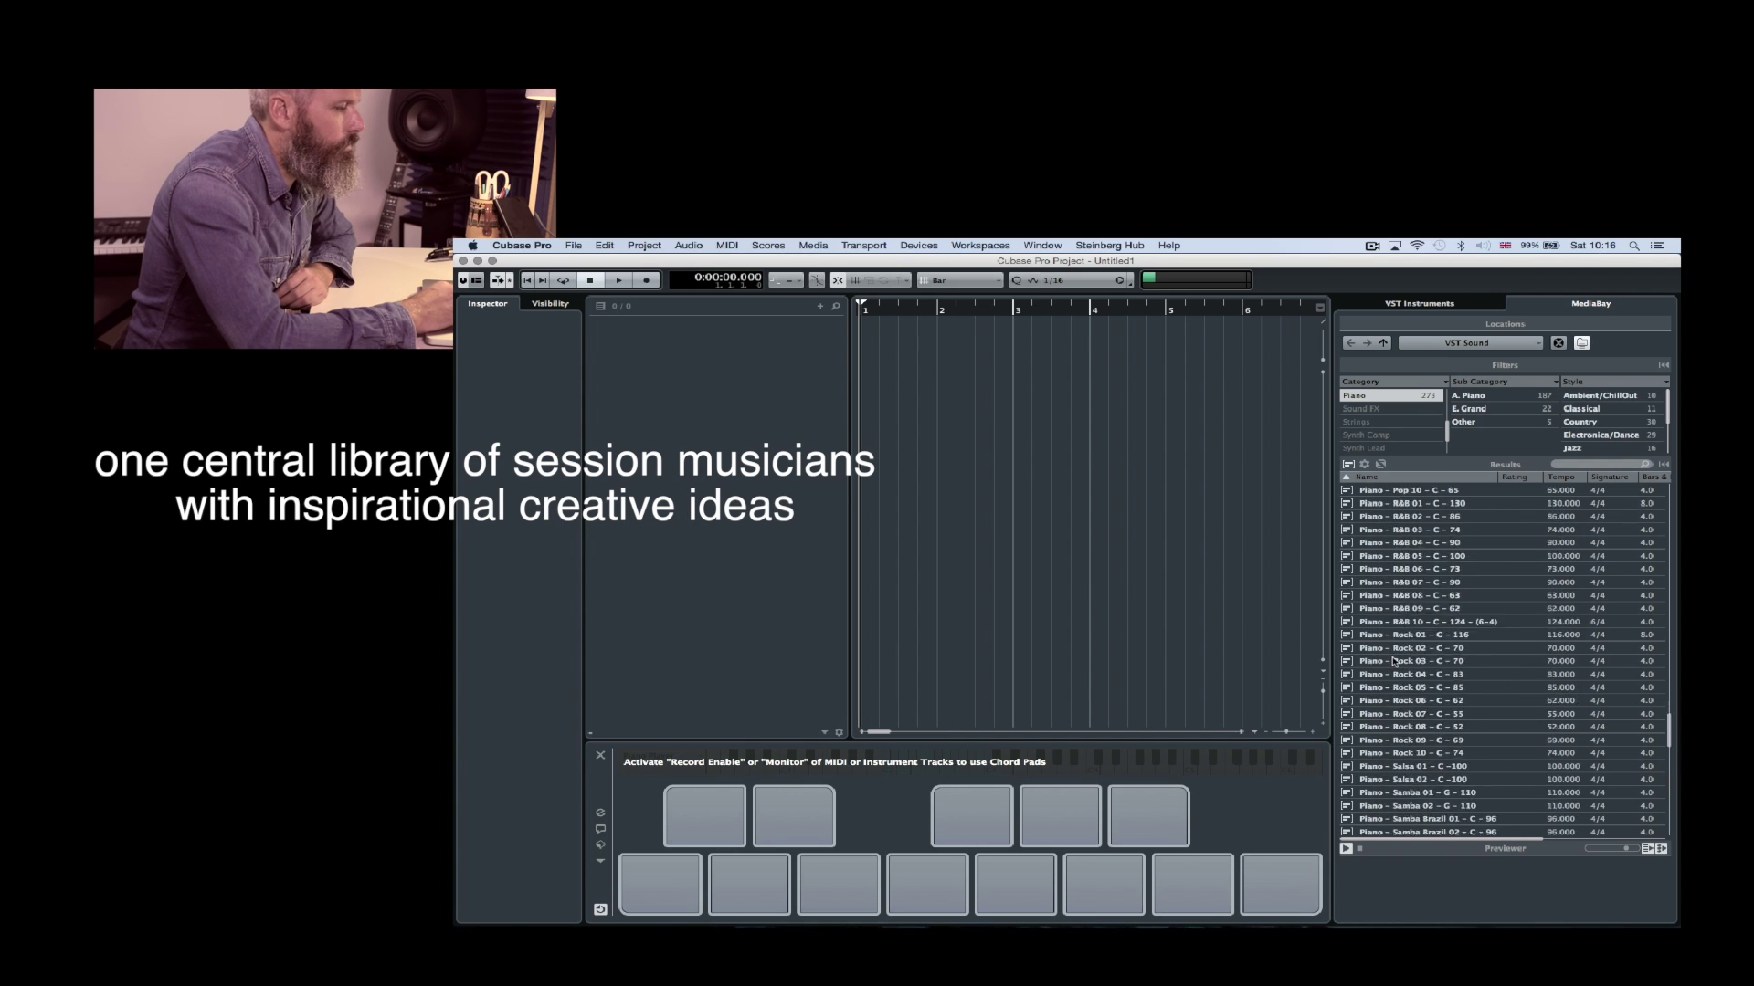
scroll(1393, 659, up, 10)
scroll(1393, 659, up, 10)
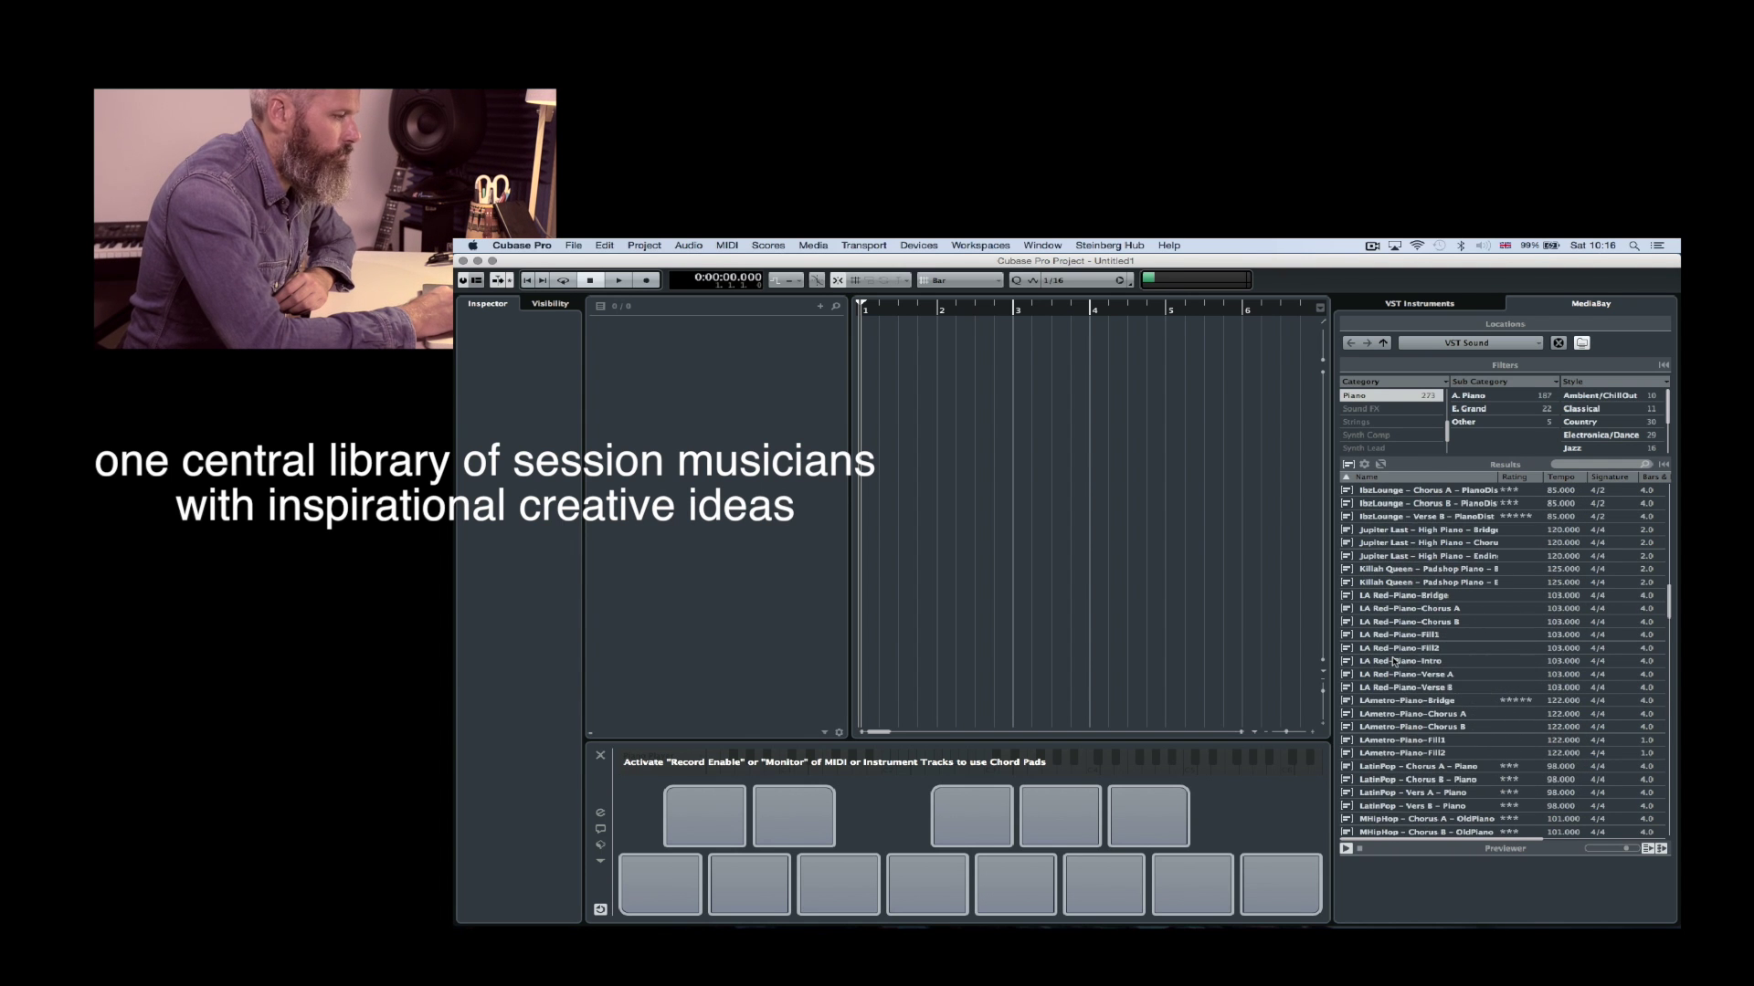
click(1403, 702)
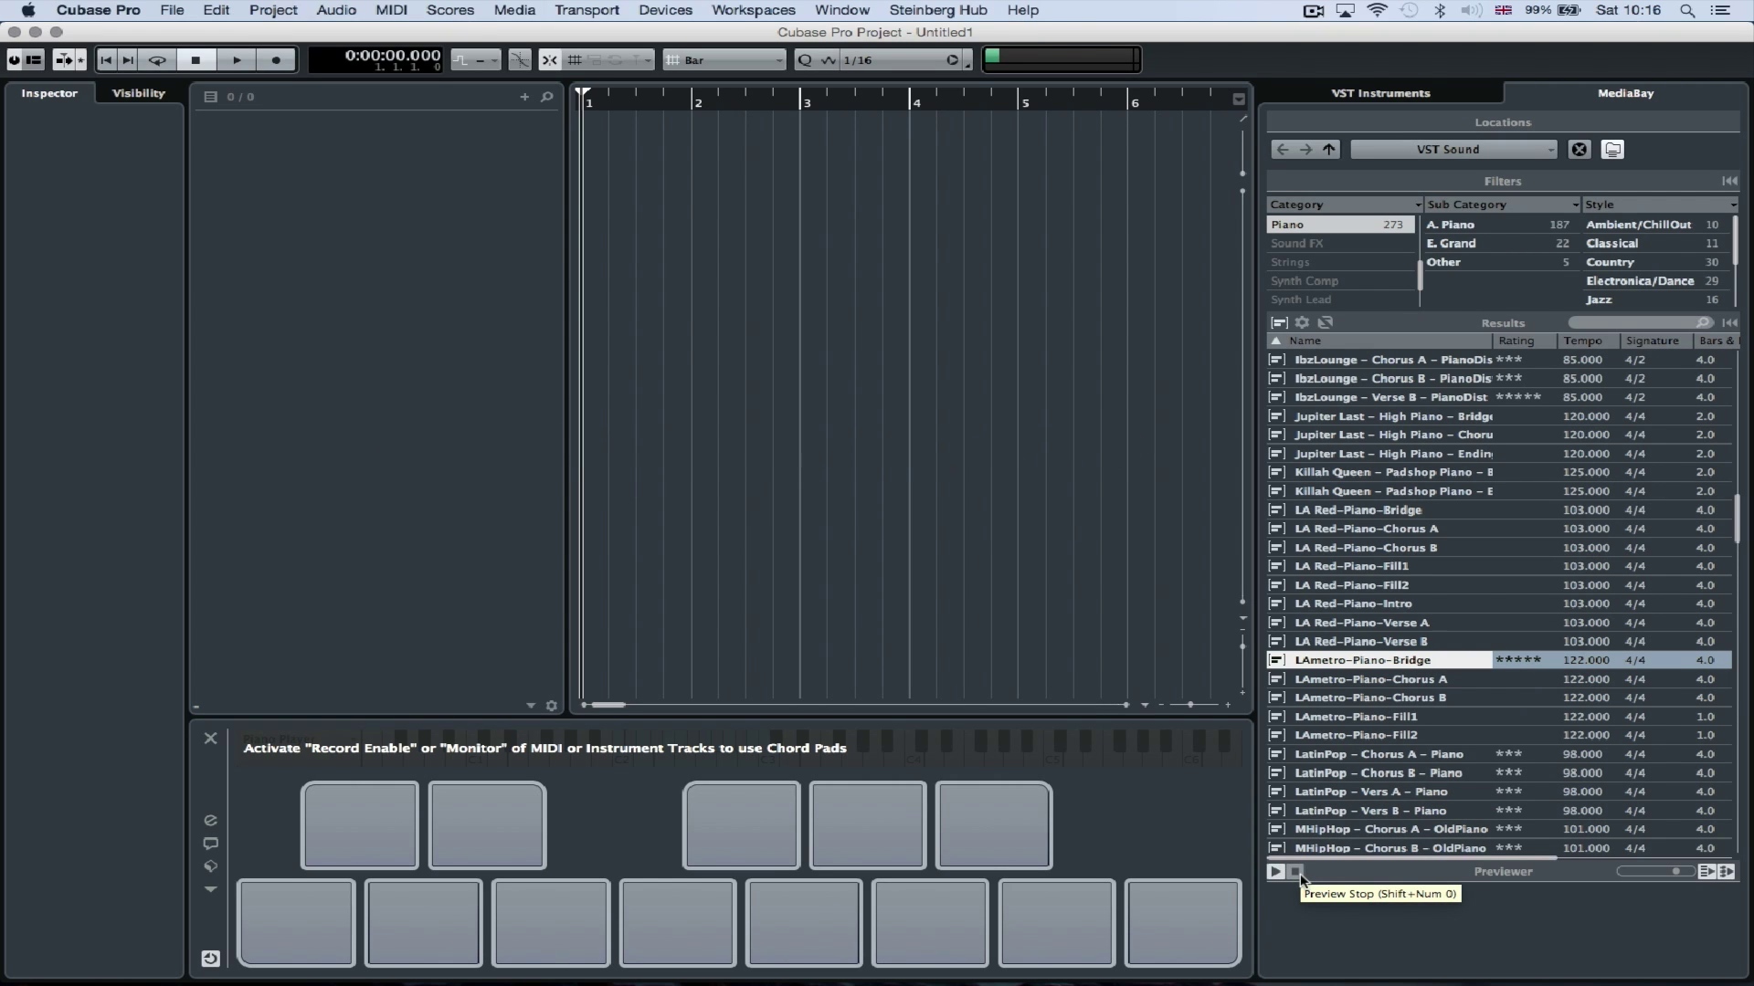
click(1297, 873)
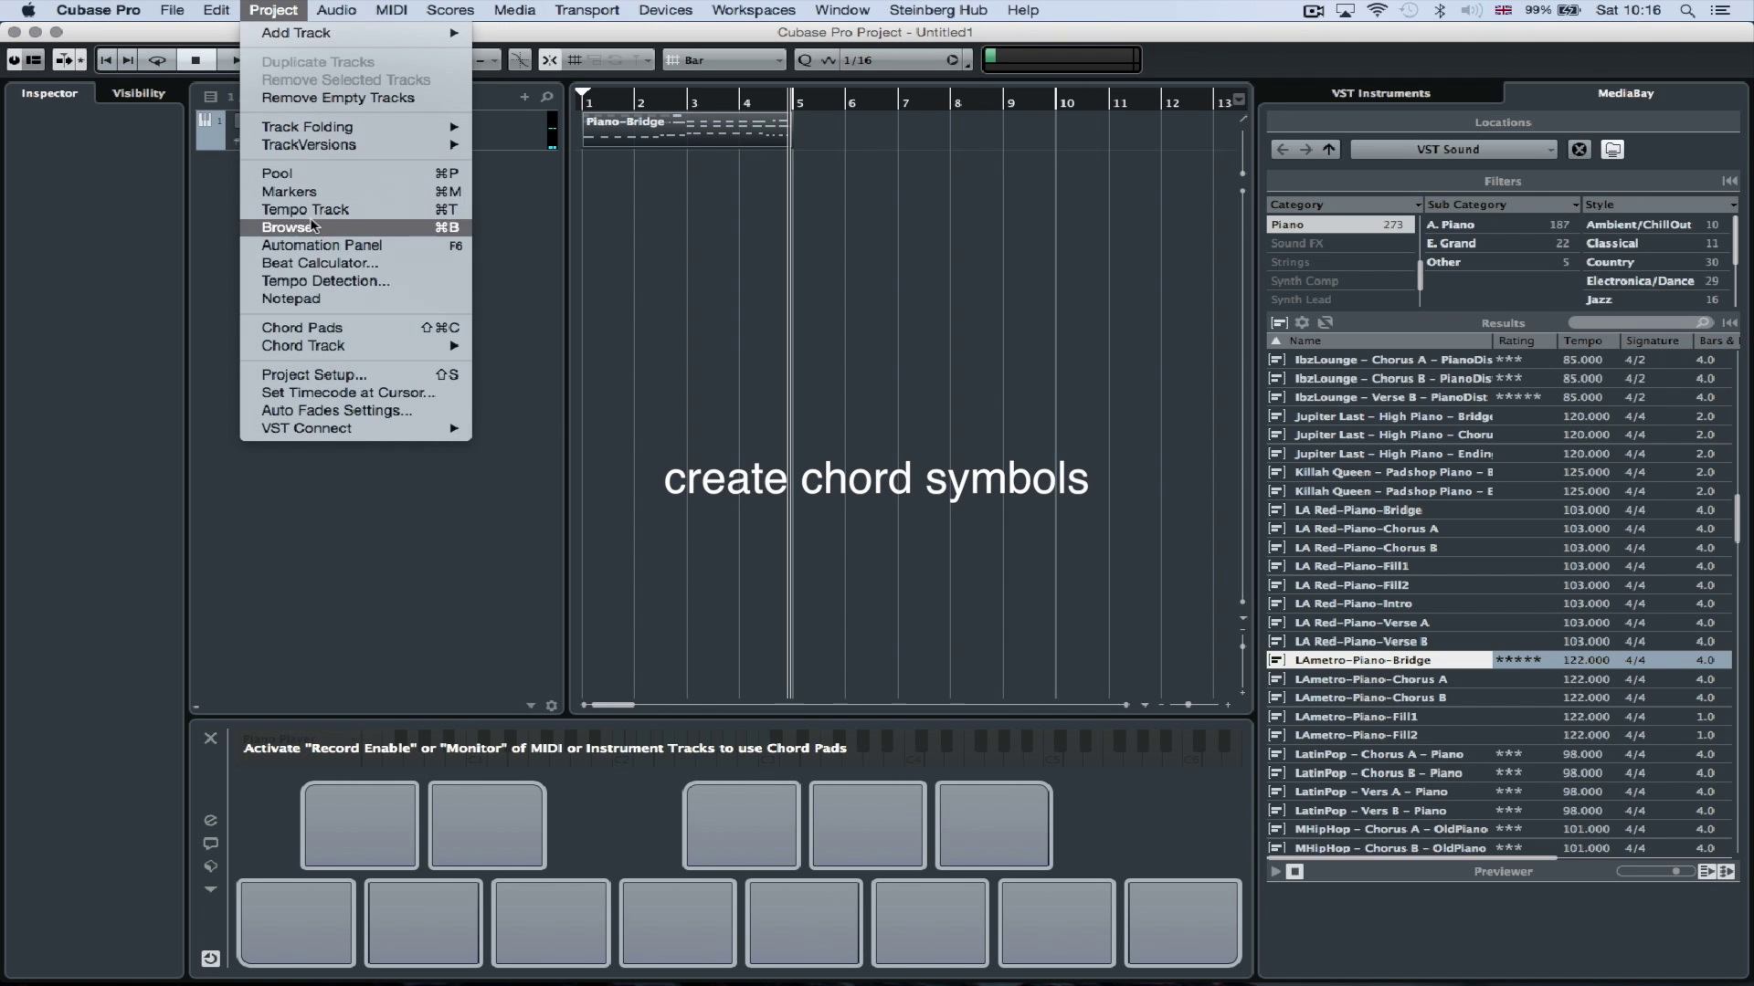
Create chord symbols Asus2 and C#min7 from the piano bridge part, then return to the project start
mouse_move(351, 345)
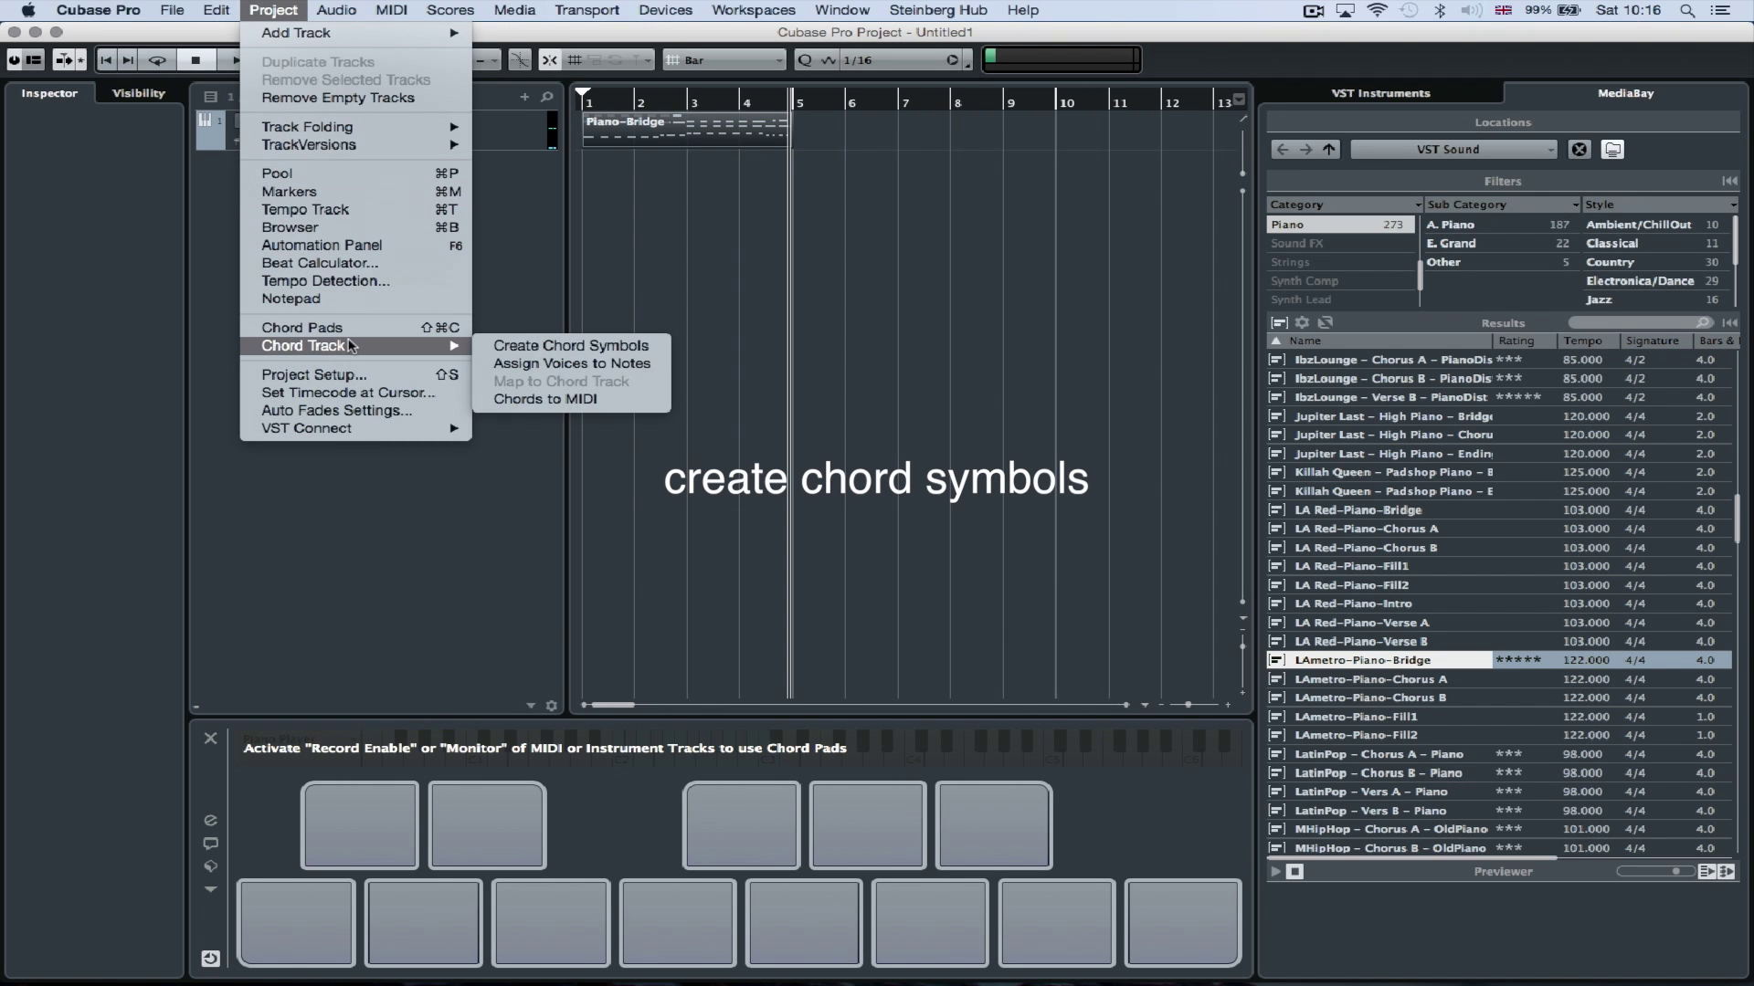
click(538, 351)
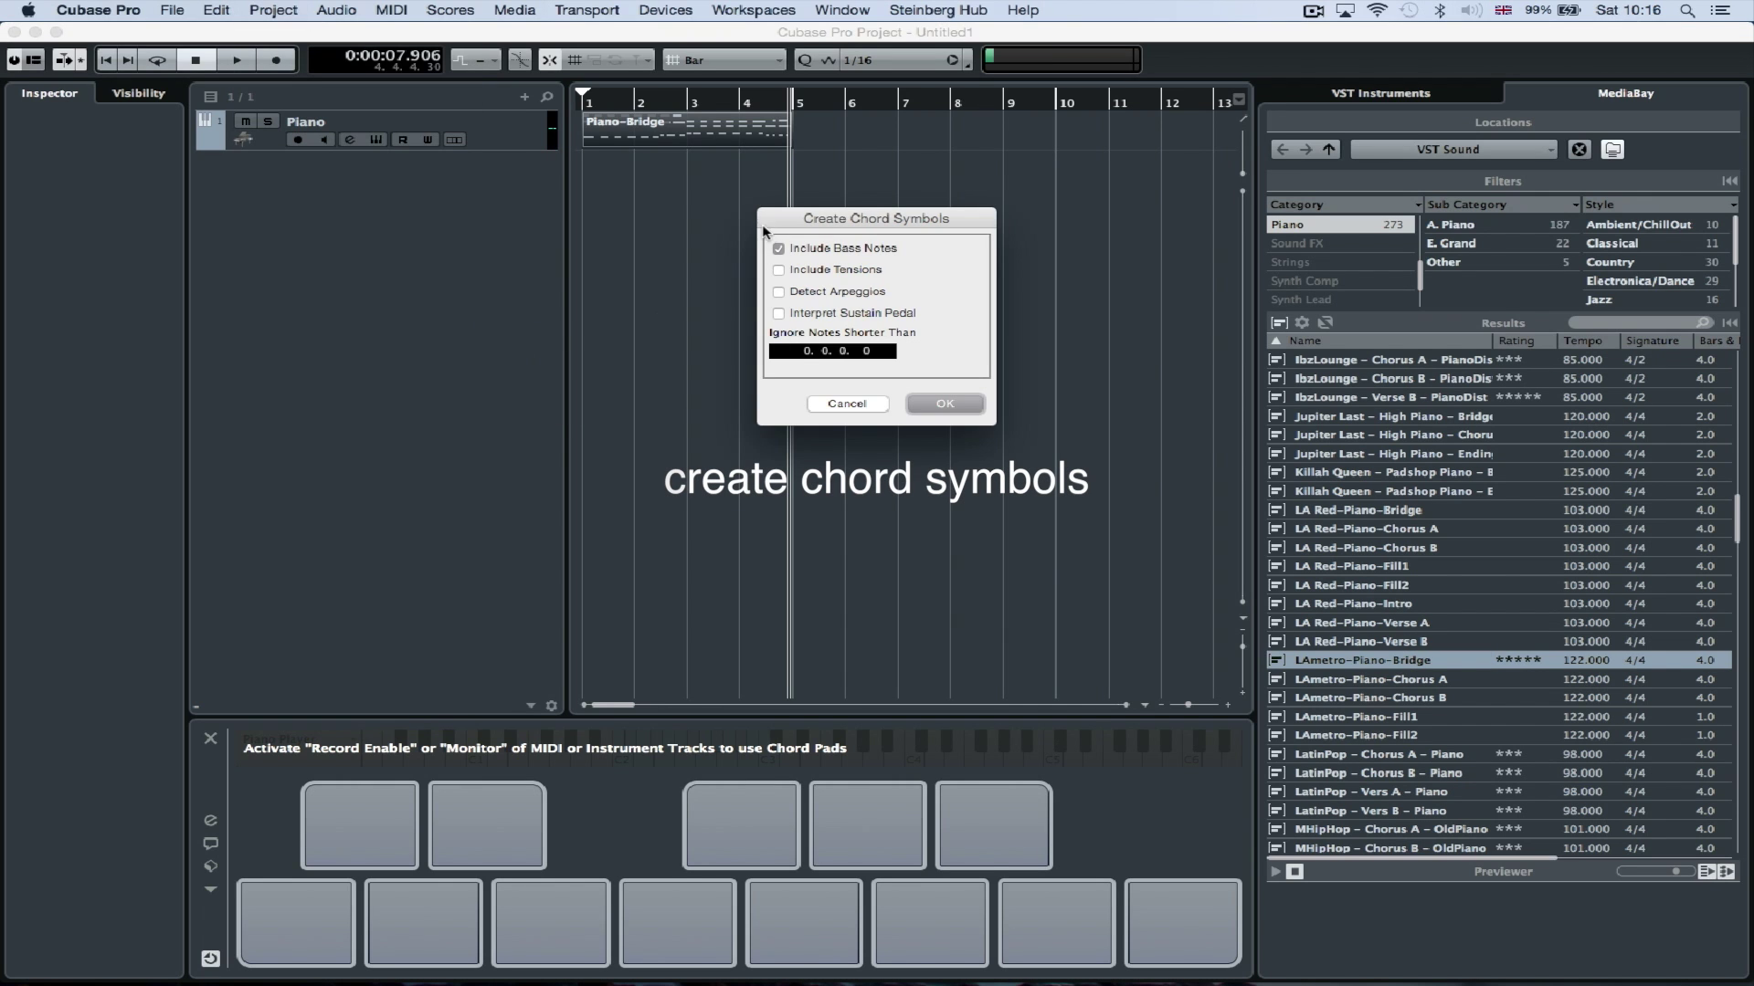
click(944, 399)
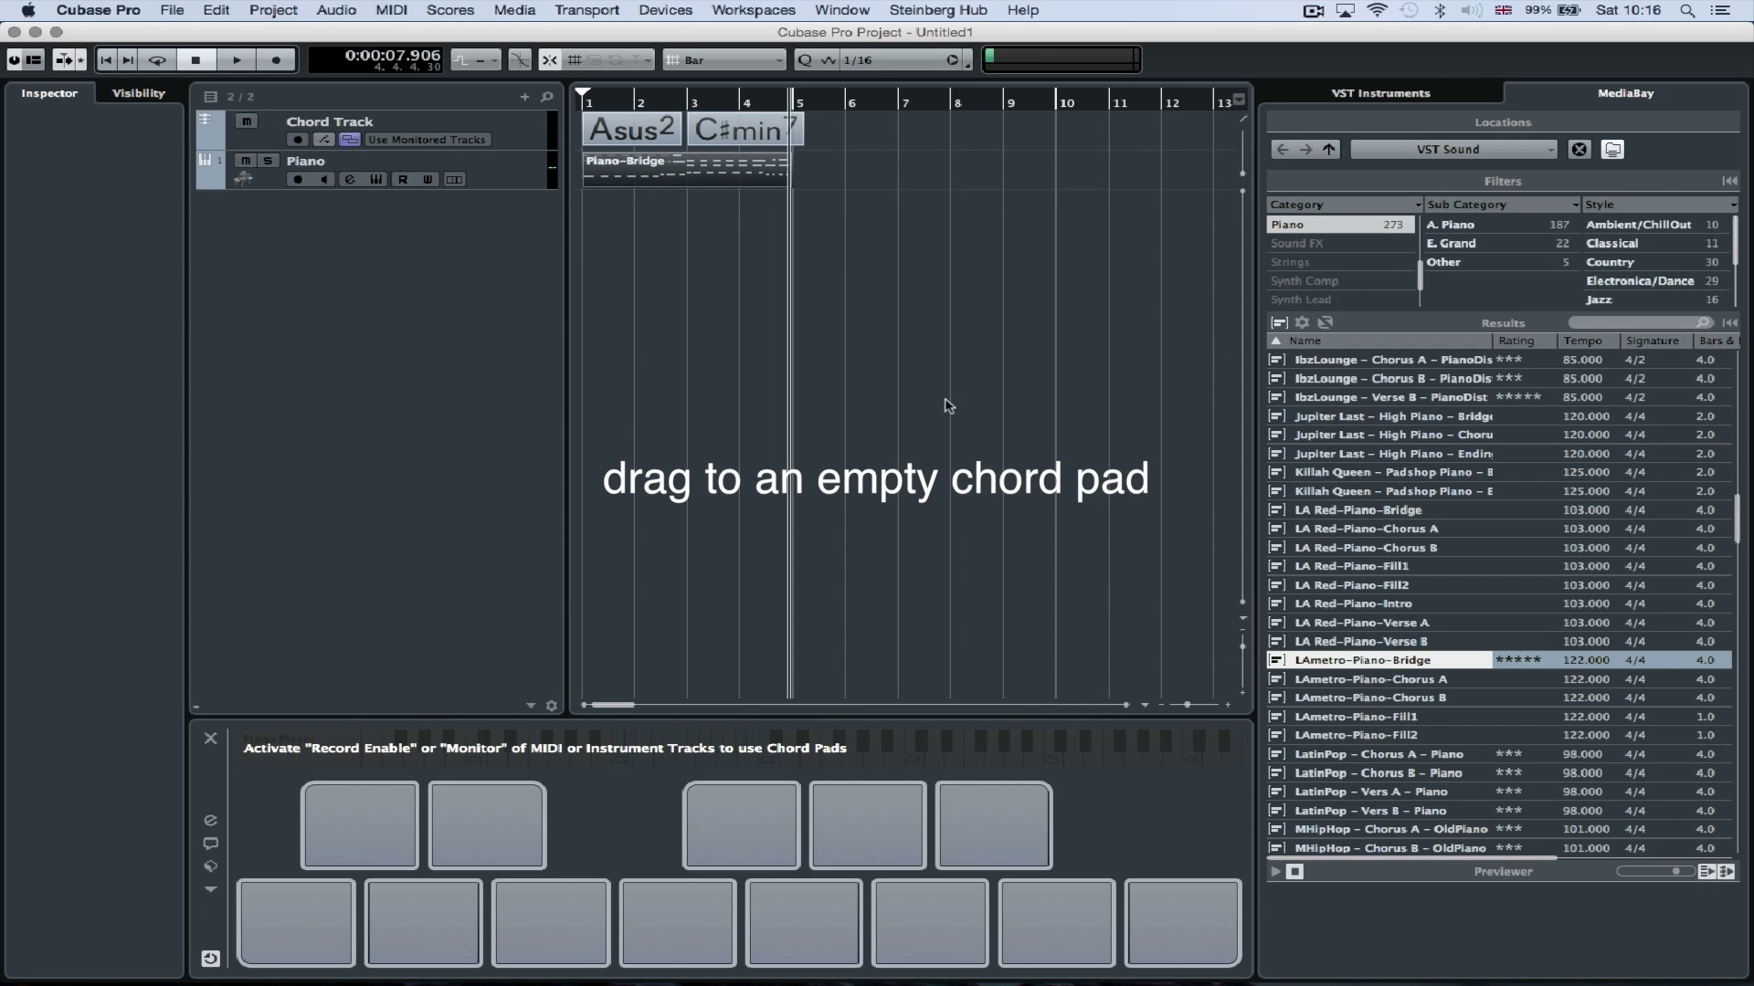
key(space)
Load C#min7 and Asus2 onto chord pads 1 and 2, record-enable the Piano track, and play them
drag(741, 125, 315, 919)
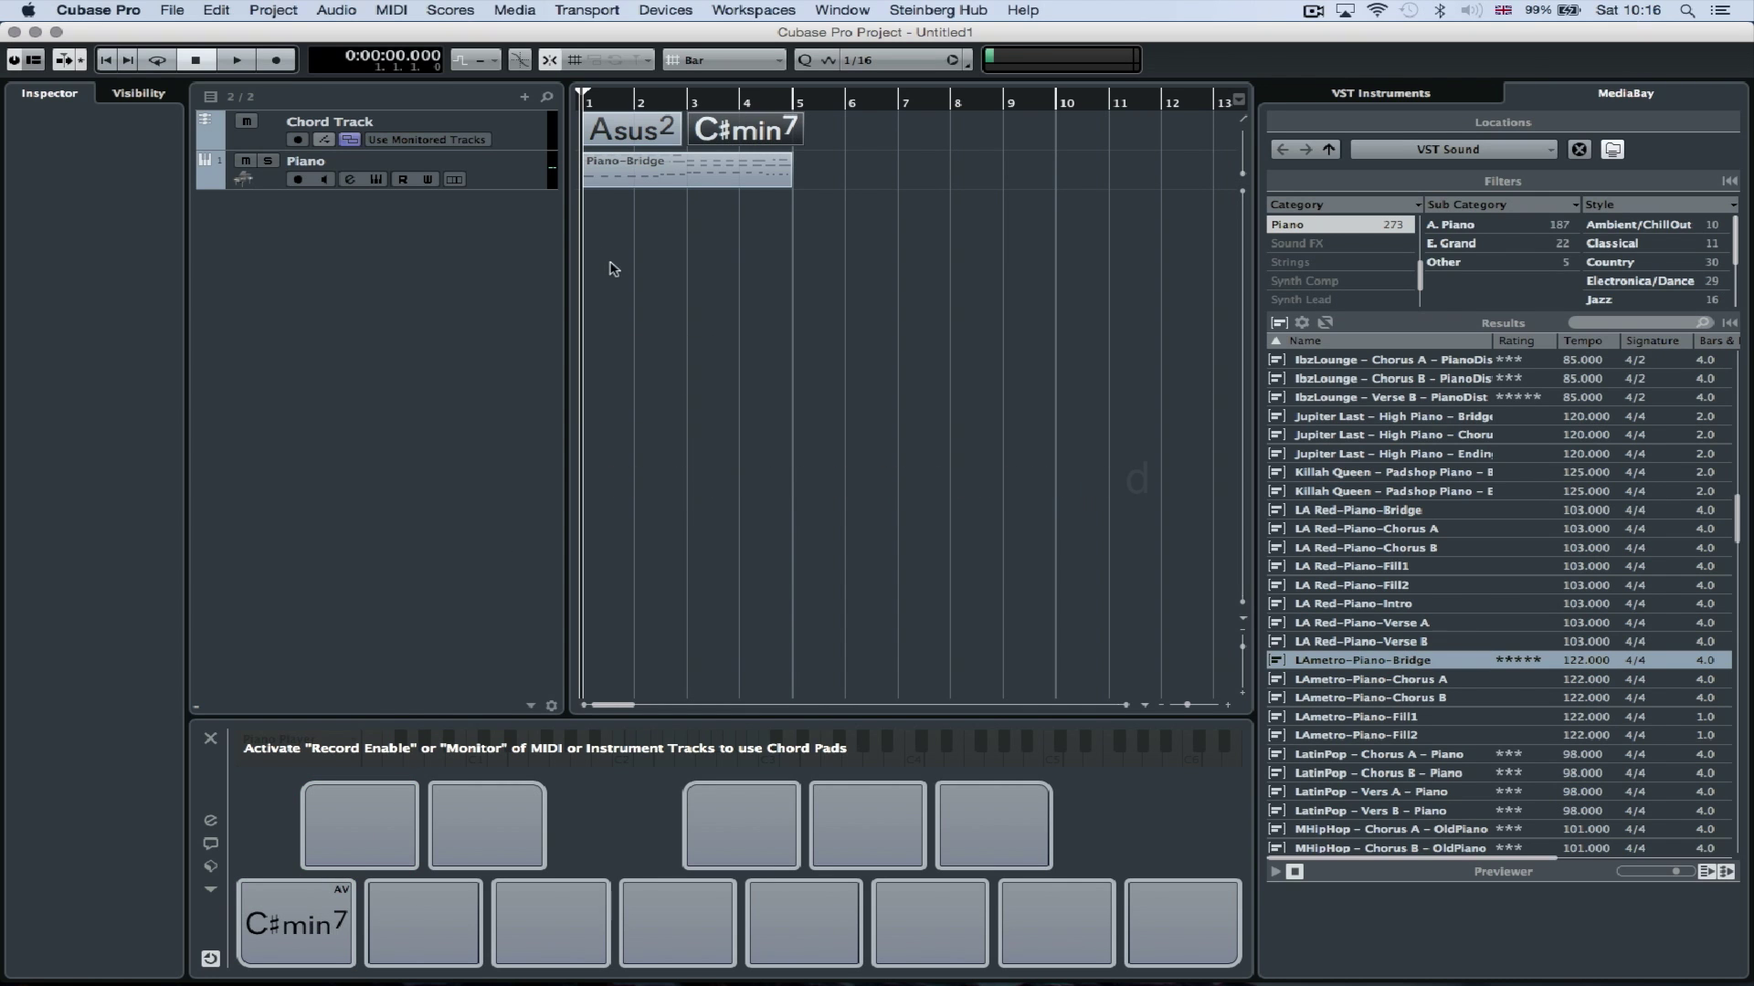
click(535, 188)
drag(620, 135, 424, 918)
click(301, 927)
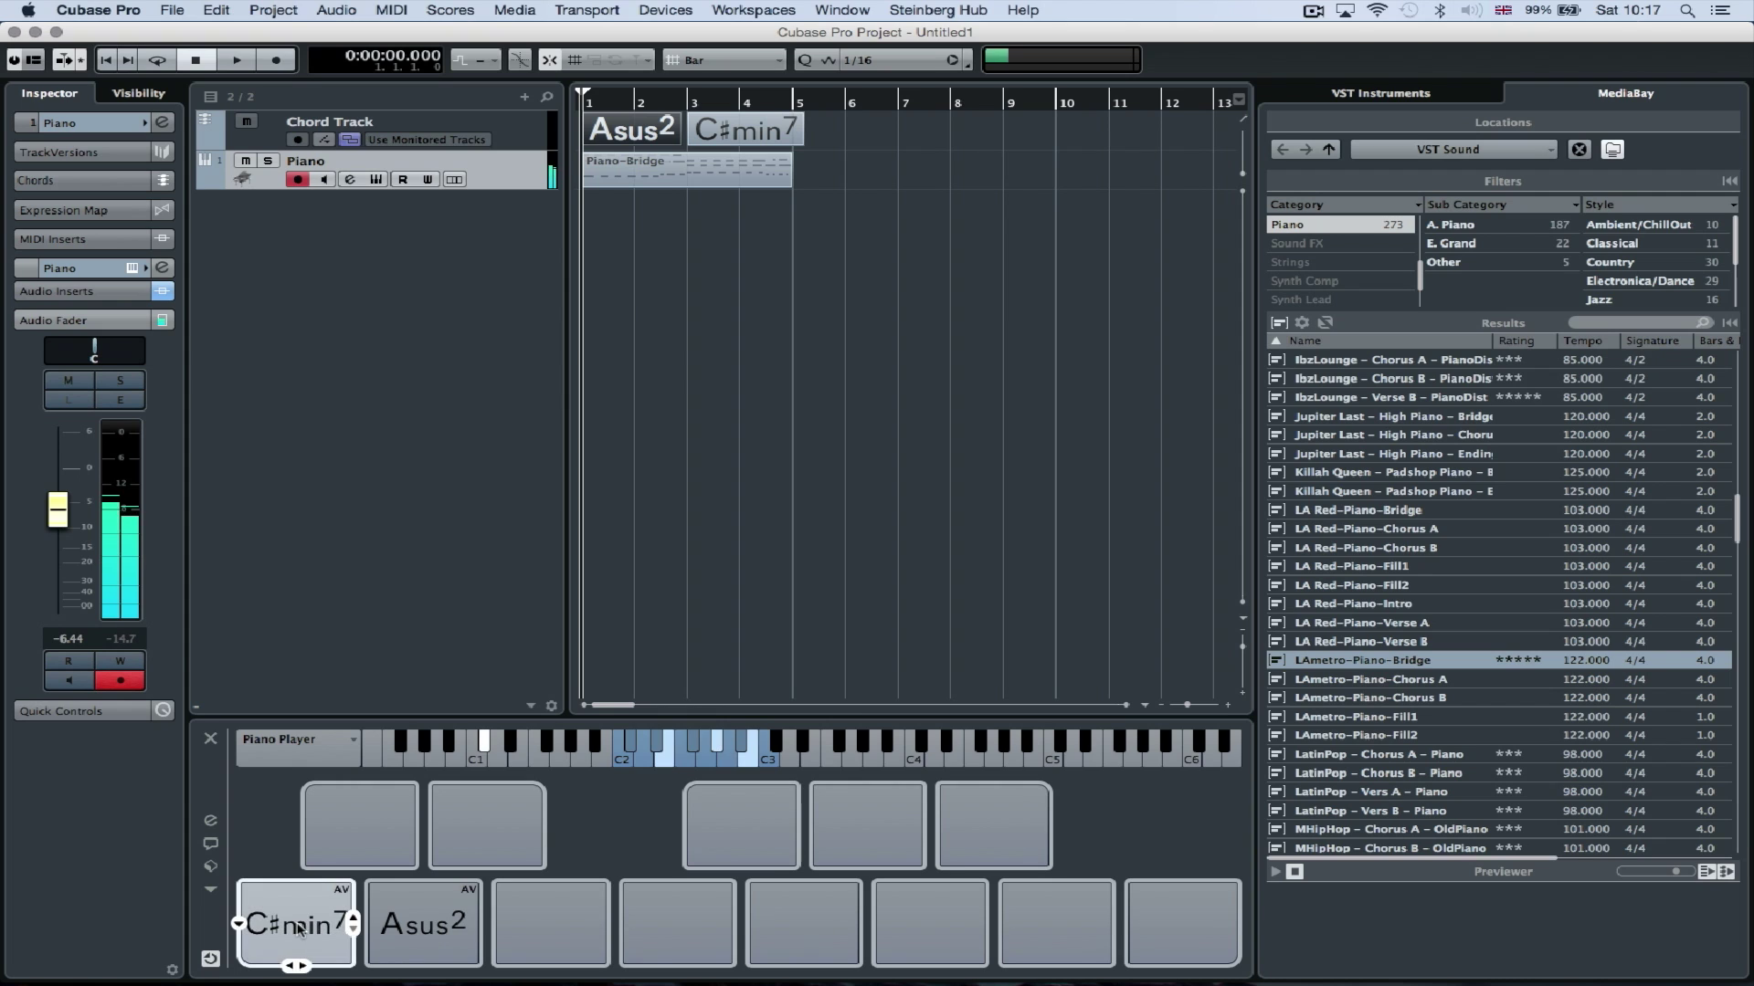
click(426, 925)
click(351, 918)
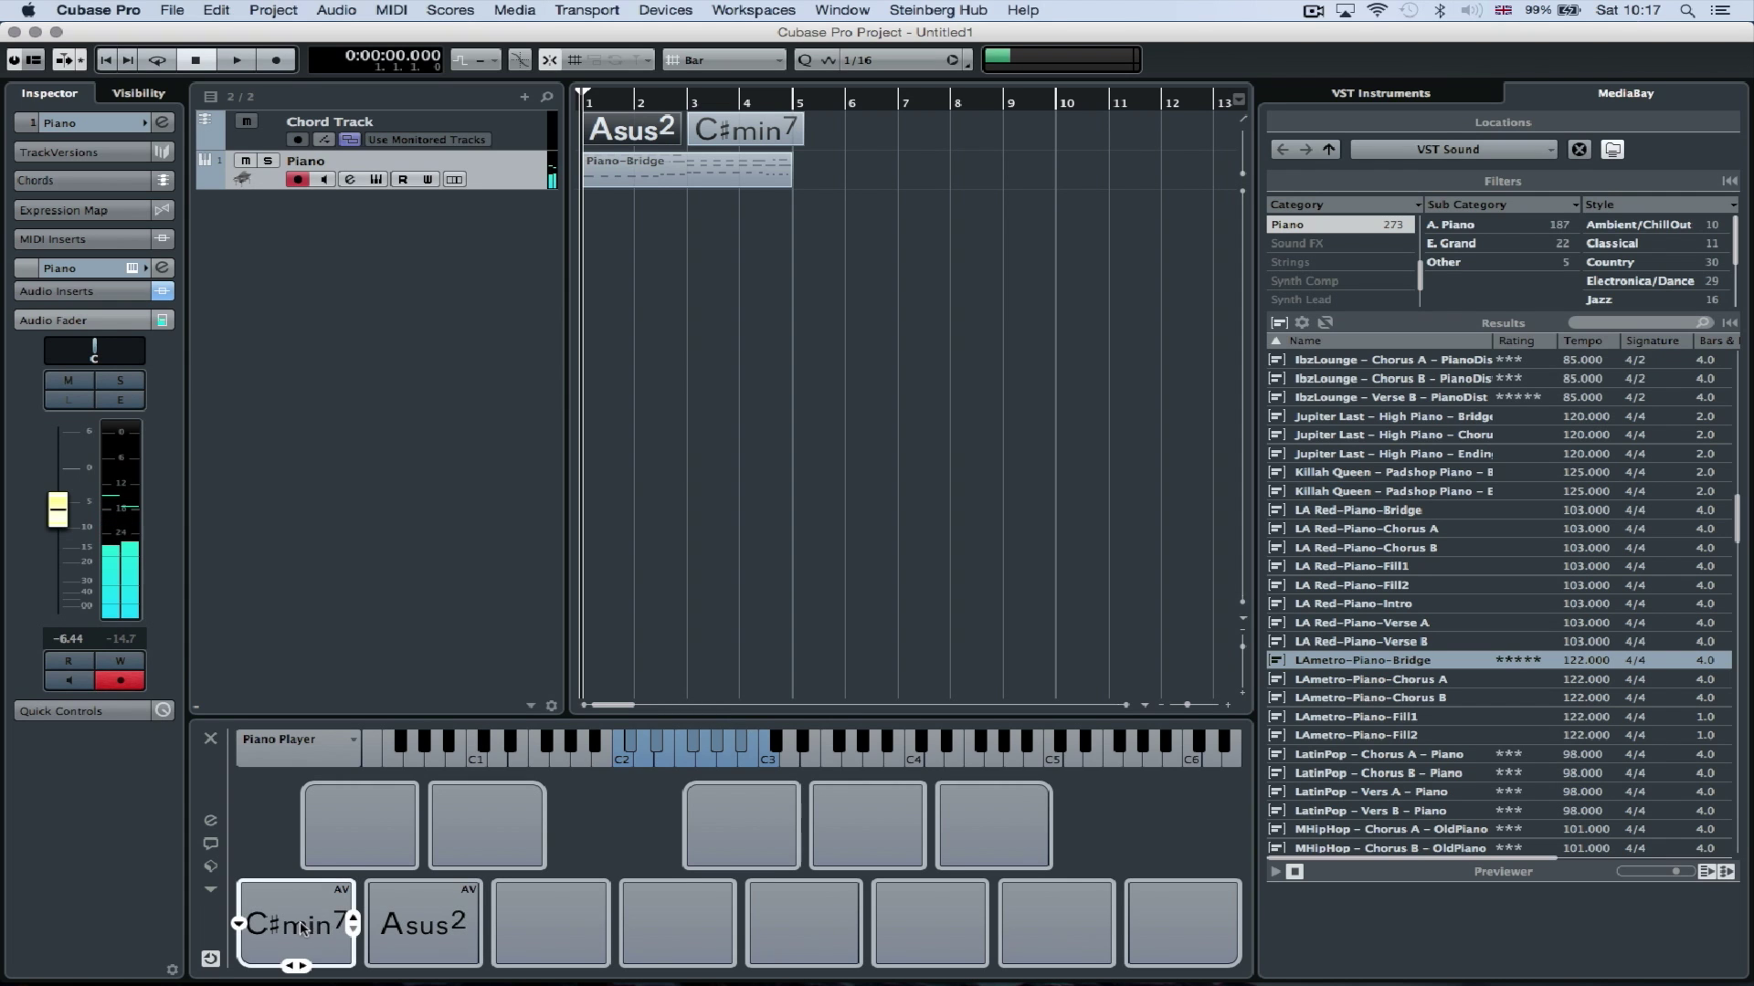
Vary C#min7's voicing and tensions up to C#min7/9/11, then revert to plain C#min7
click(354, 921)
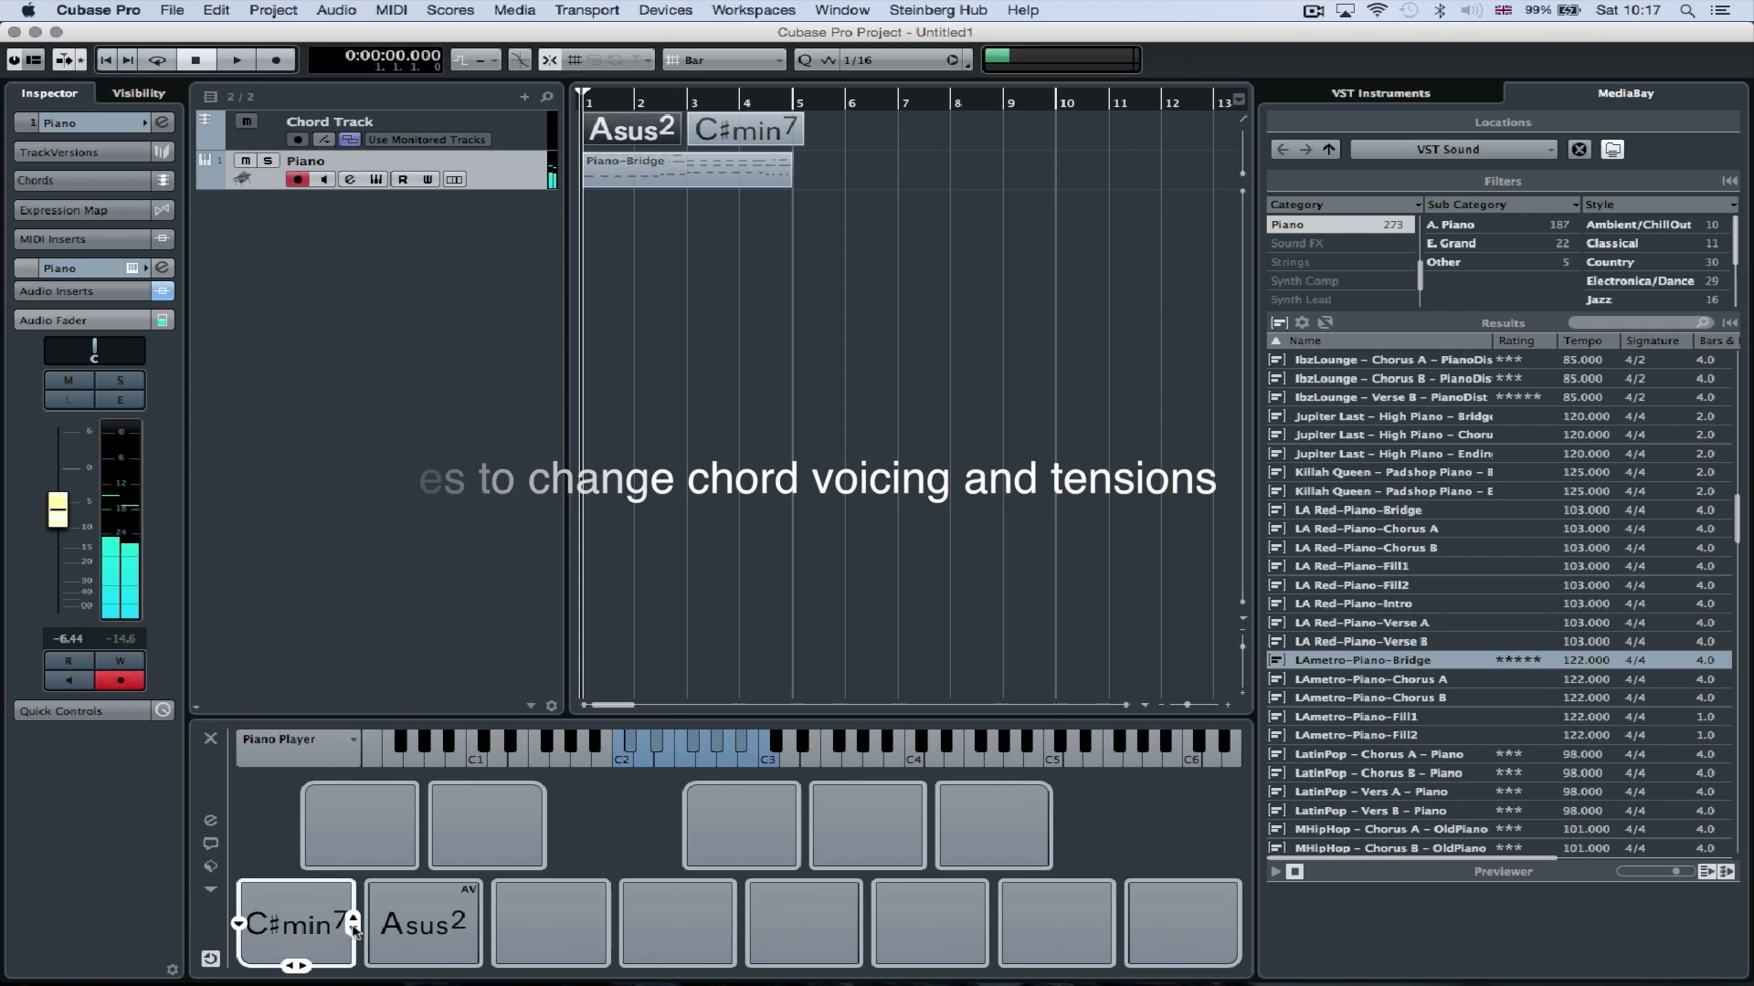
click(354, 930)
click(302, 968)
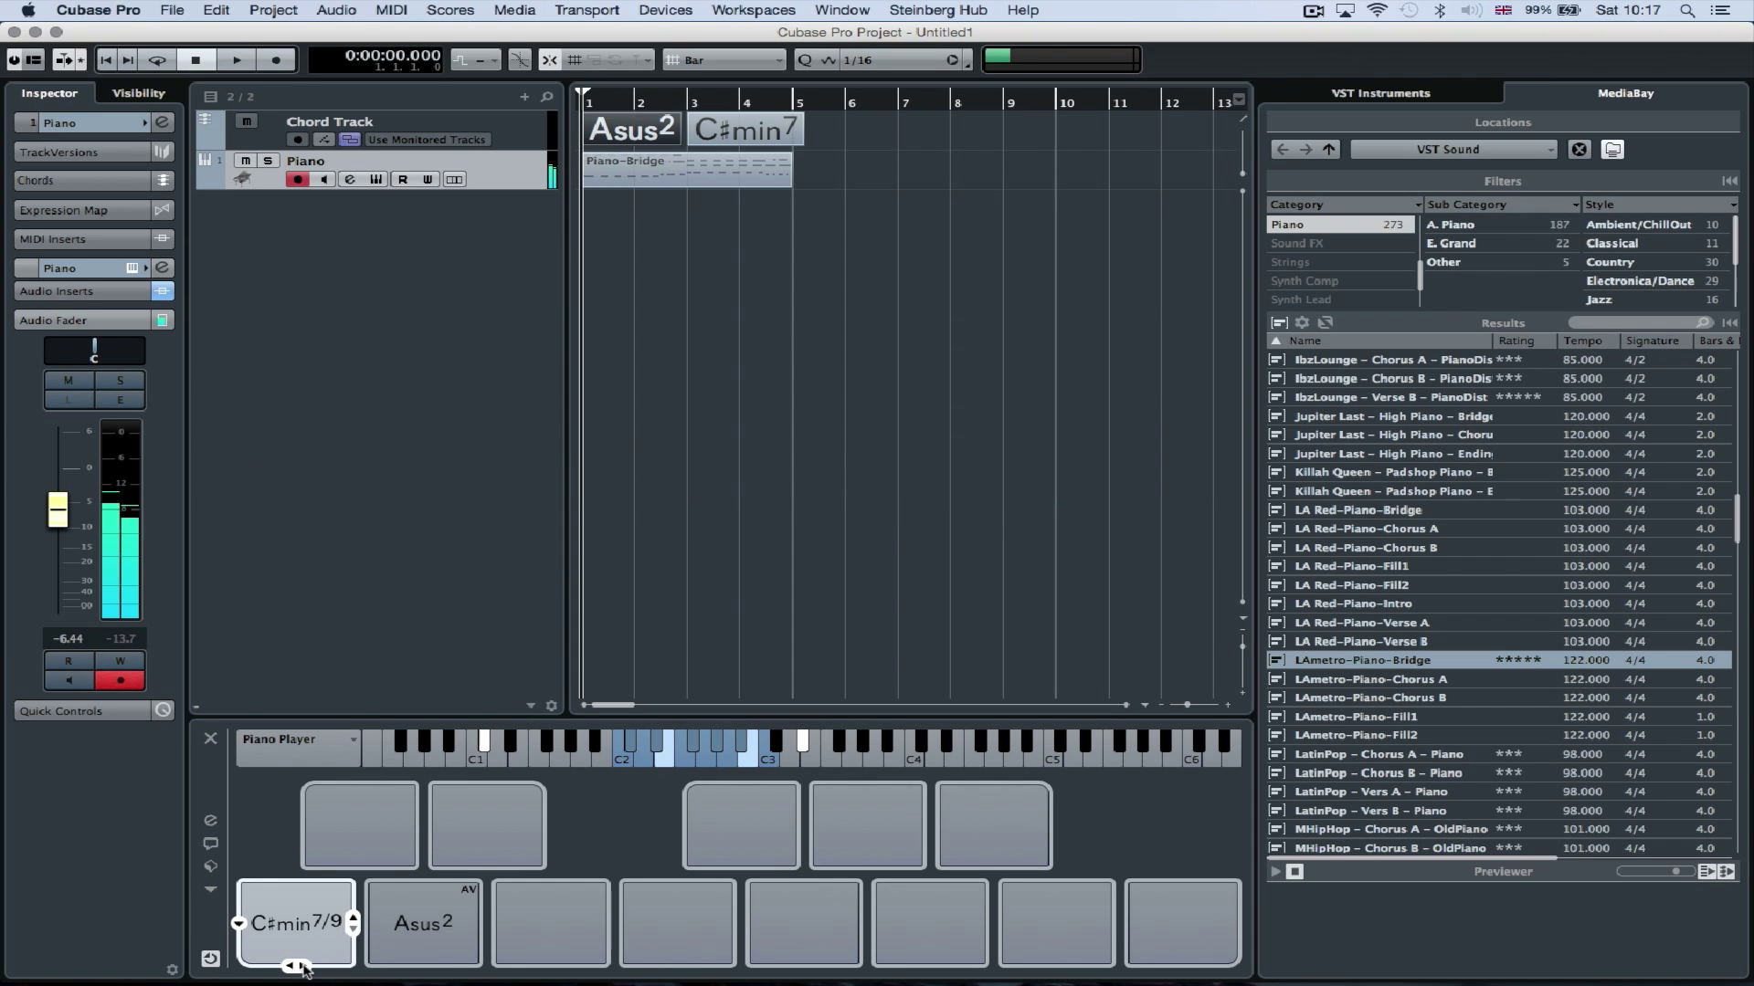
click(302, 967)
click(297, 967)
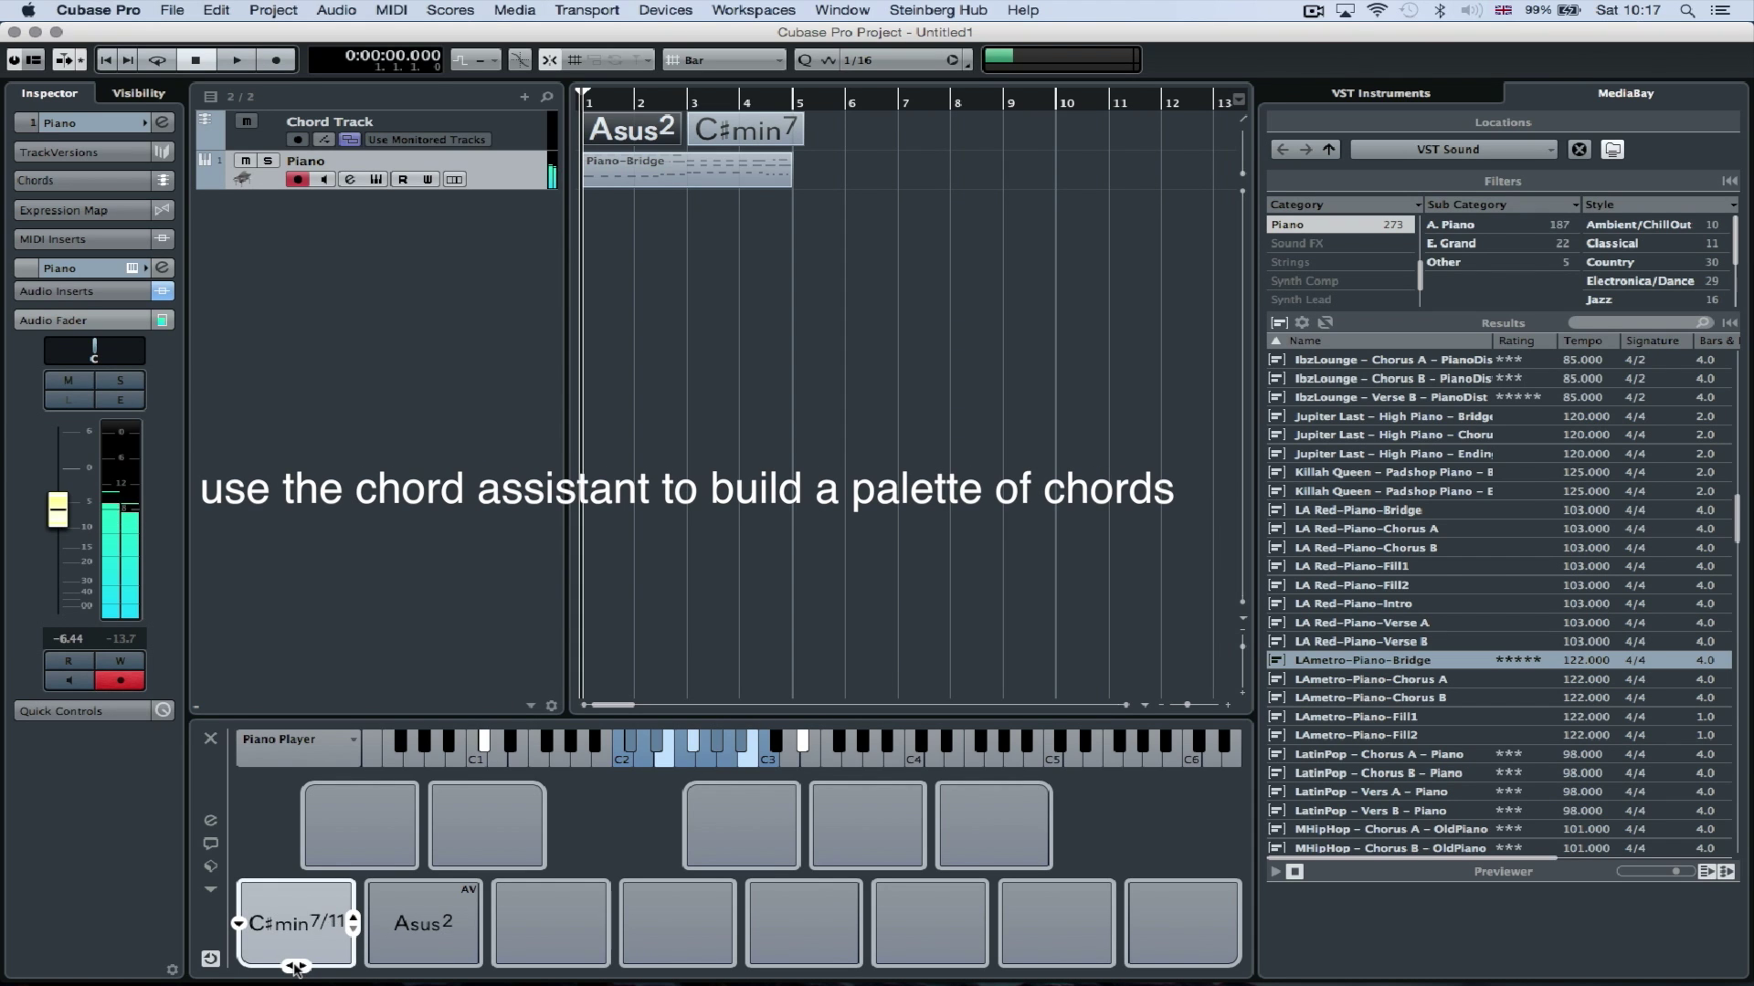
click(296, 967)
click(296, 967)
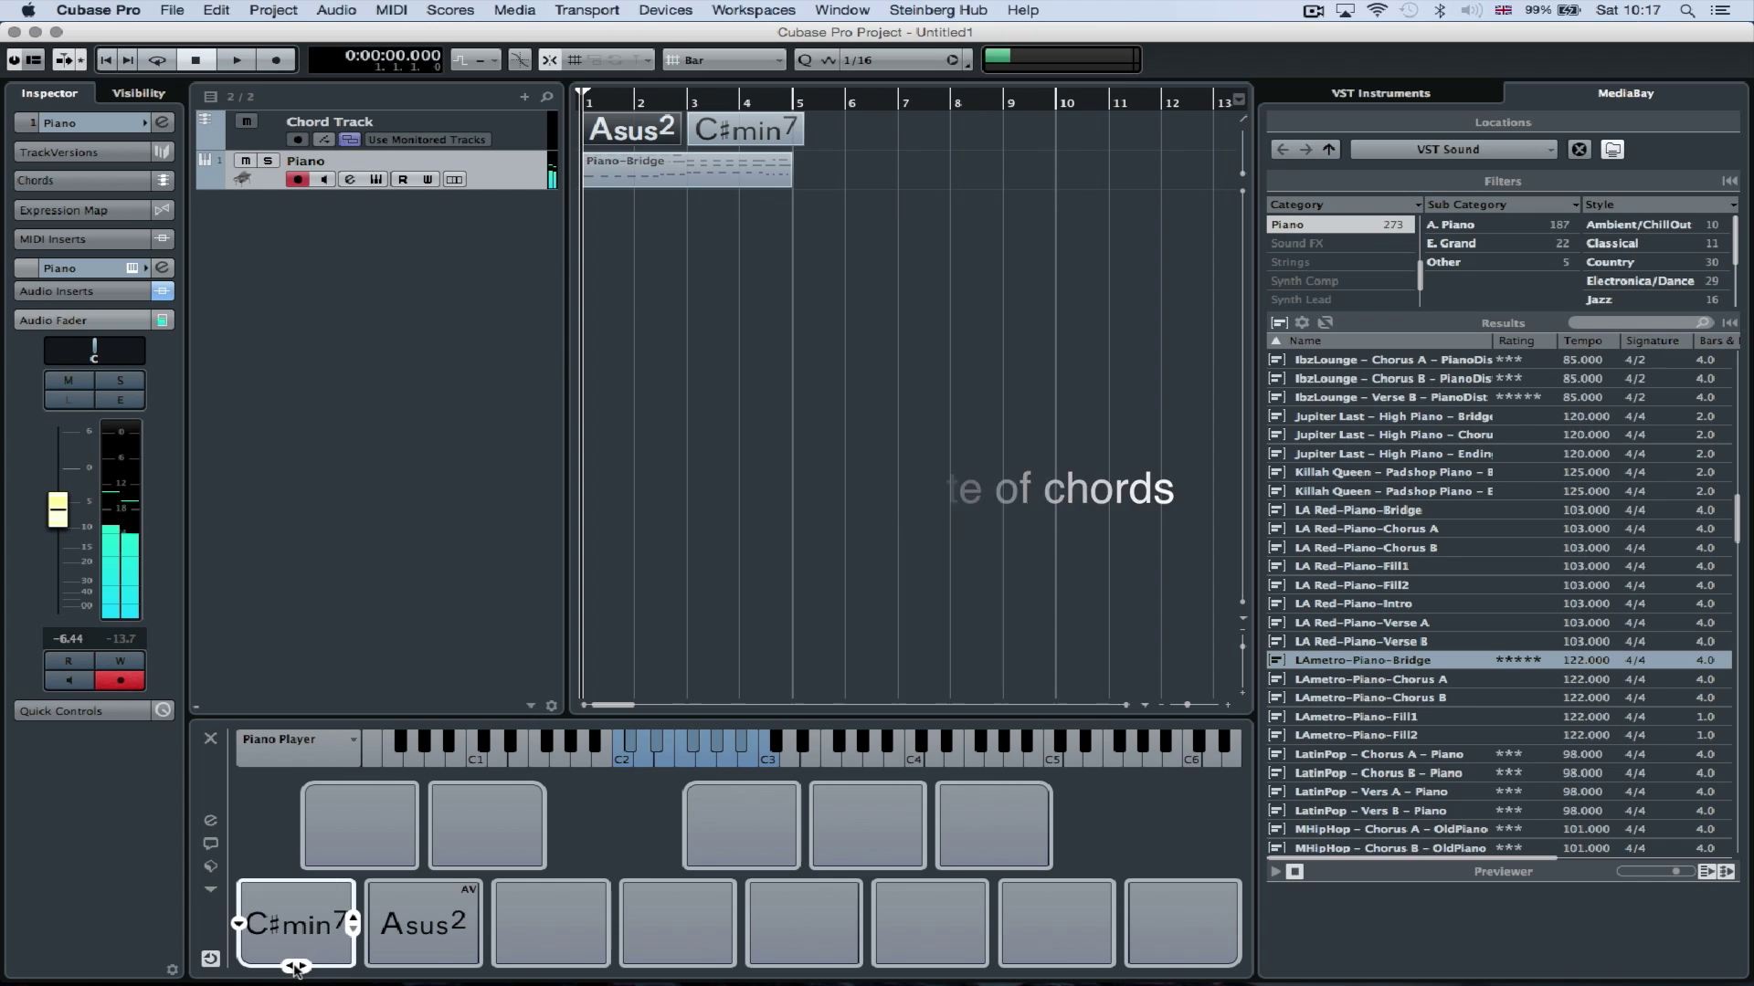
Open the Circle of Fifths chord assistant and audition C#min, F#min, A, E and Abmin
click(218, 846)
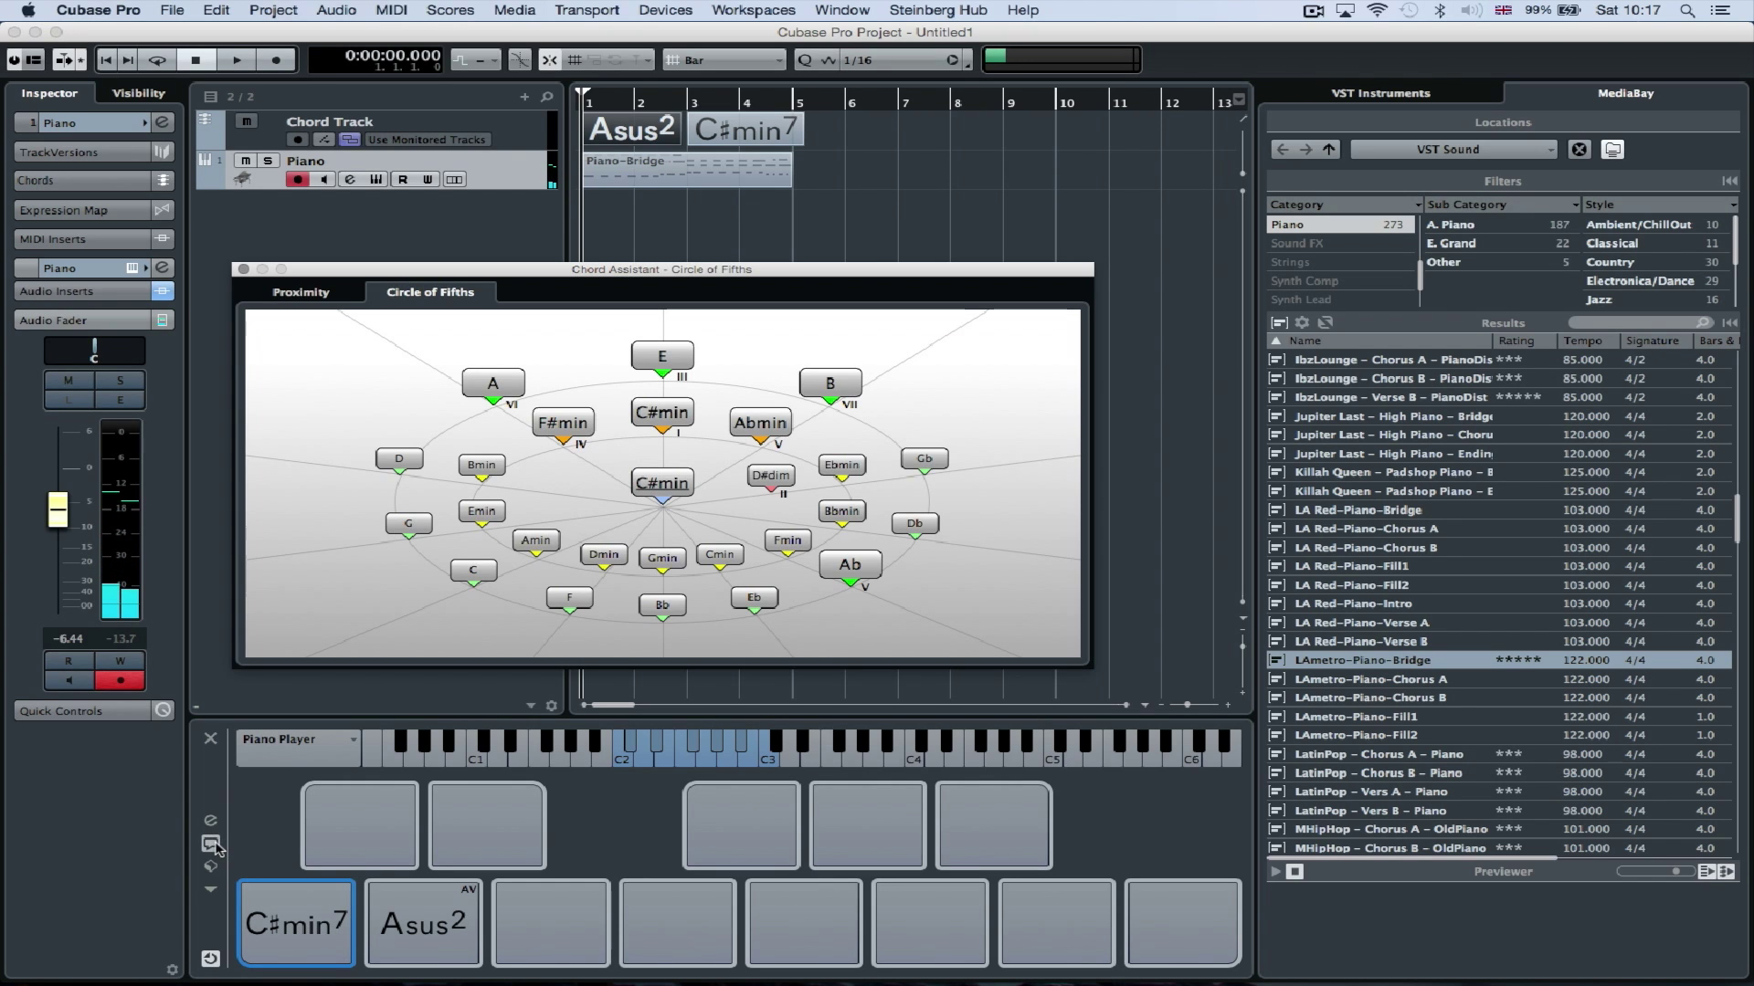
click(683, 482)
click(563, 424)
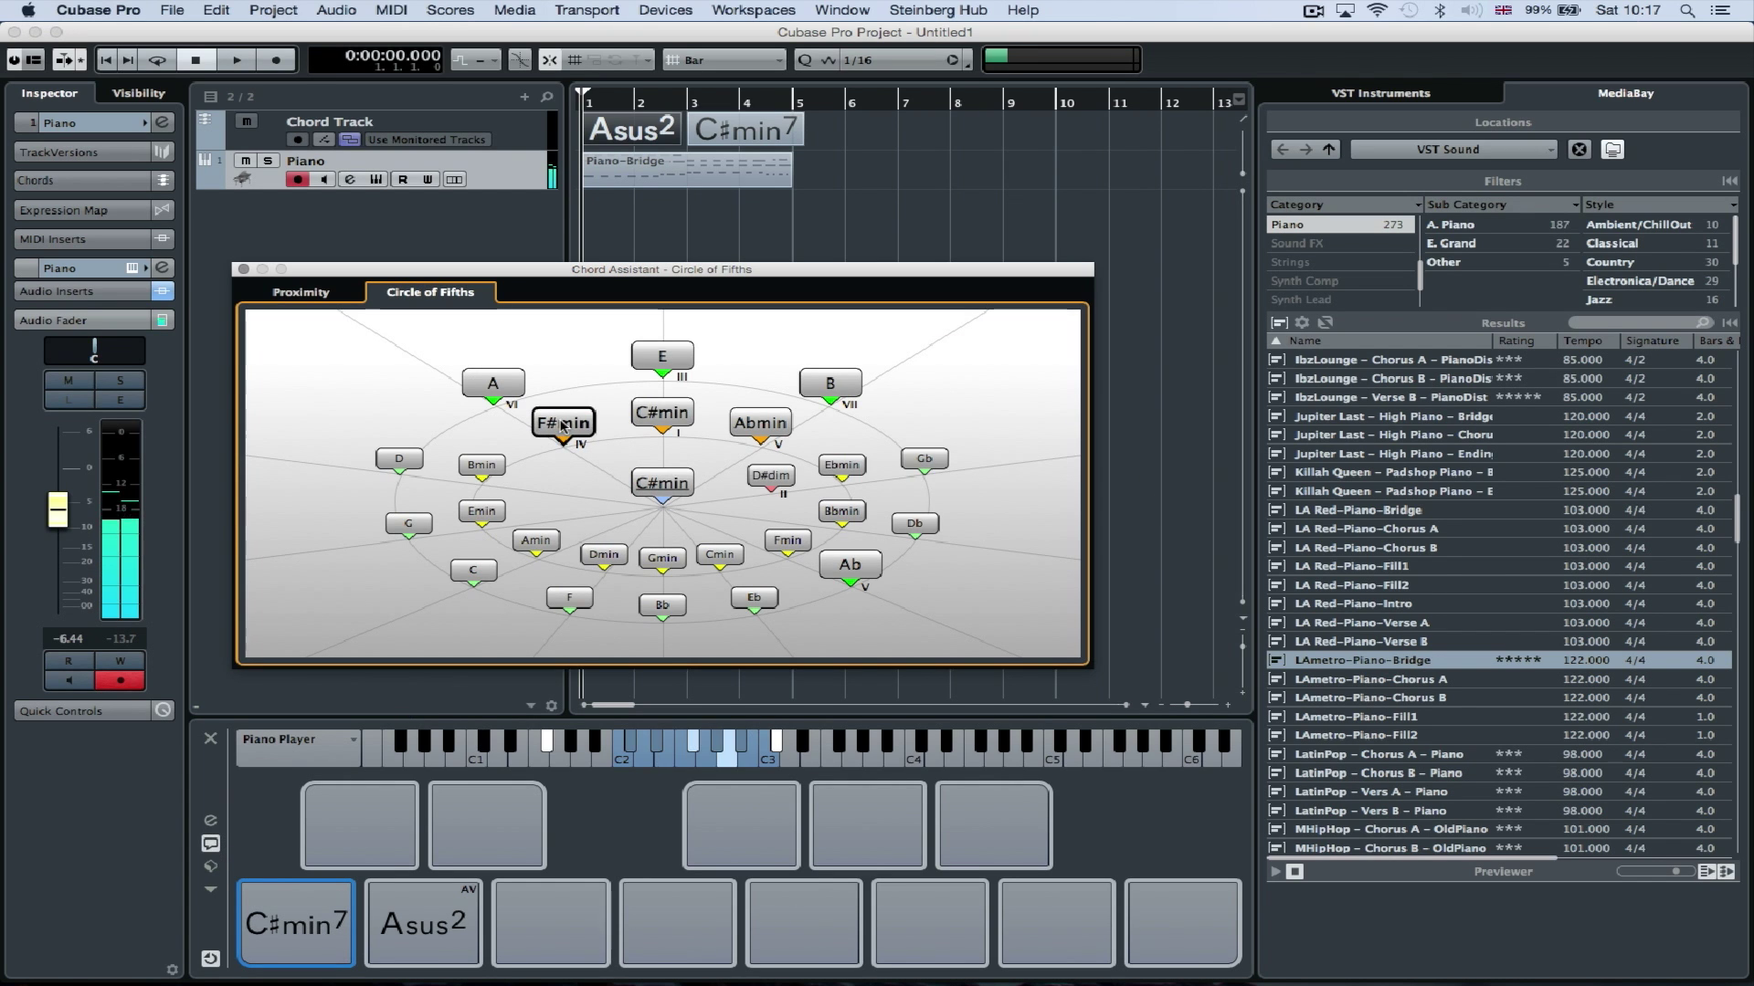
click(493, 384)
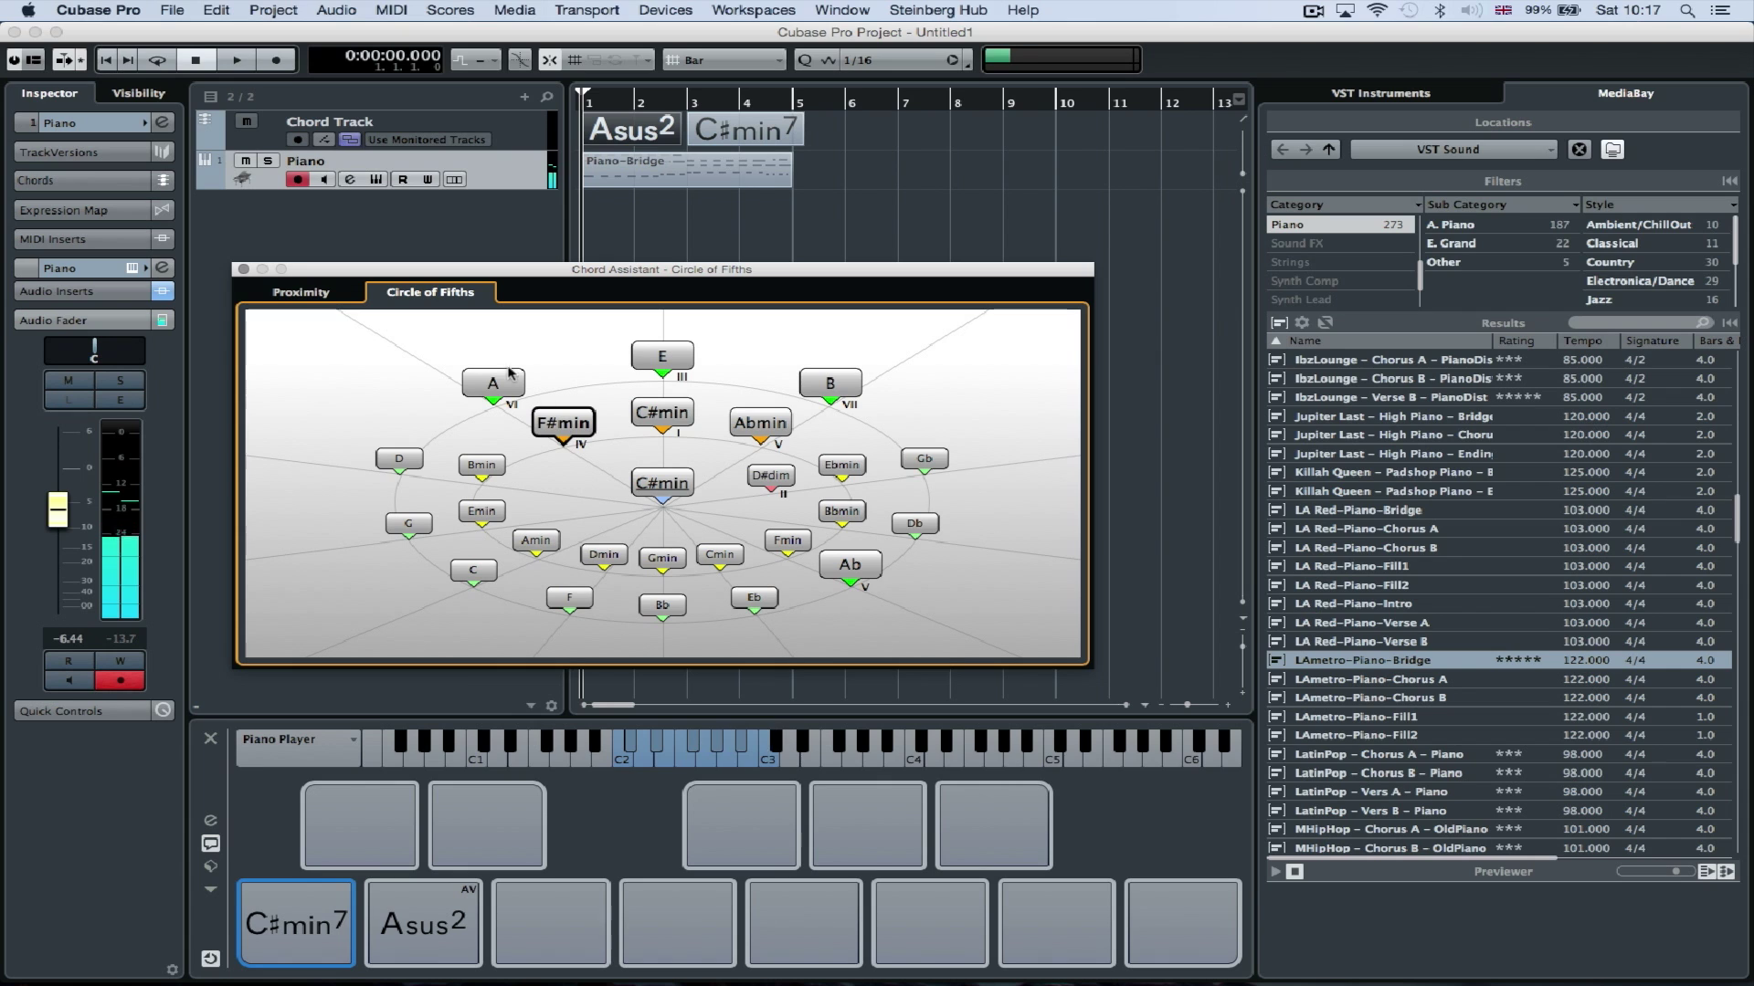
click(666, 360)
click(670, 414)
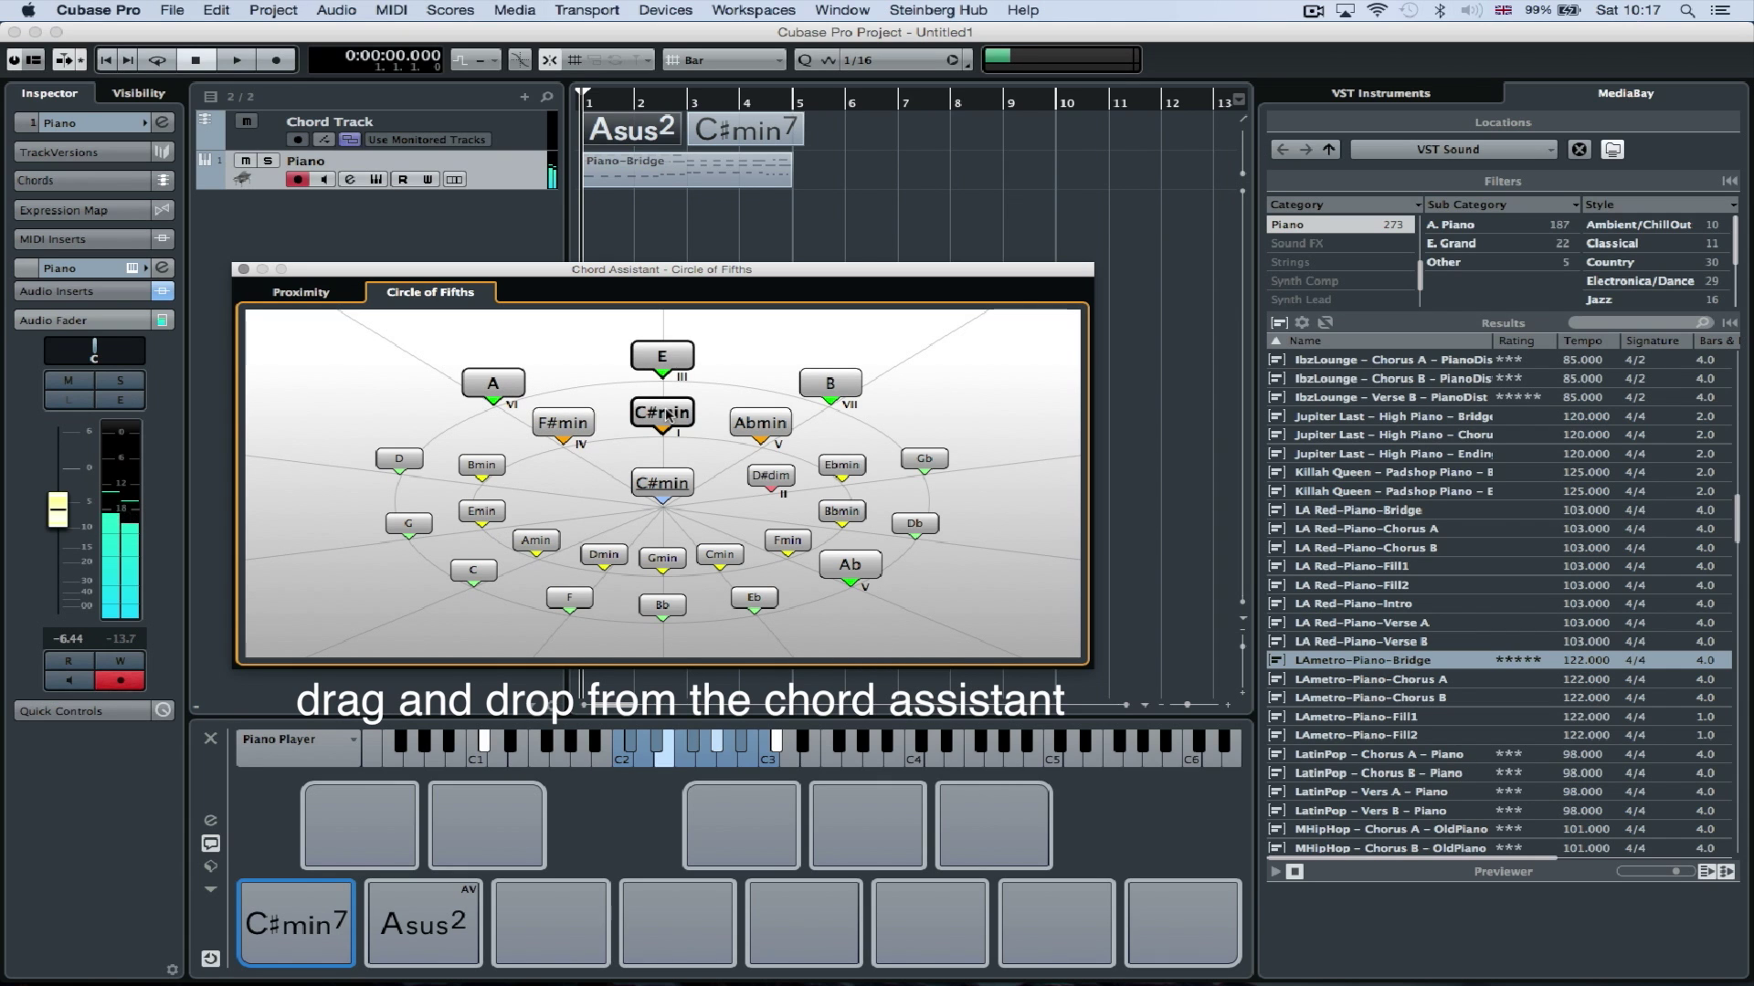
click(760, 423)
Audition B, then place B on chord pad 4 and E on chord pad 3
click(829, 388)
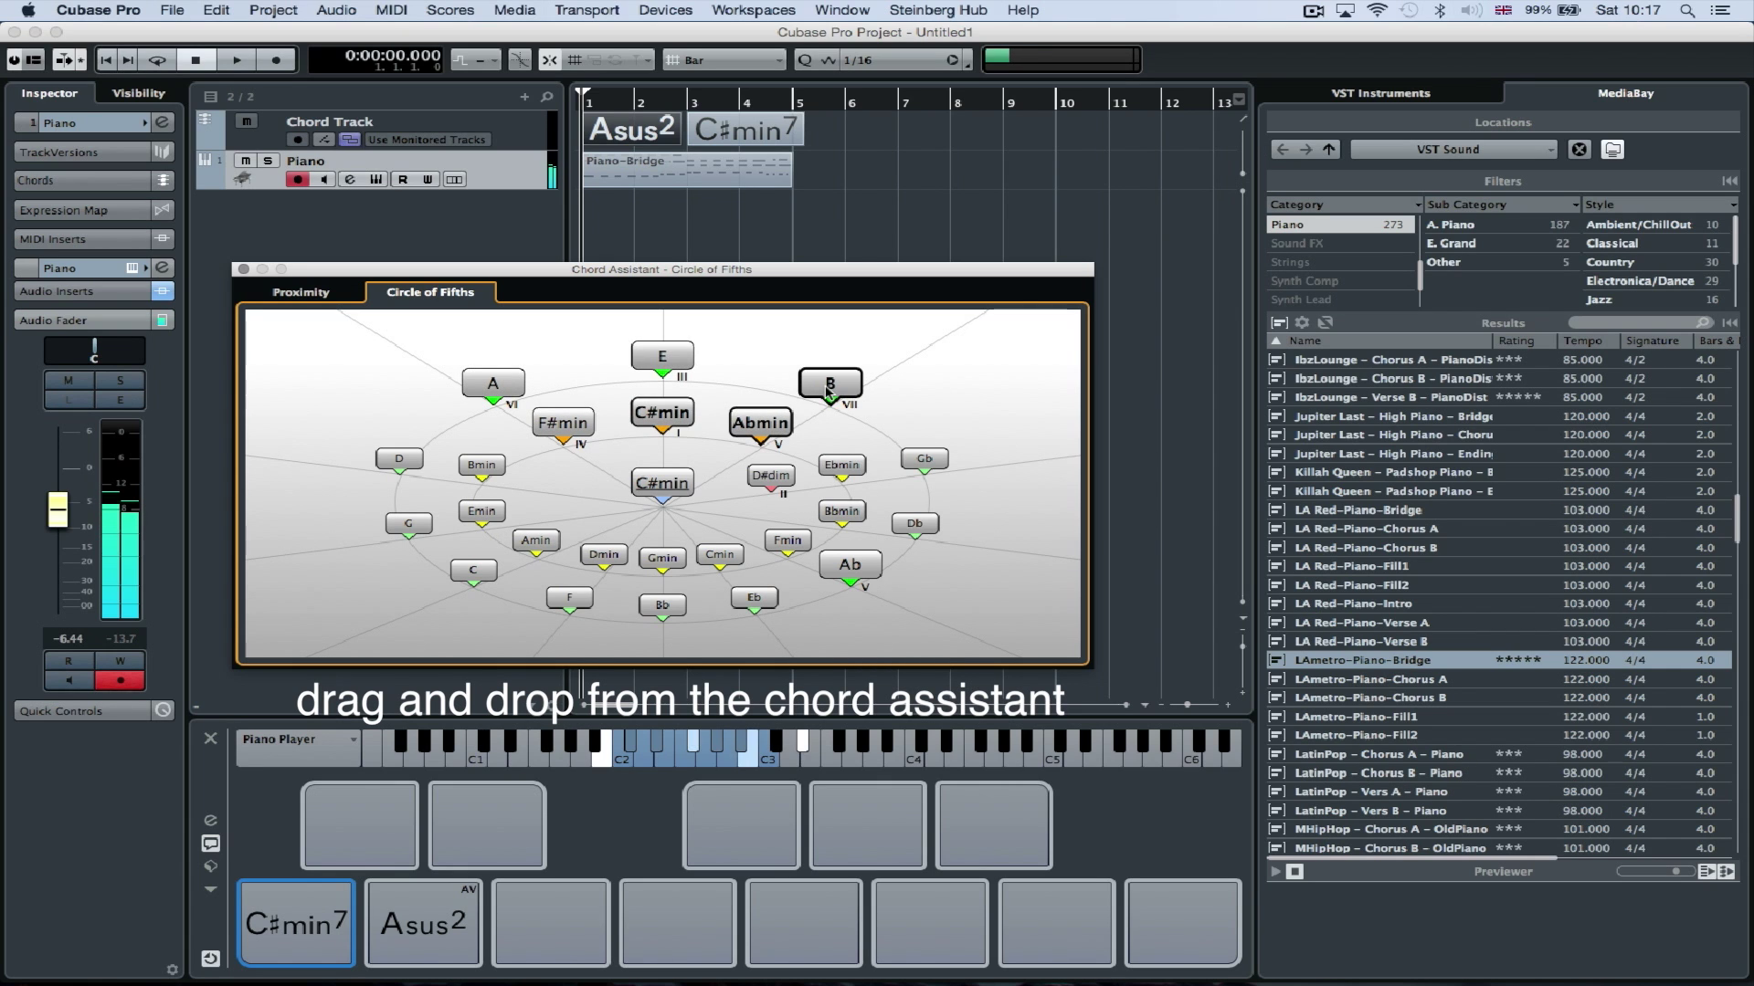
drag(829, 393, 687, 930)
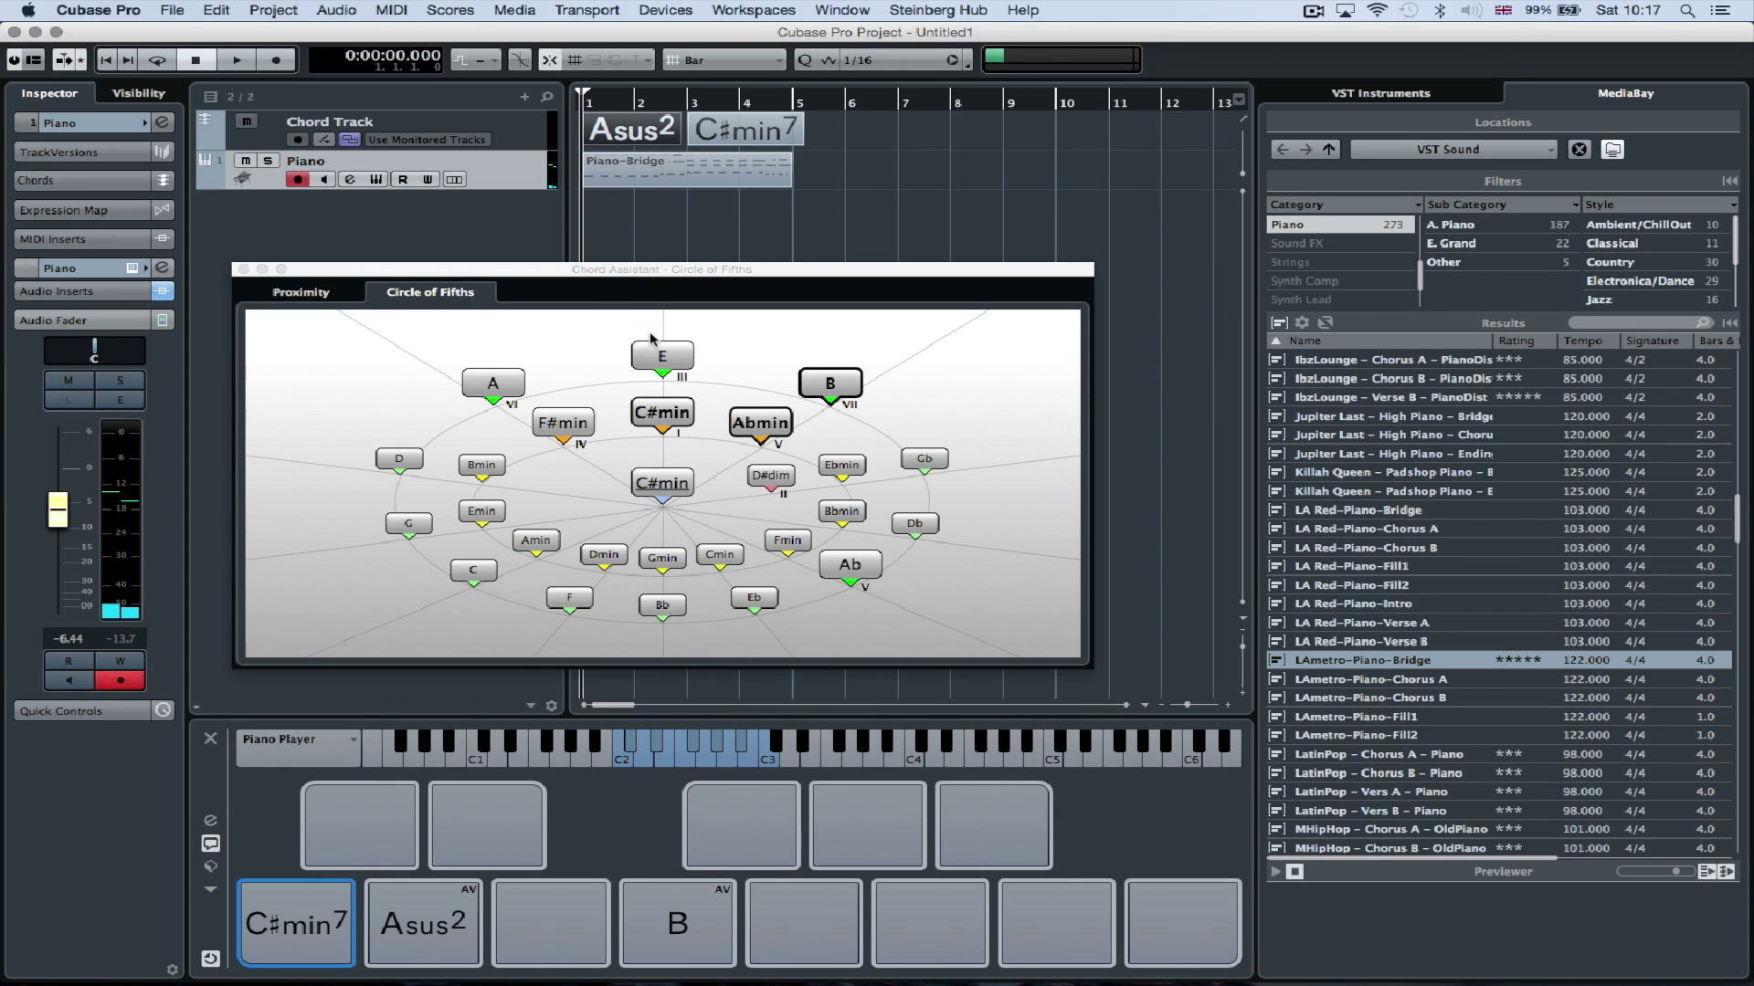
drag(653, 348, 565, 911)
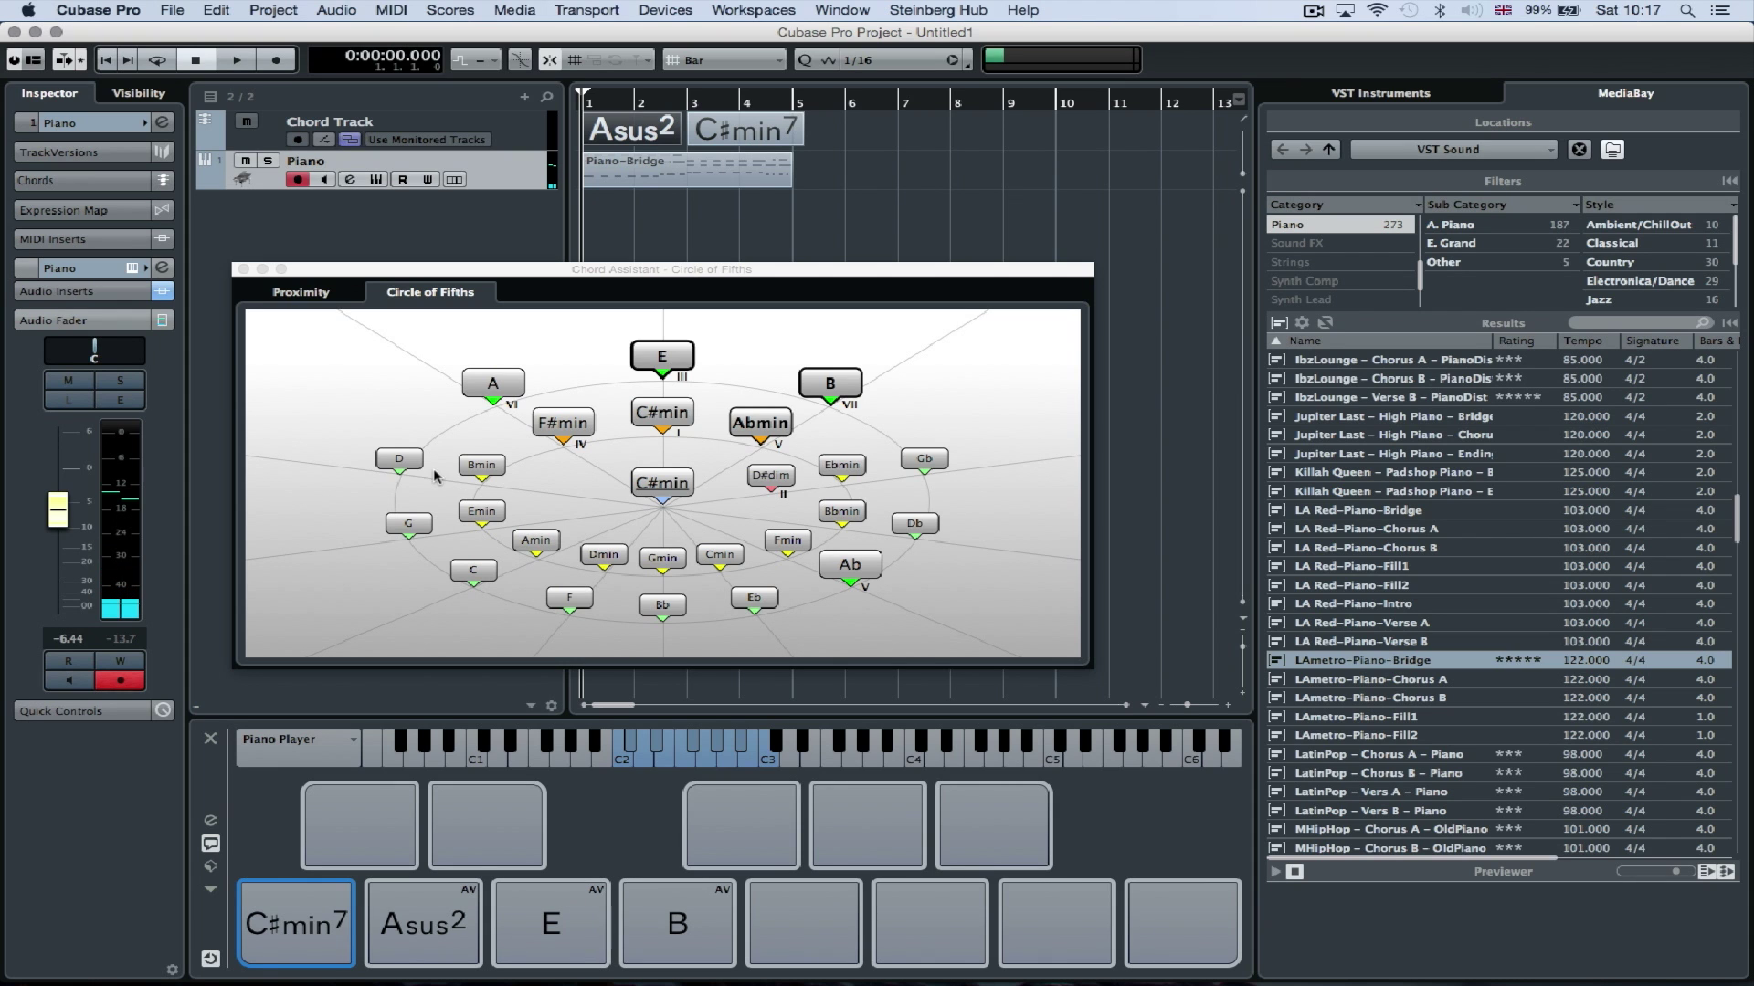
In the Proximity view, audition C#min, Ab7, F#sus4, Absus4, Eb7 and Amaj7
click(301, 292)
click(681, 642)
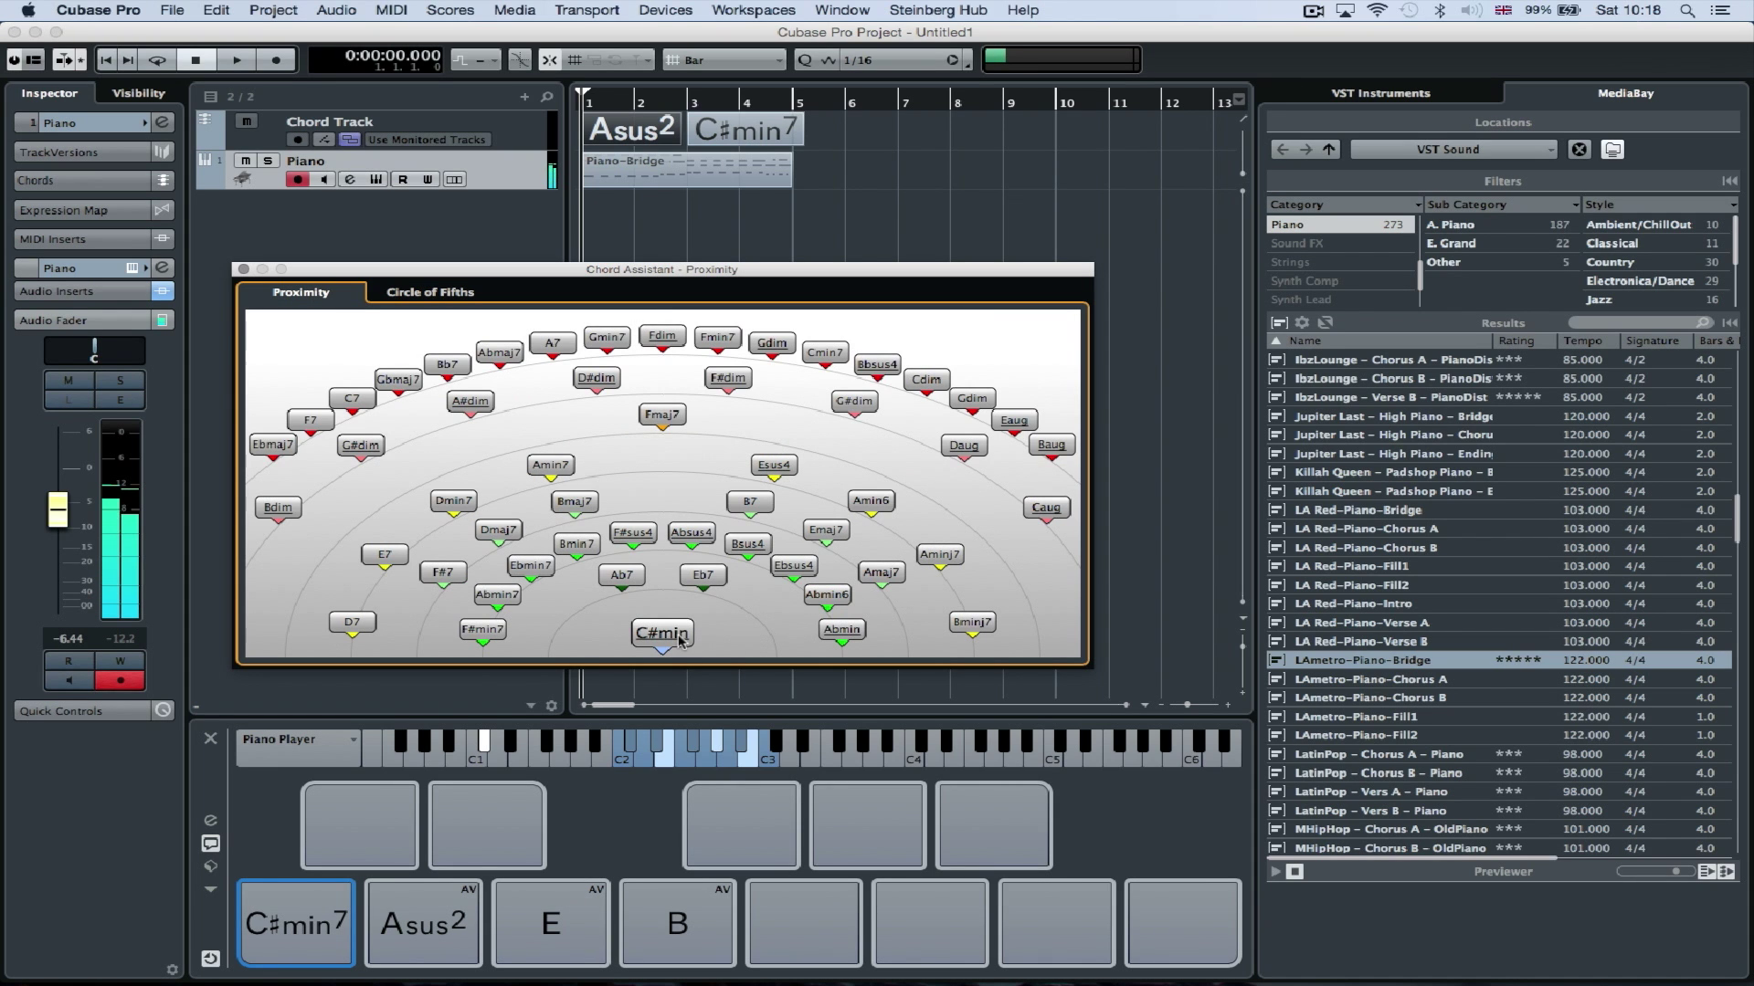
click(631, 576)
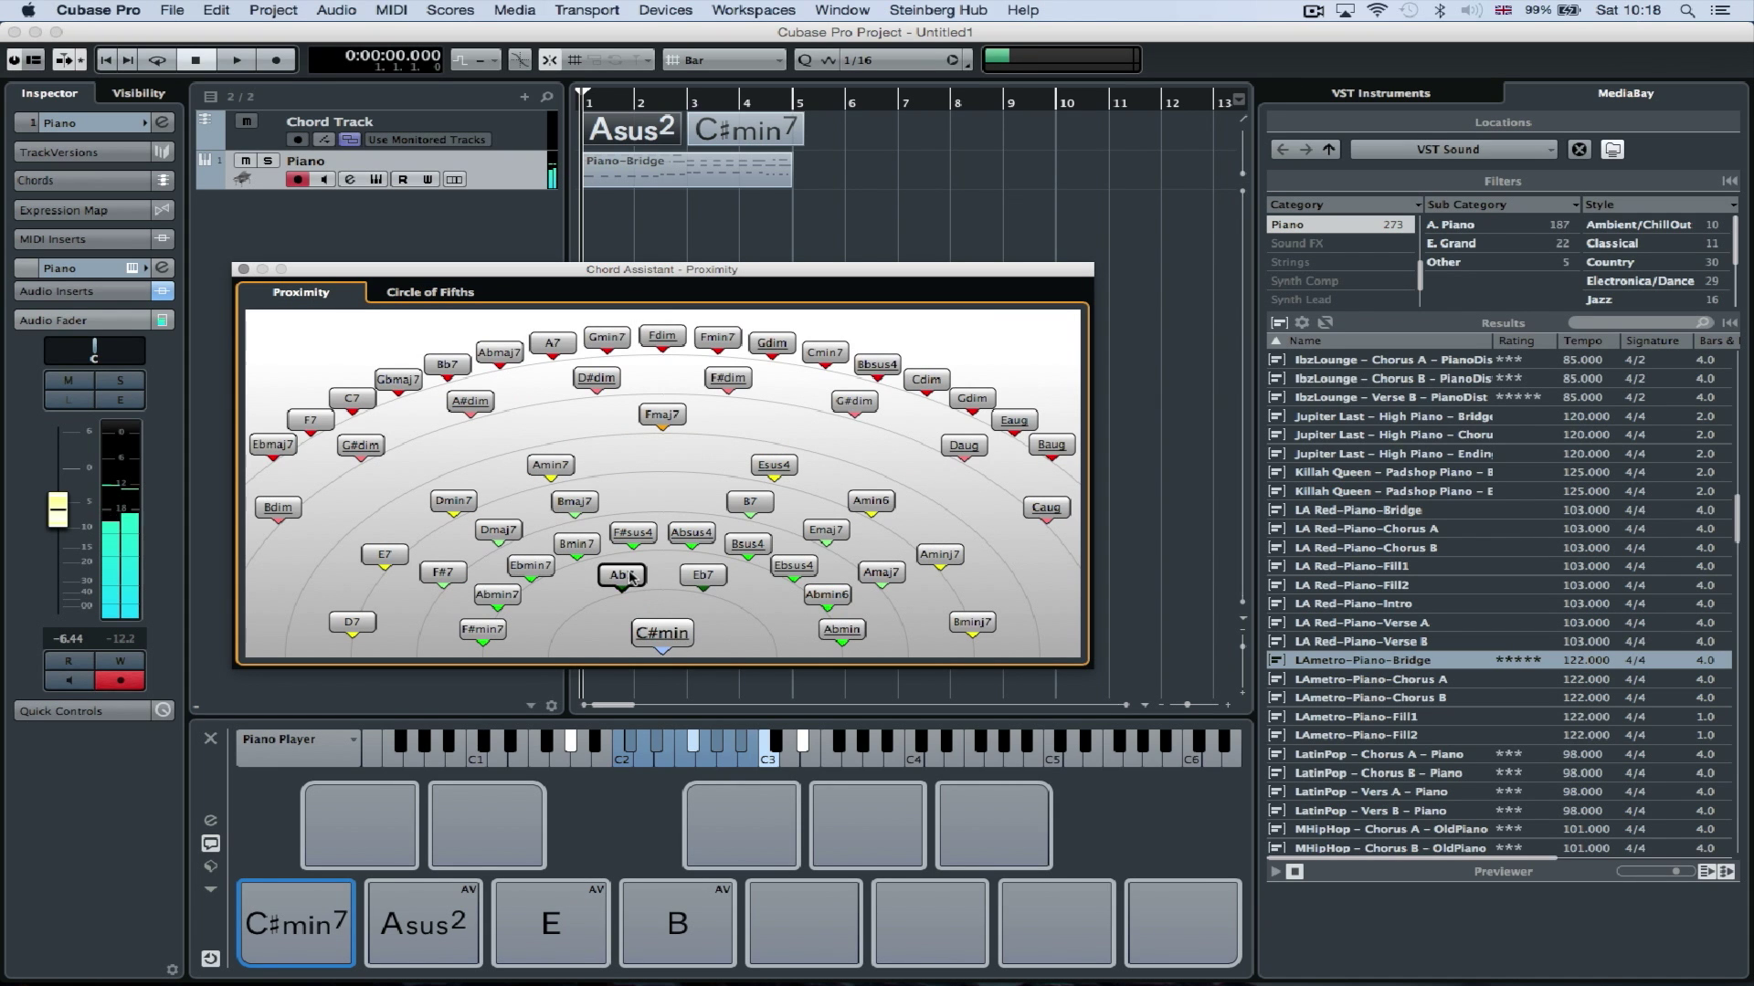
click(643, 535)
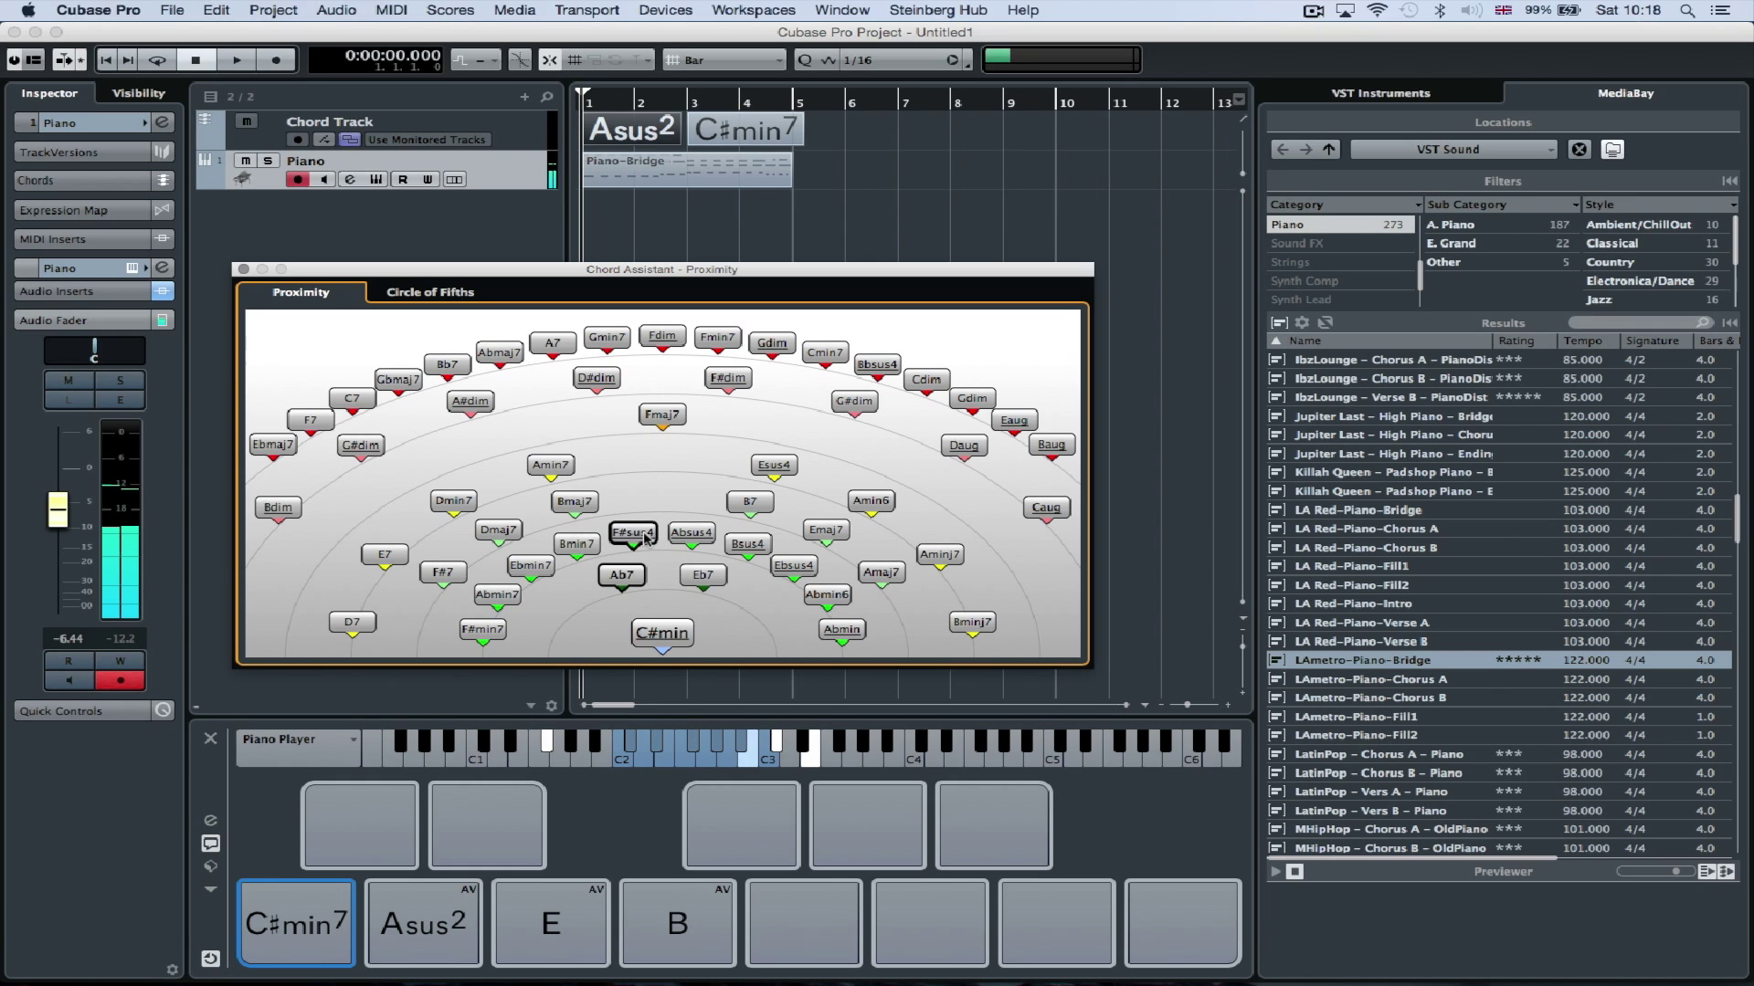
click(689, 537)
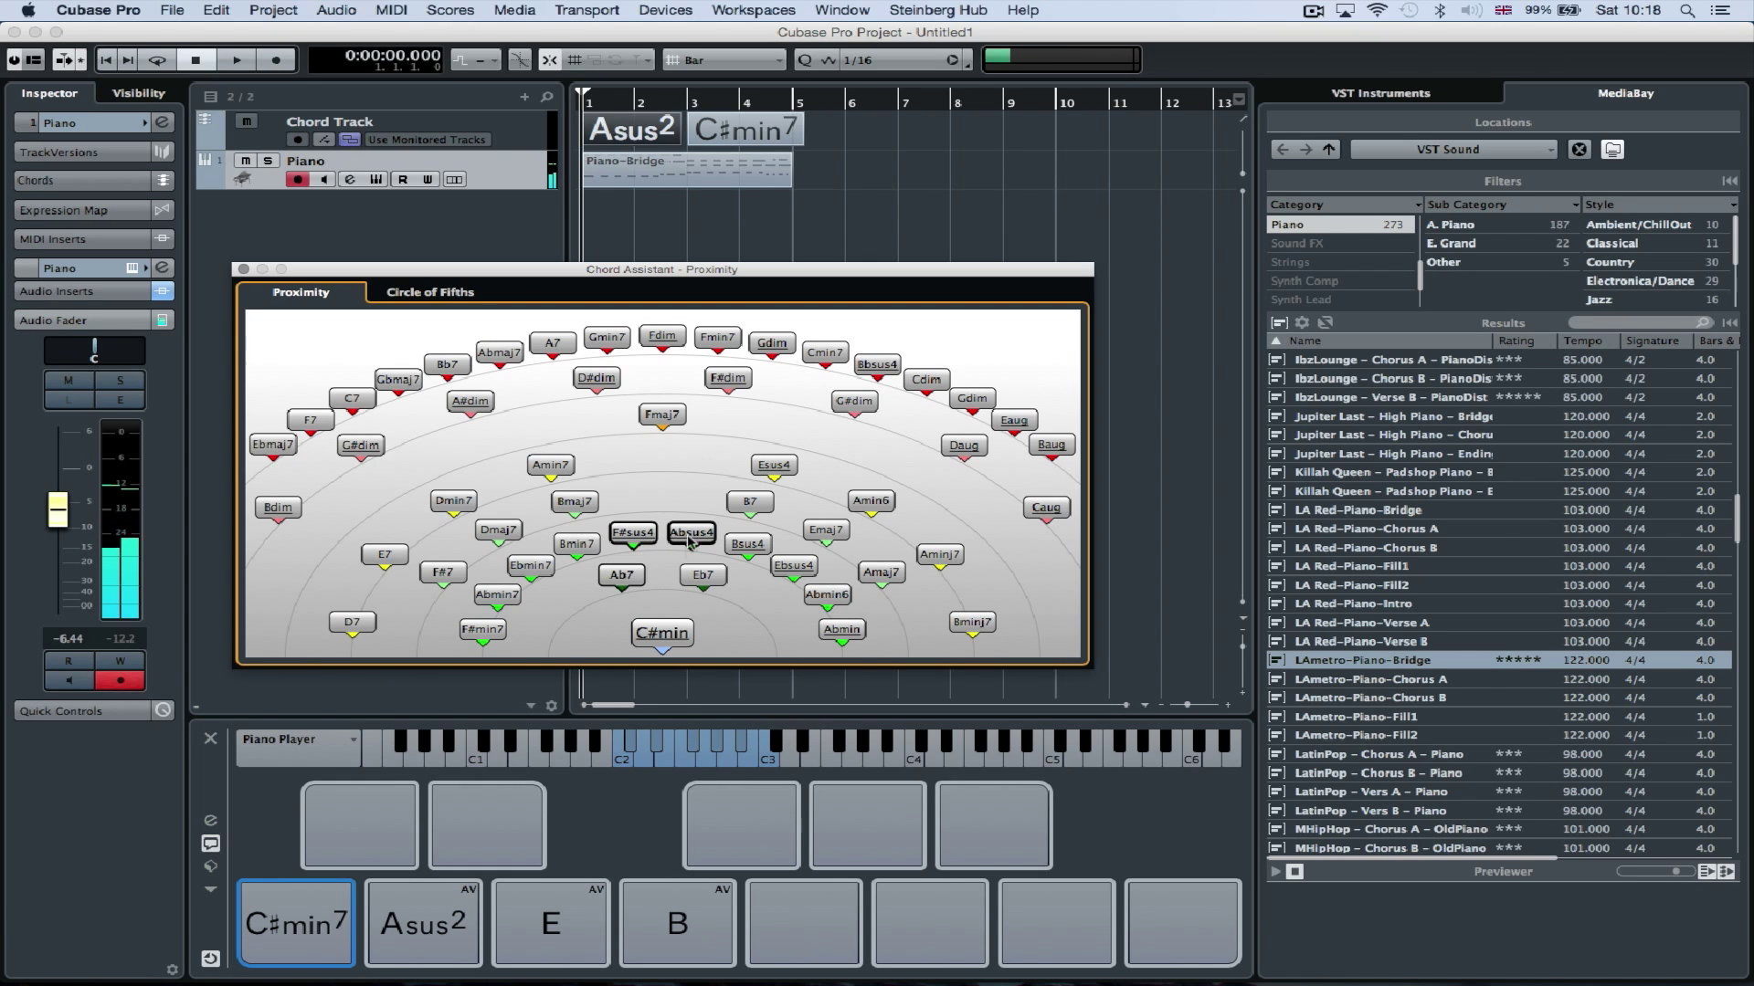
click(700, 578)
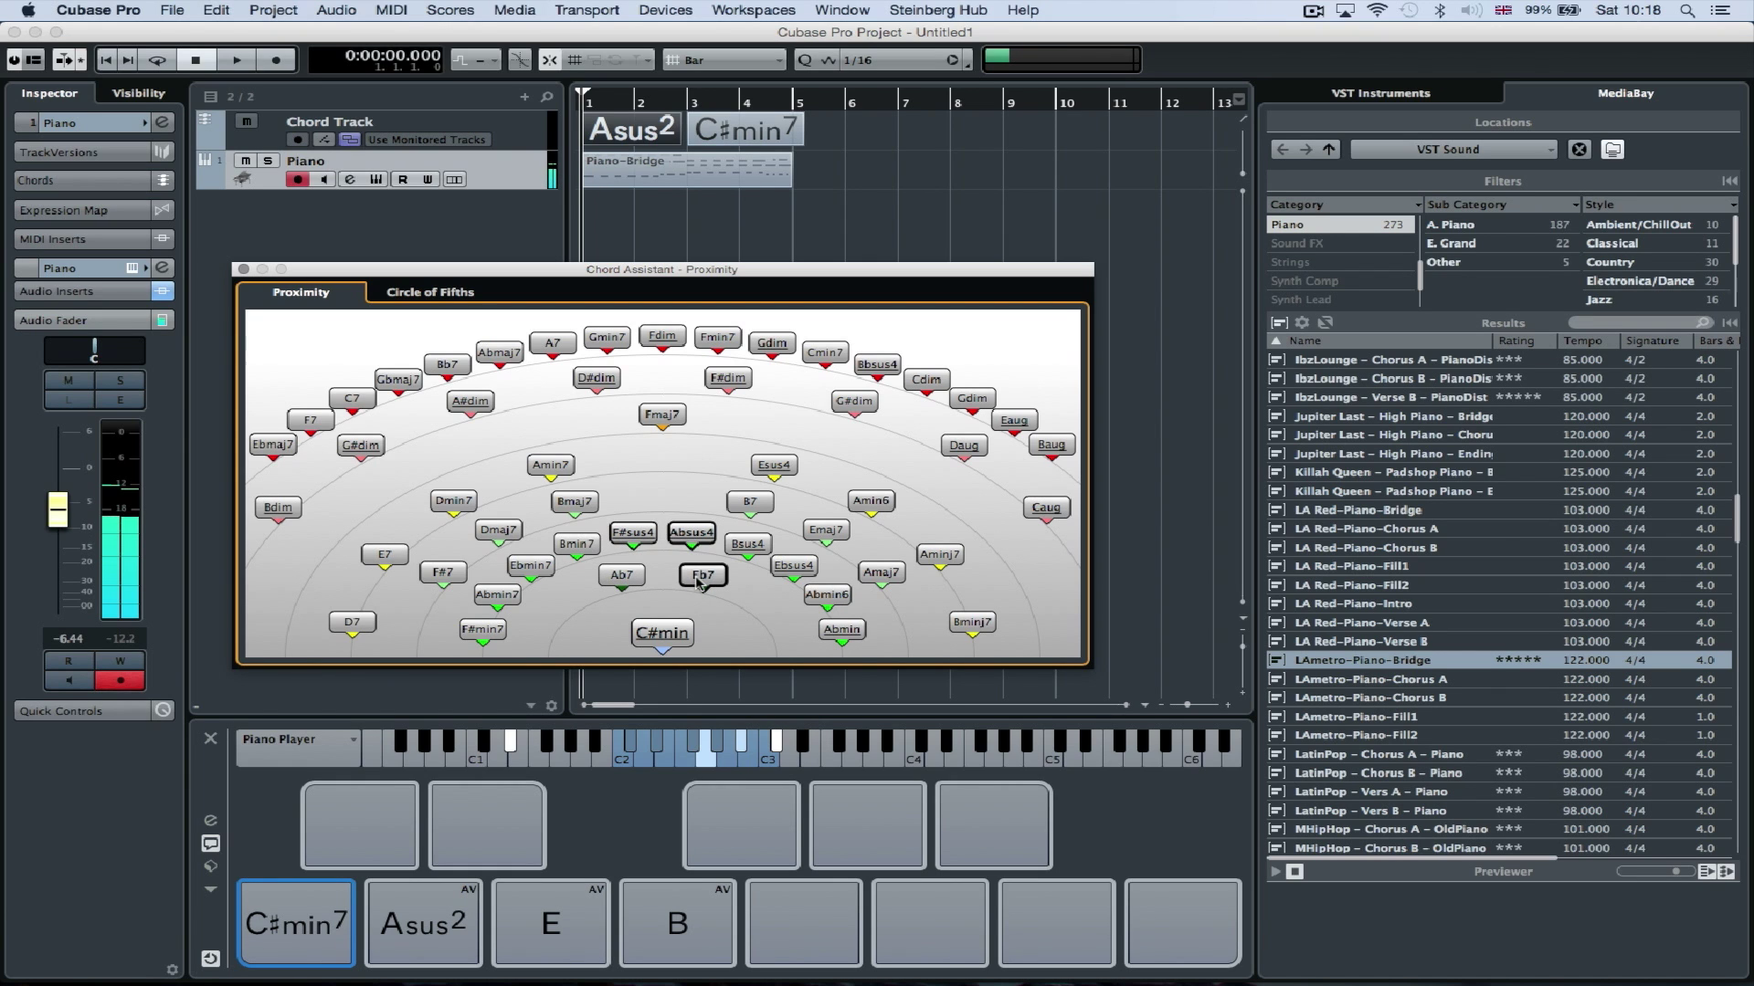
click(672, 635)
click(878, 571)
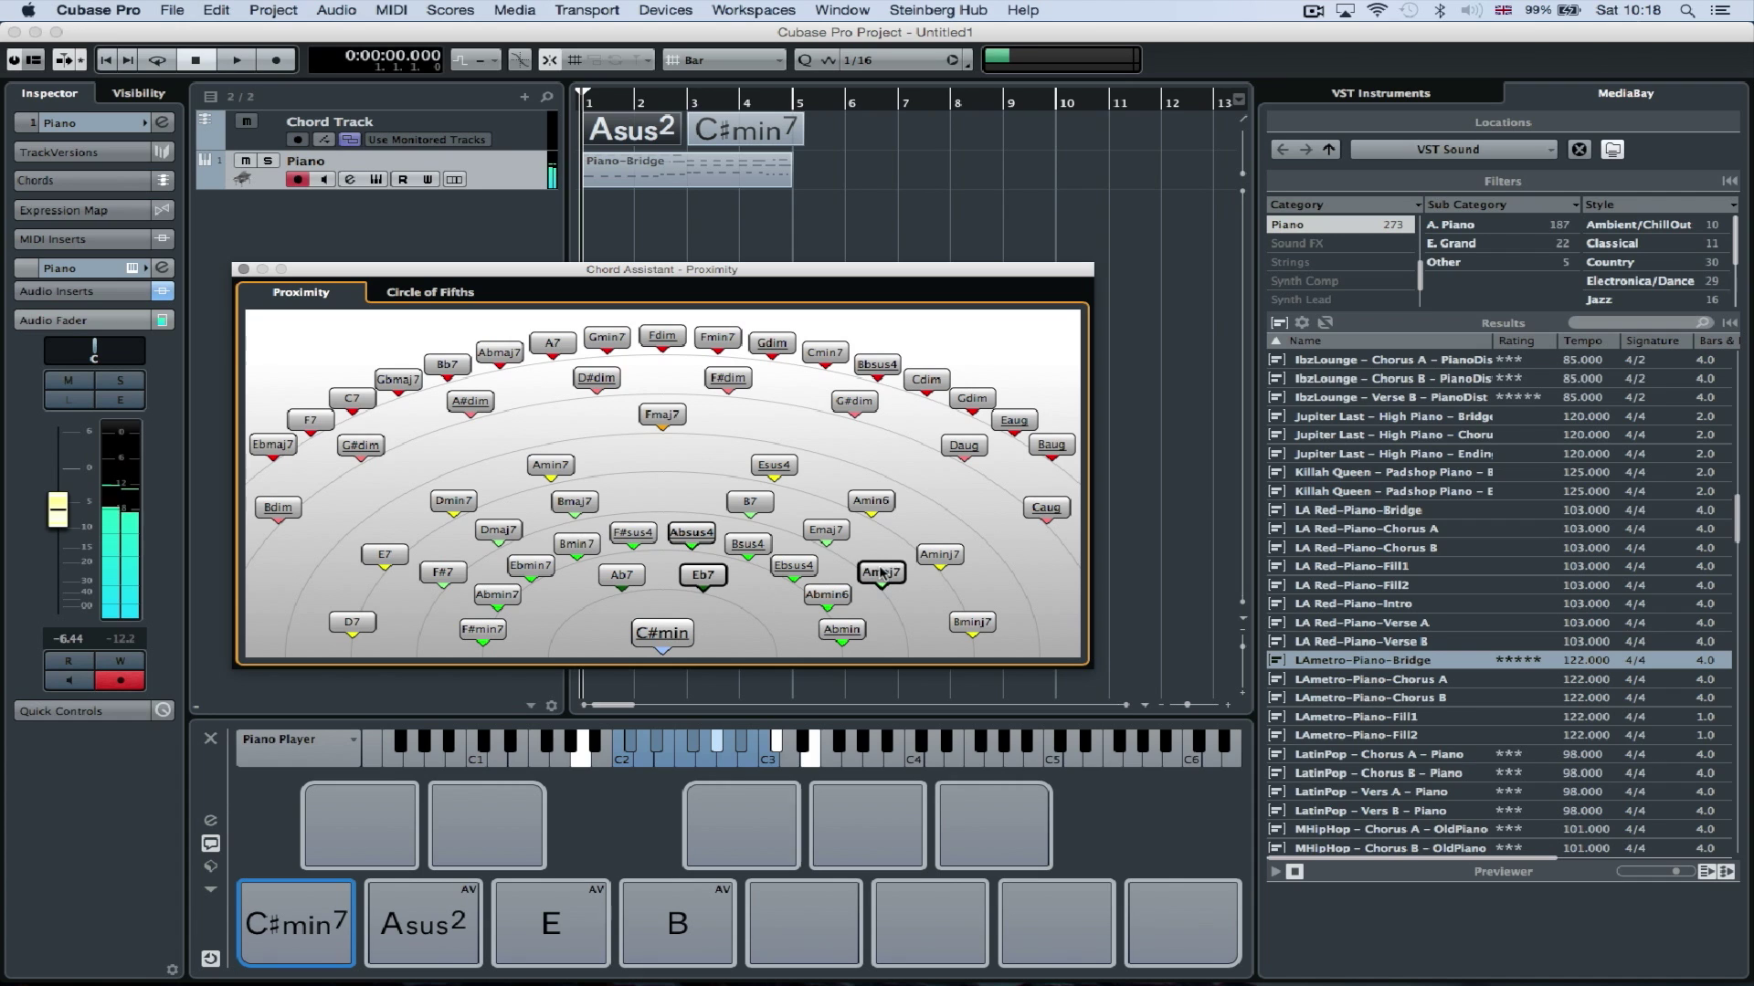
Audition Bb7, A#dim, Abmaj7, A7, D#dim, Gmin7, Fdim, Fmaj7 and F#min7, placing F#min7 on pad 5
click(447, 364)
click(471, 401)
click(498, 353)
click(551, 347)
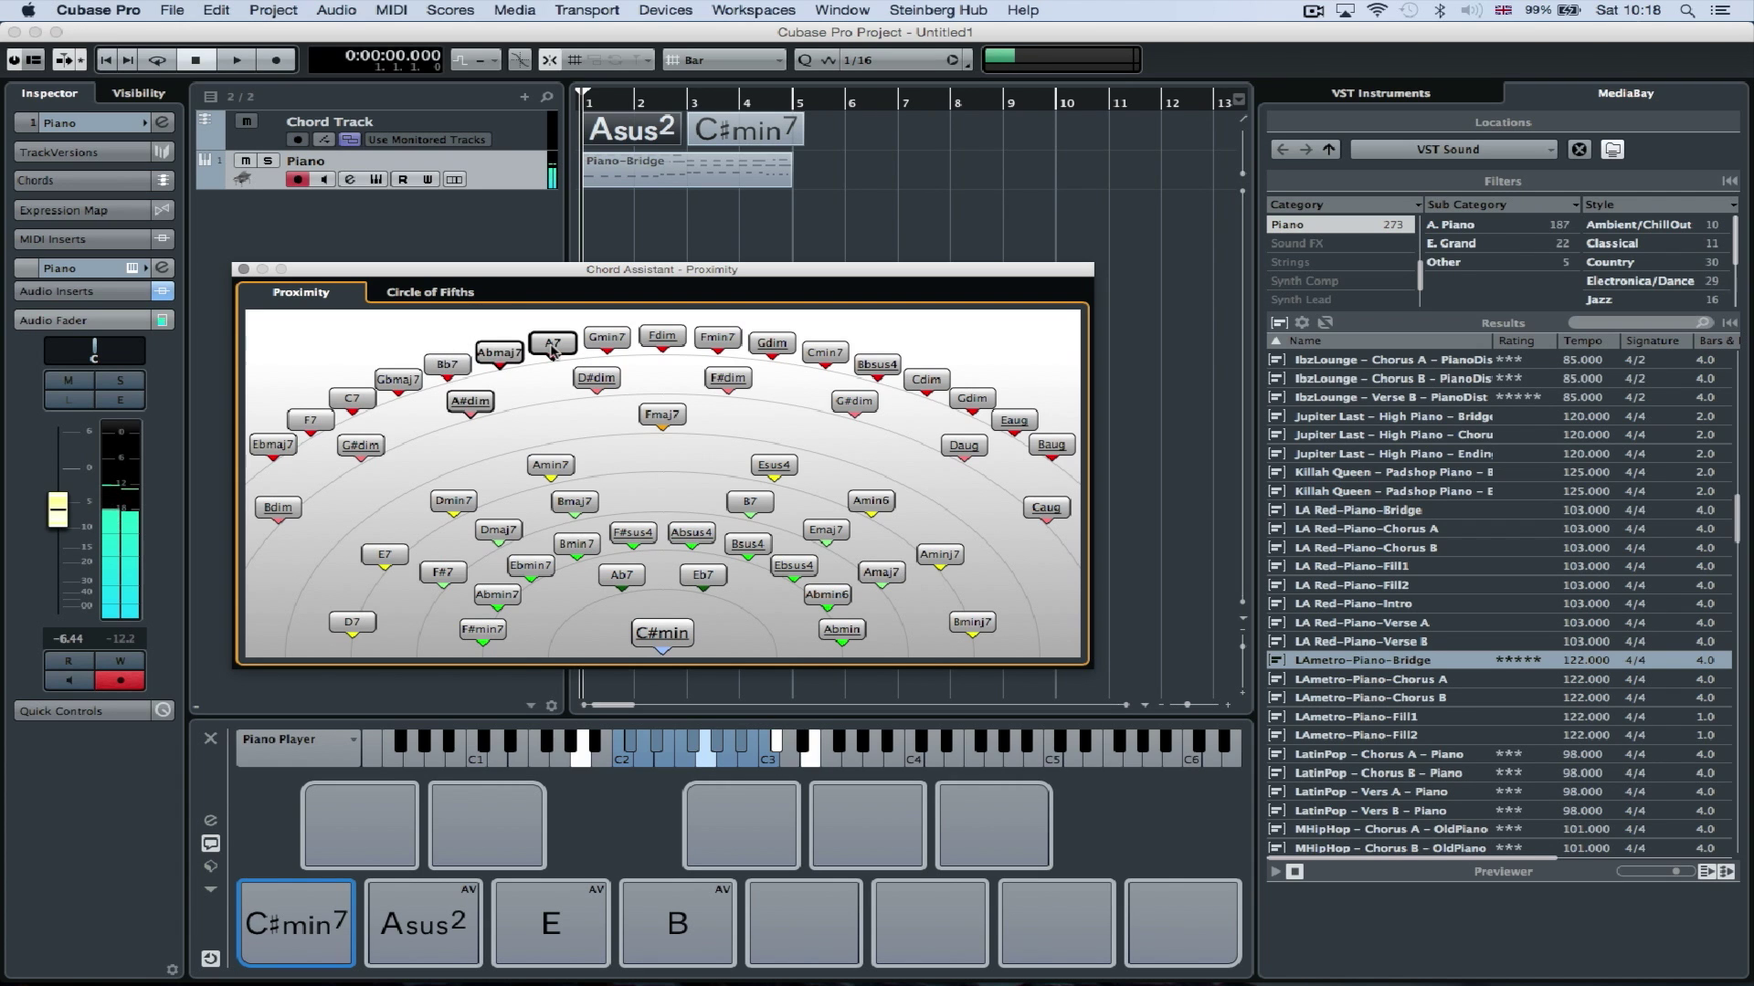
click(597, 379)
click(606, 337)
click(662, 337)
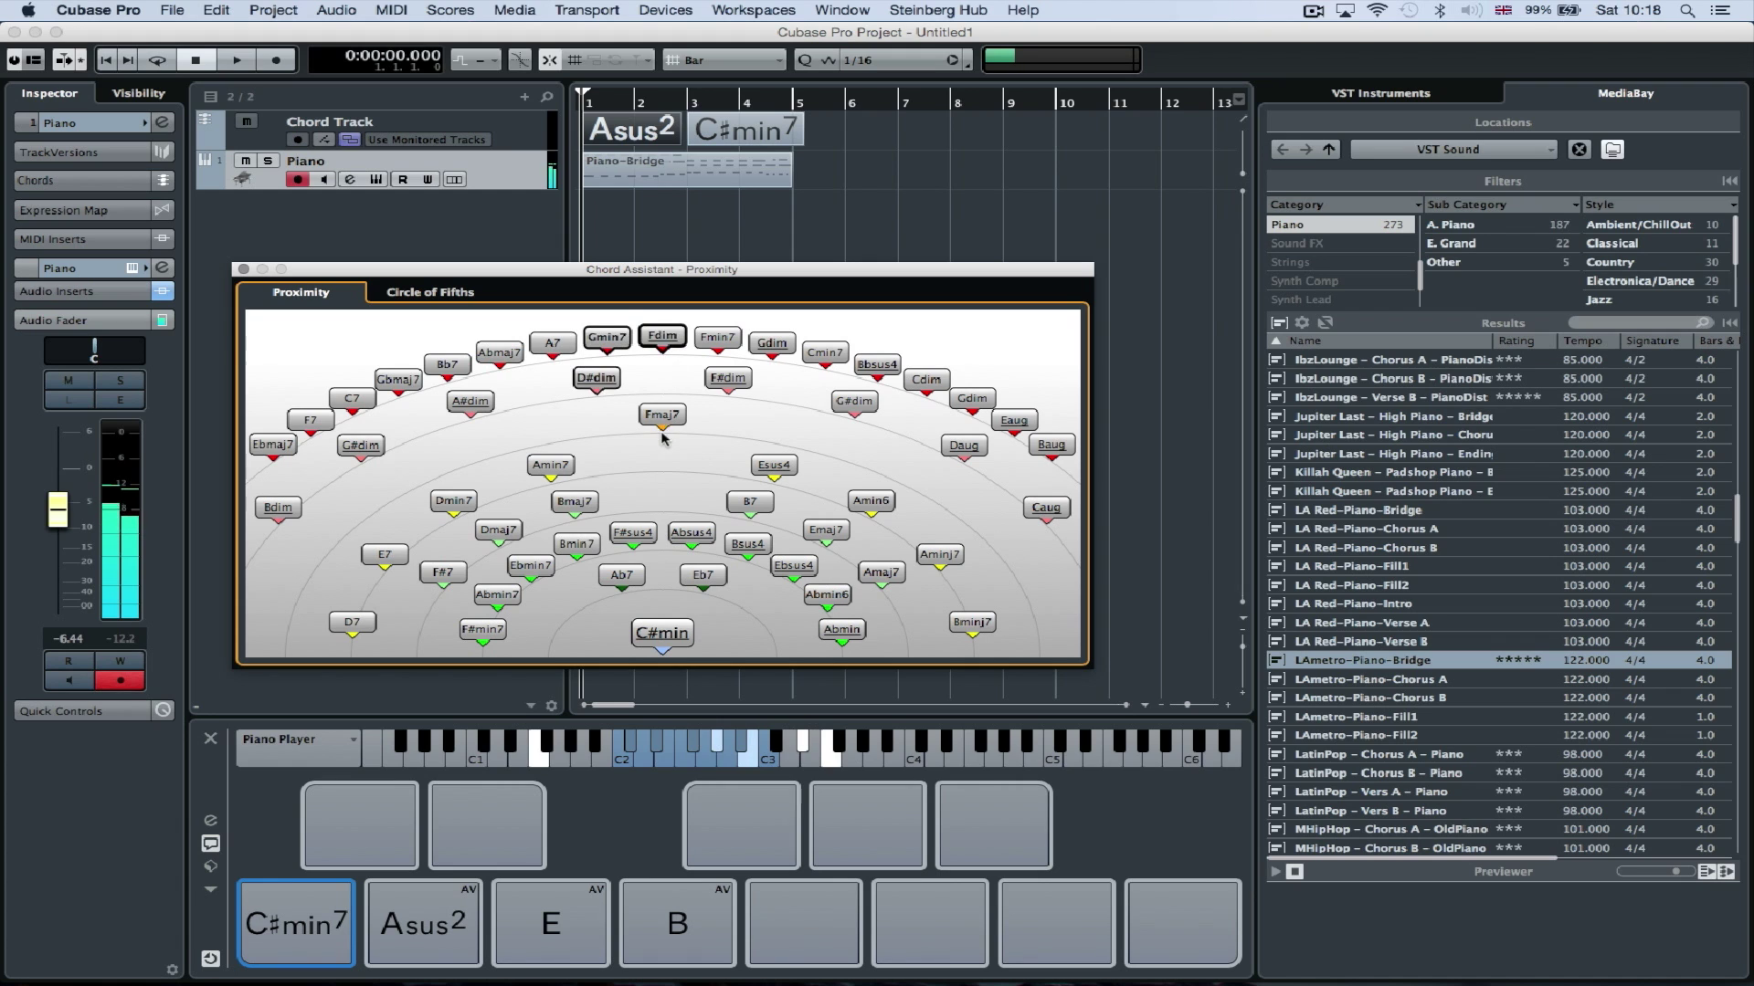
click(662, 415)
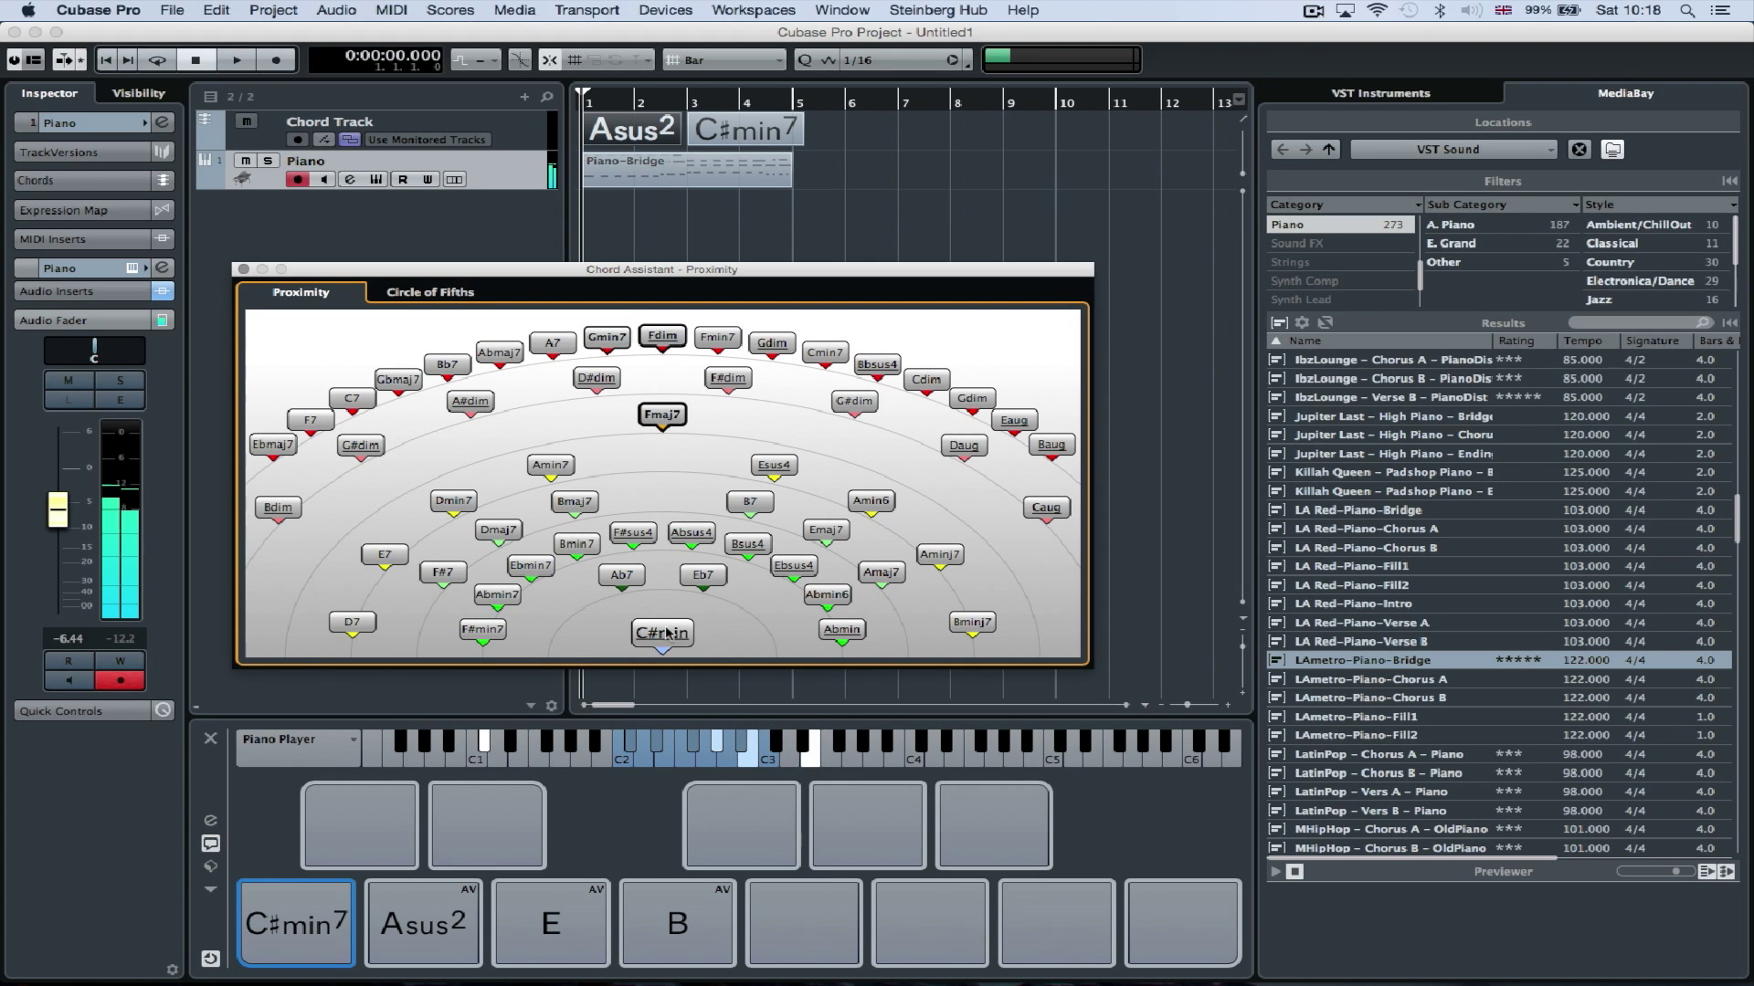
click(470, 629)
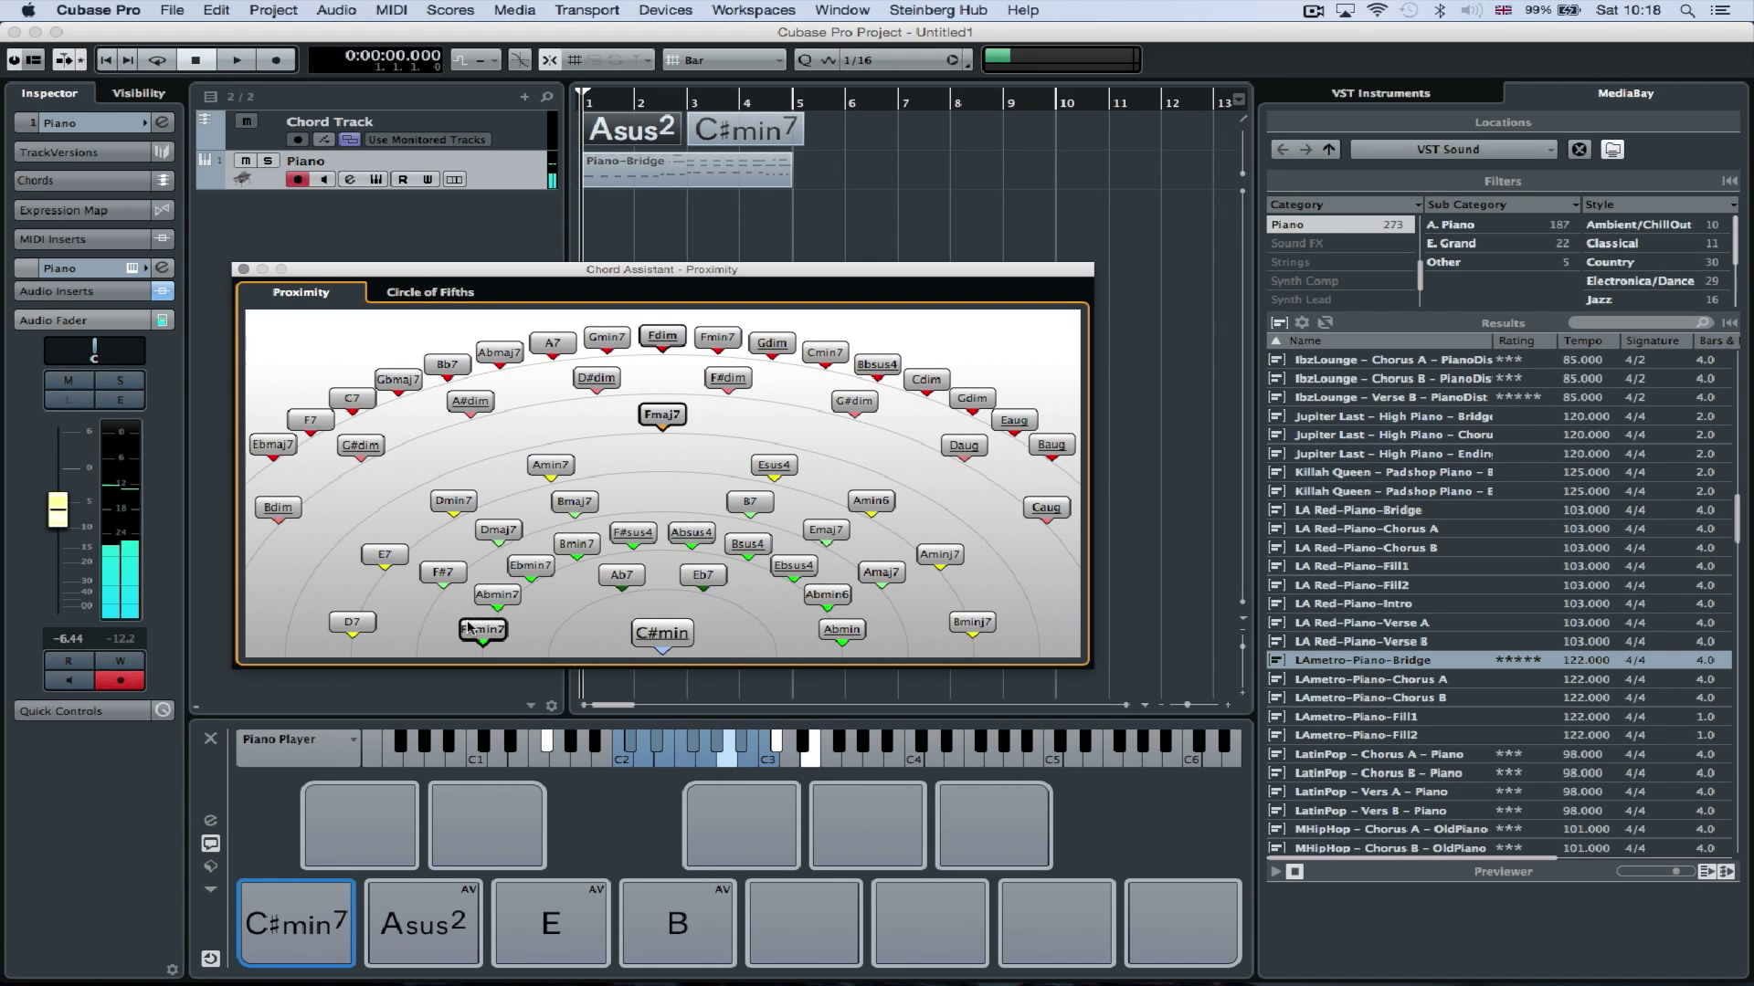
drag(470, 629, 791, 924)
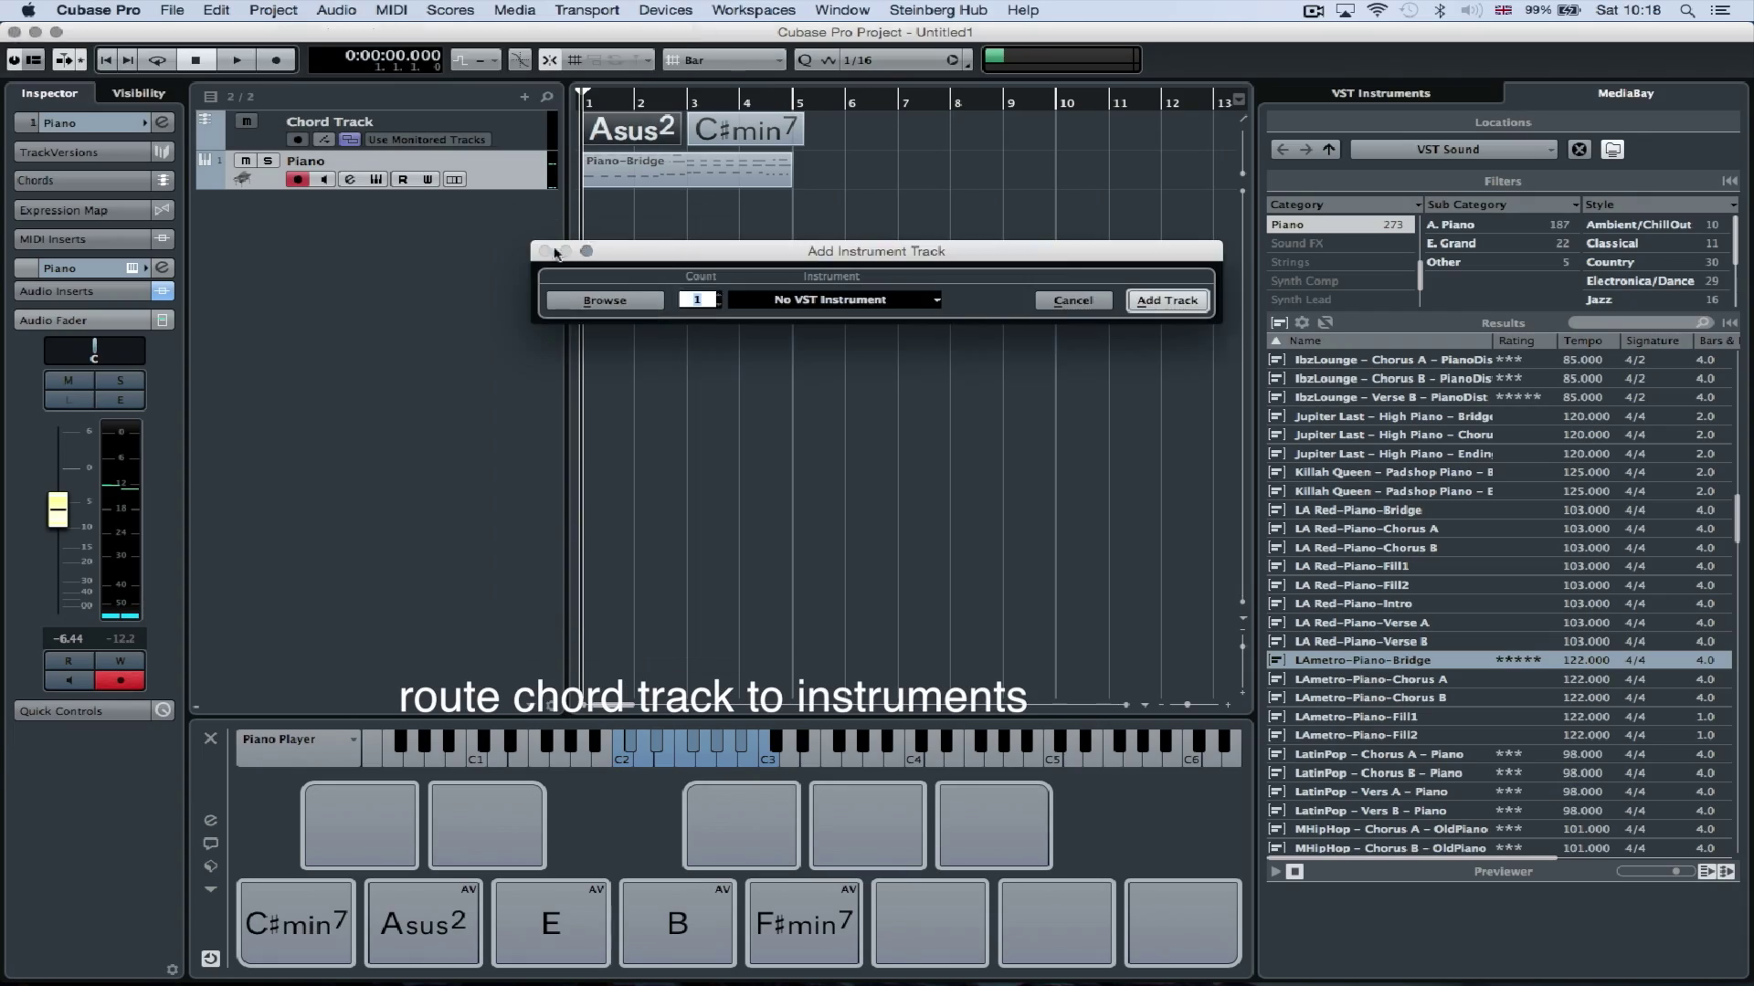
Create a Padshop instrument track from the Synth category and lower its fader slightly
click(827, 301)
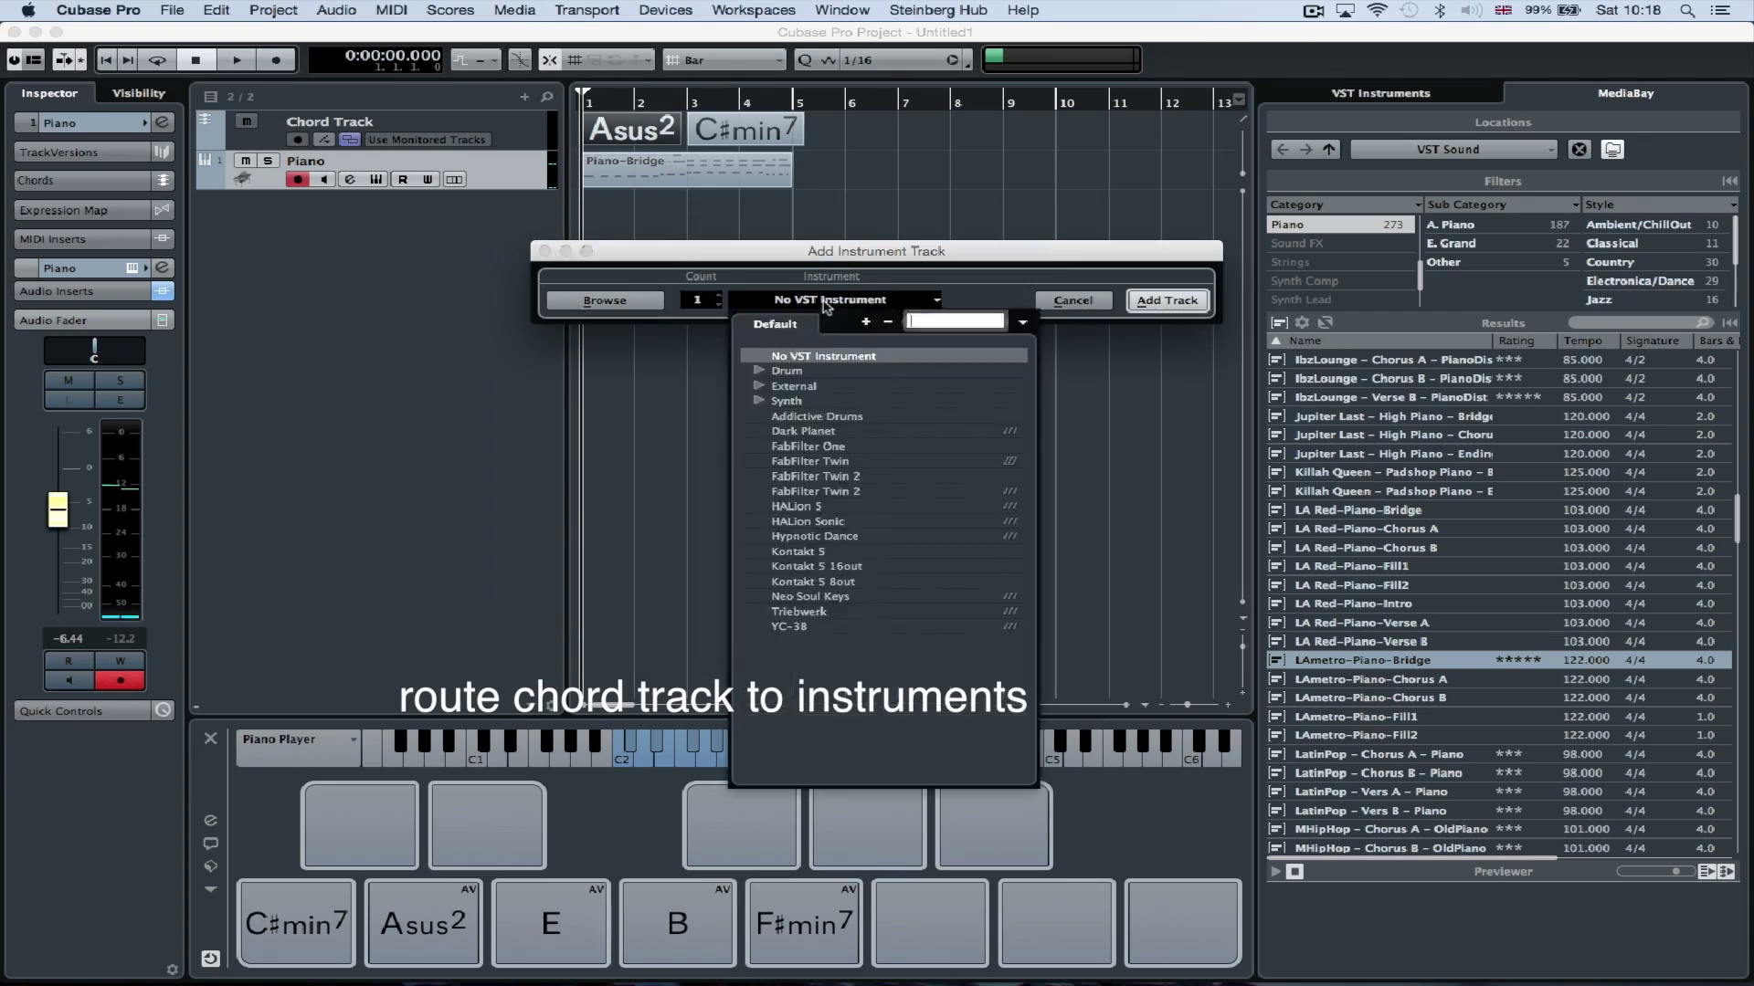
click(759, 401)
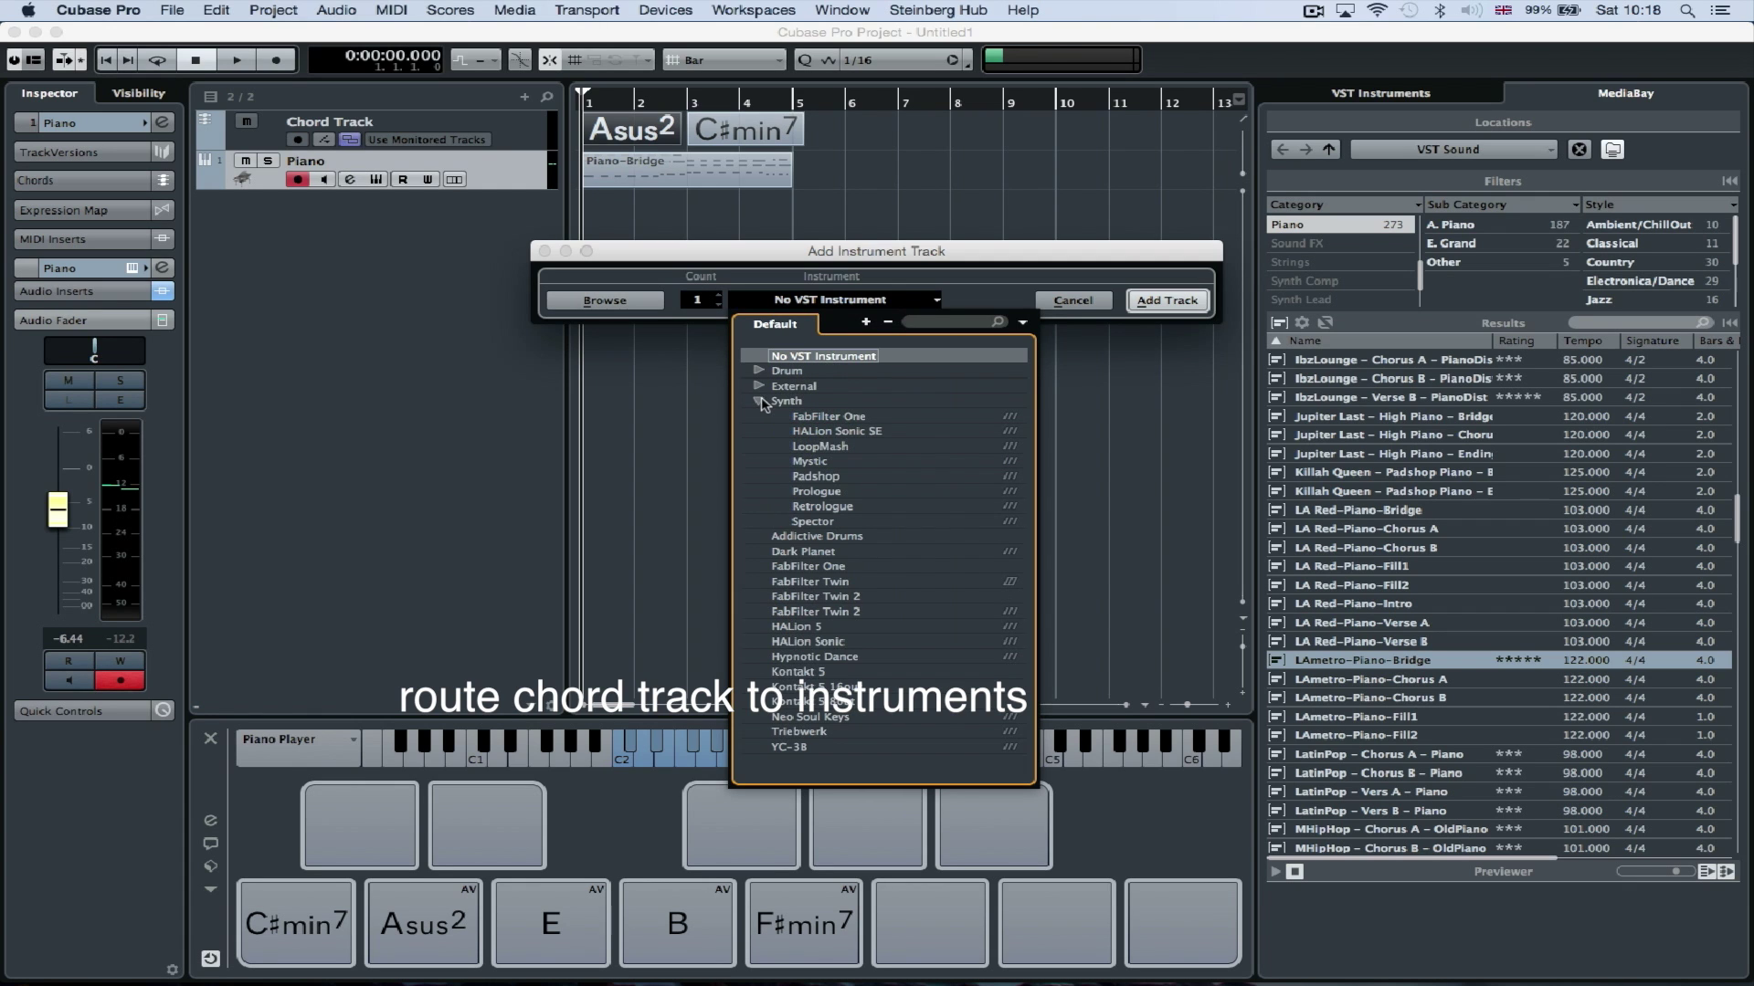
click(816, 478)
click(1167, 301)
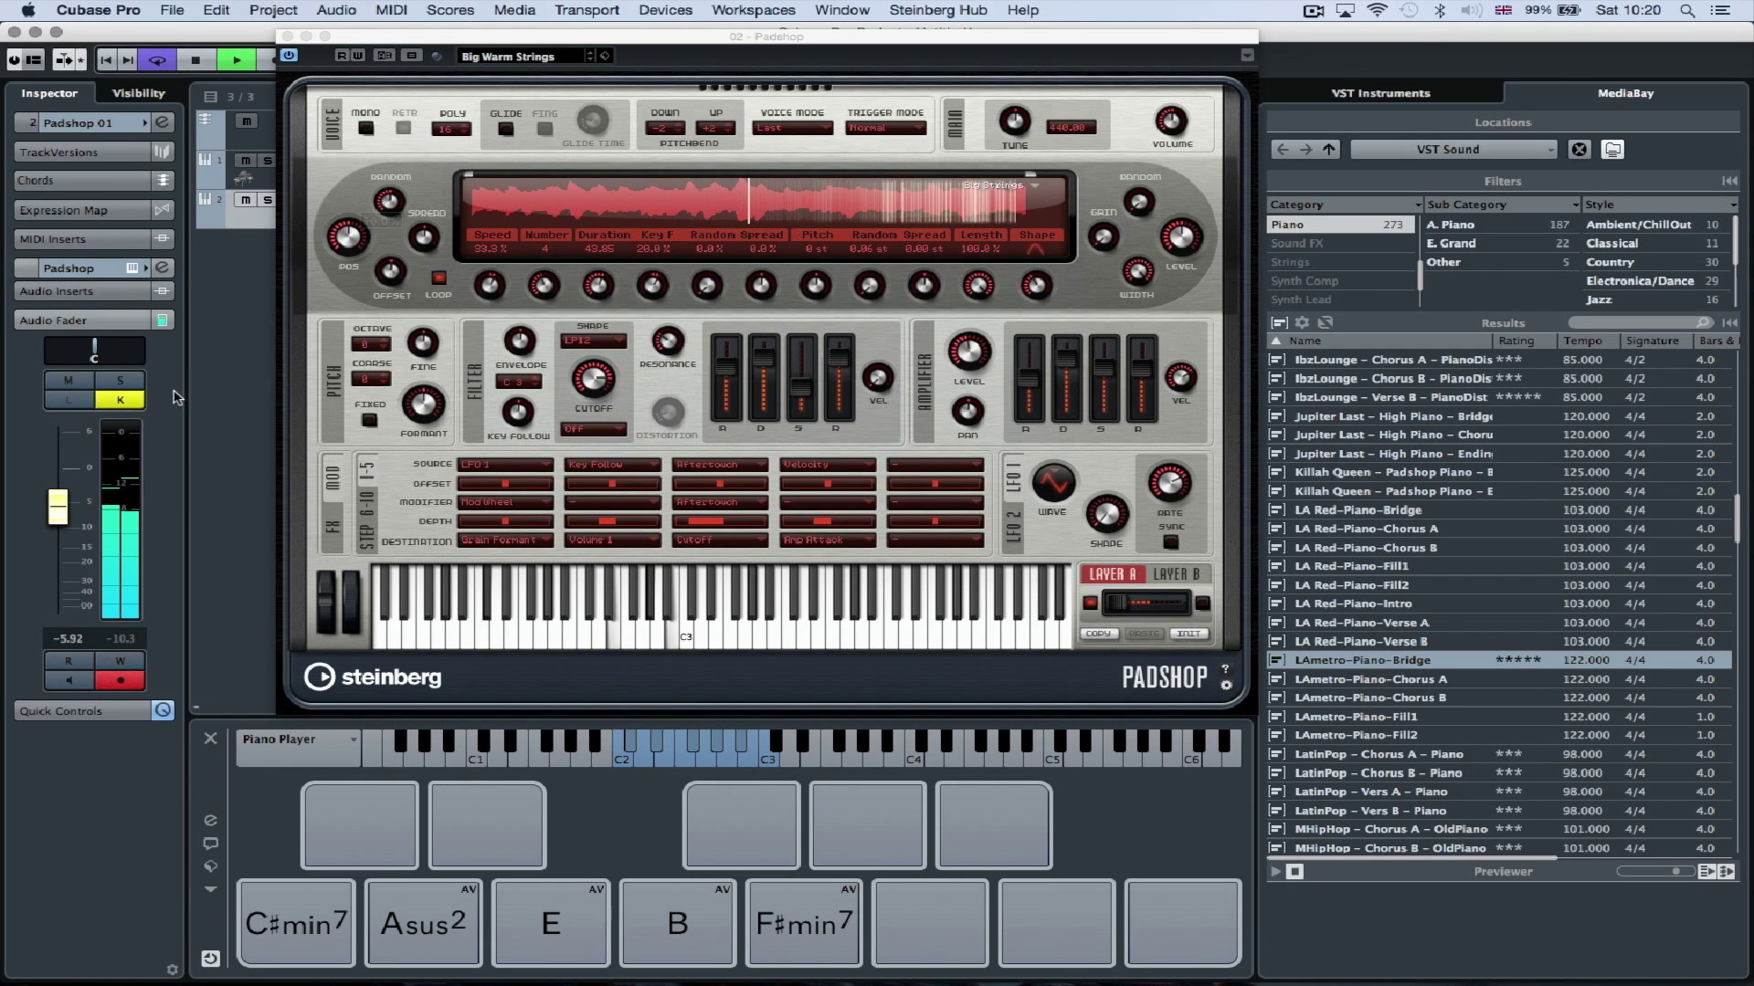
drag(73, 508, 74, 512)
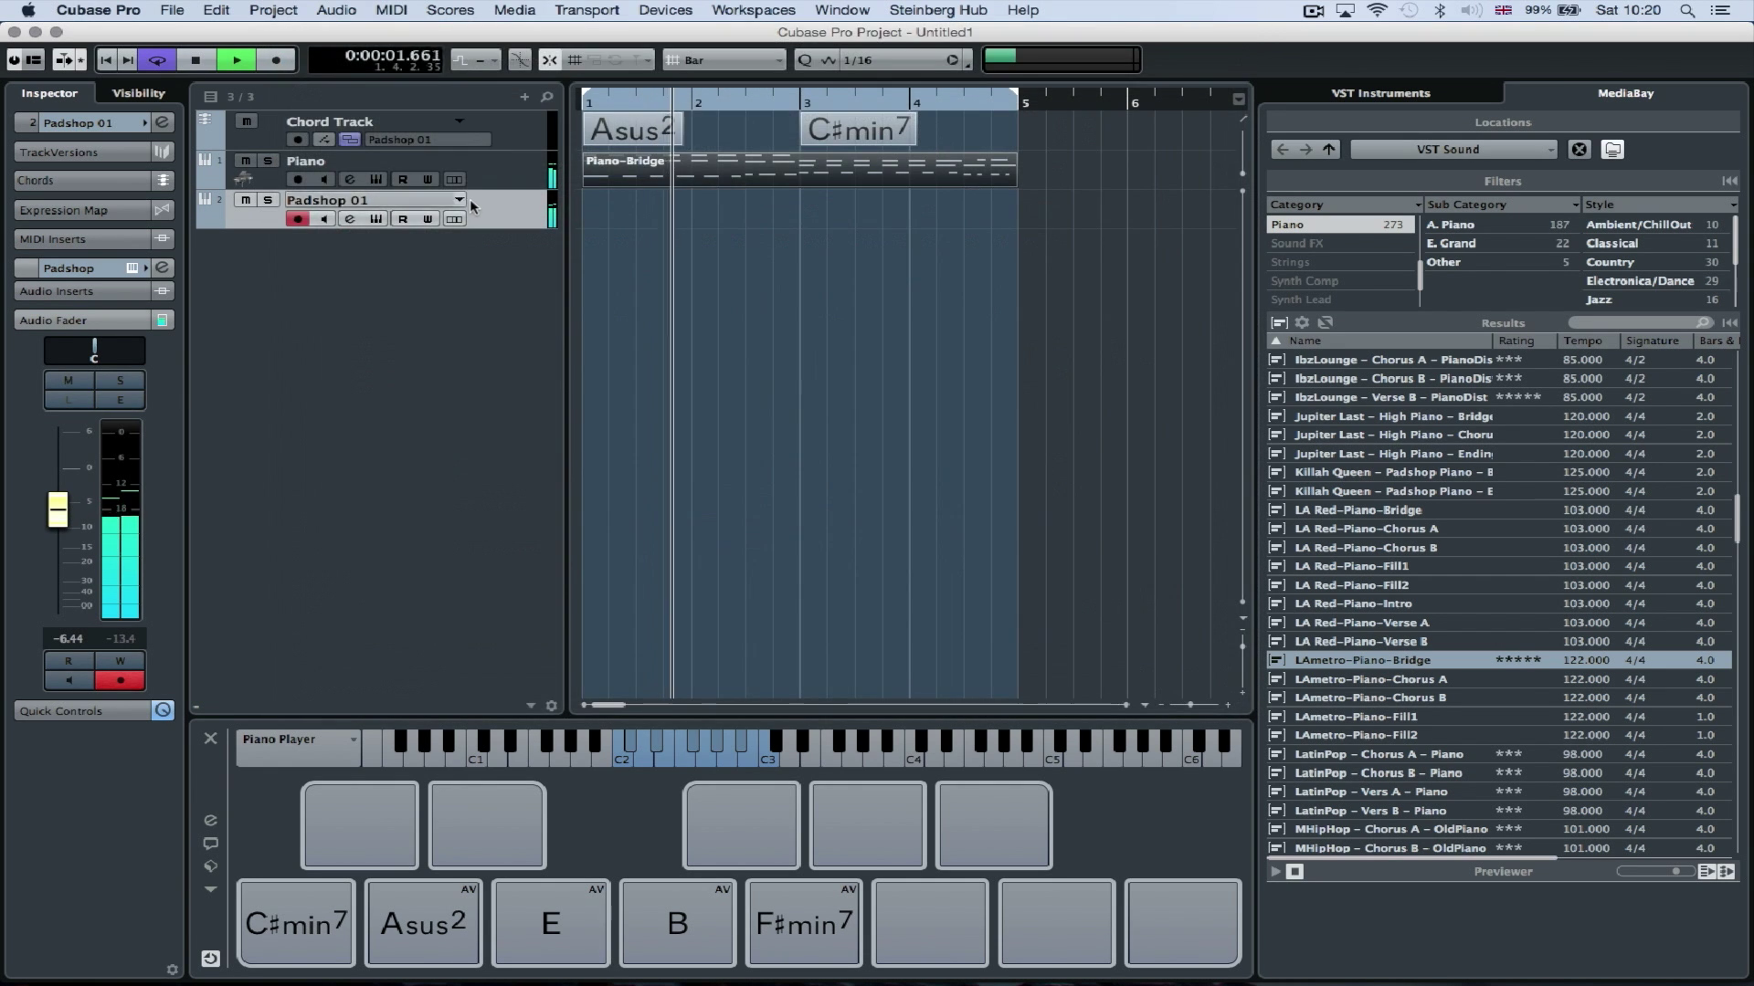
Stop playback and add an instrument track using Groove Agent from the Drum category
key(space)
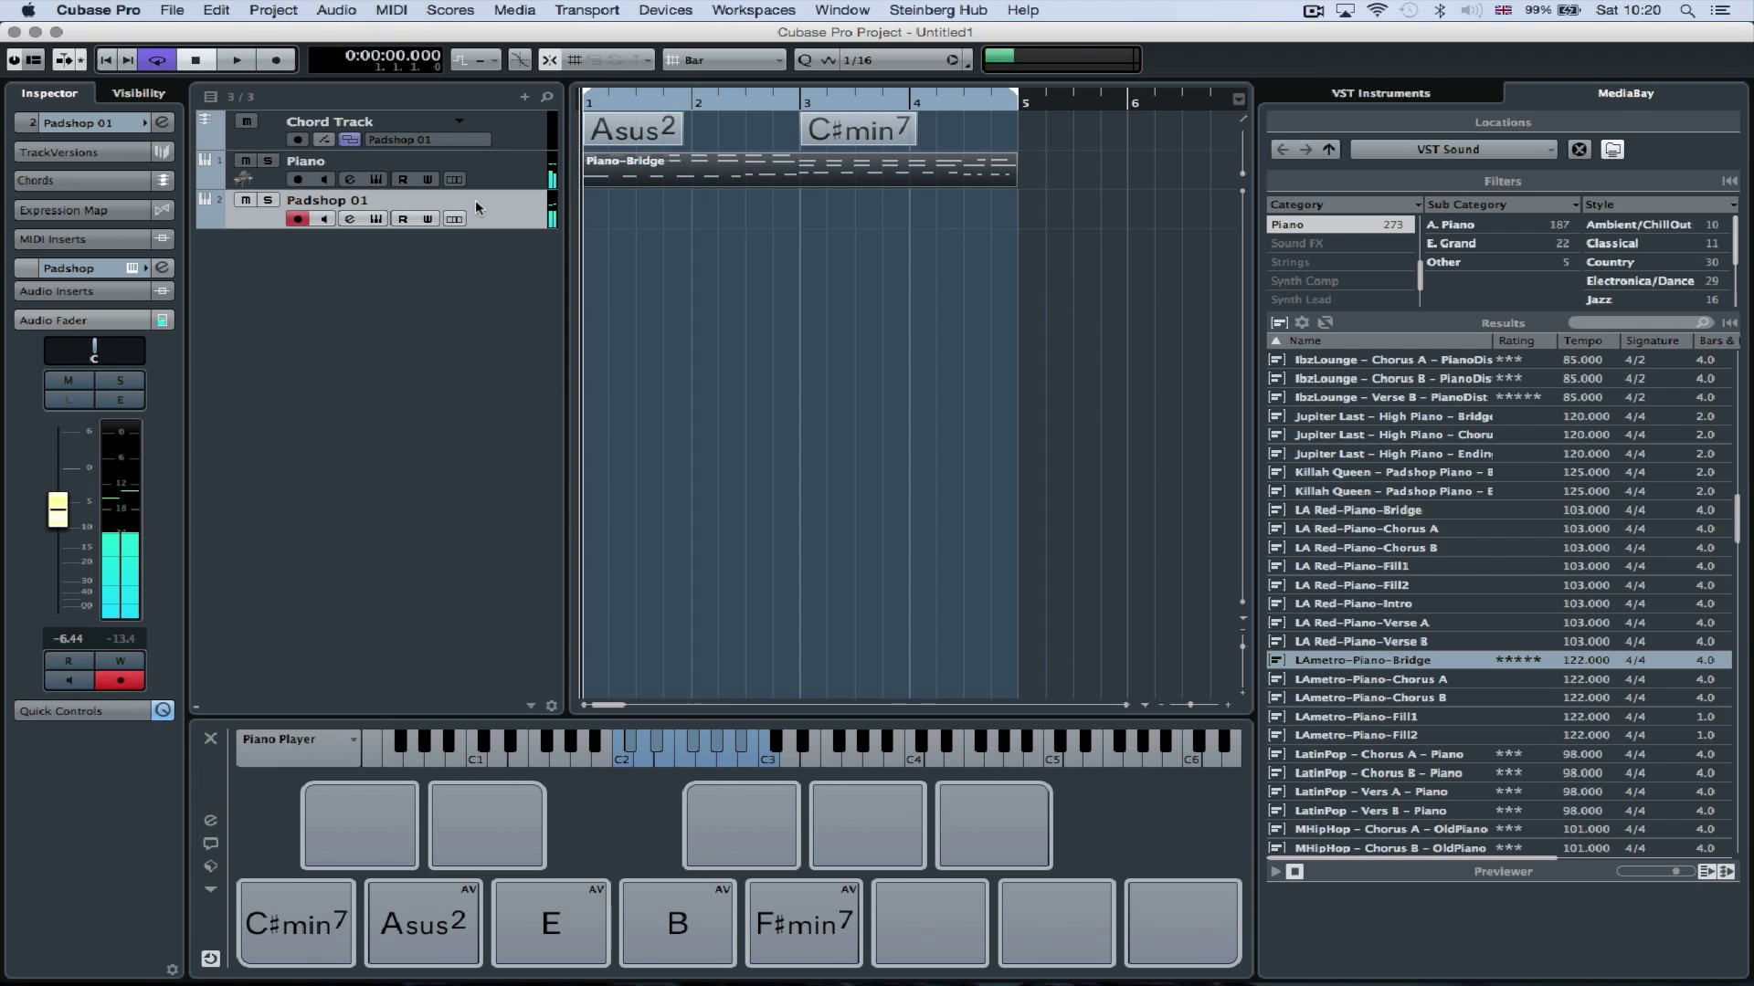
right_click(496, 252)
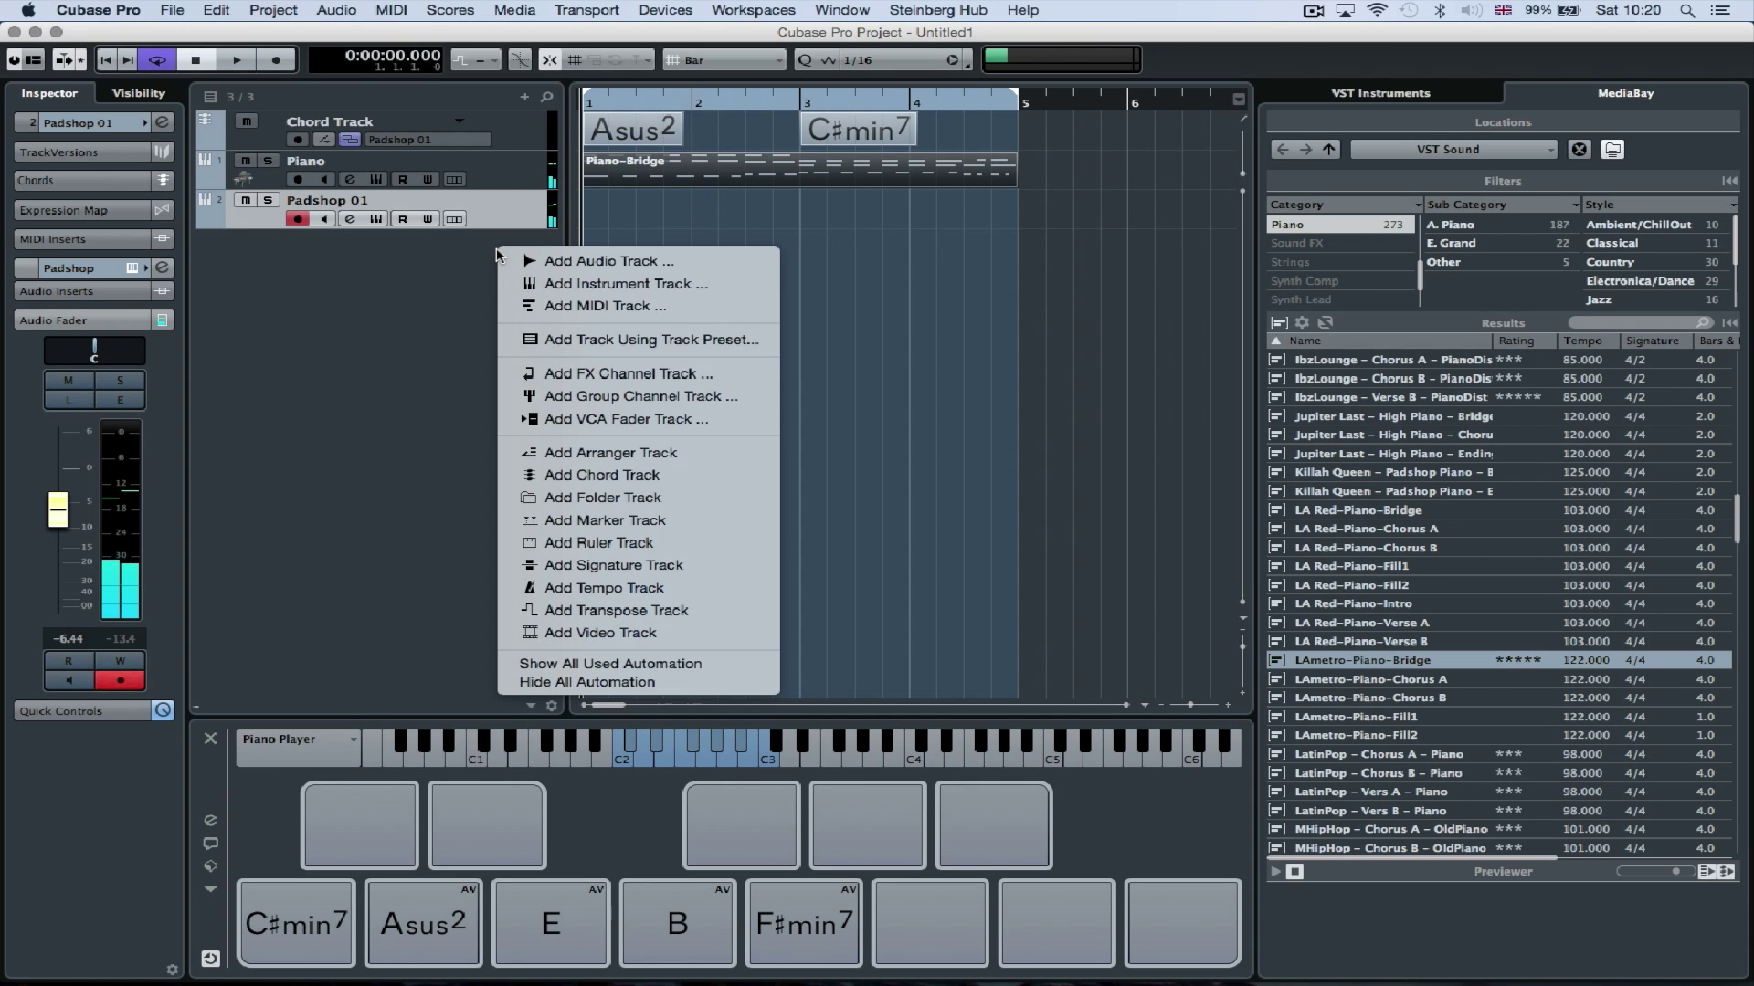
click(555, 284)
click(833, 301)
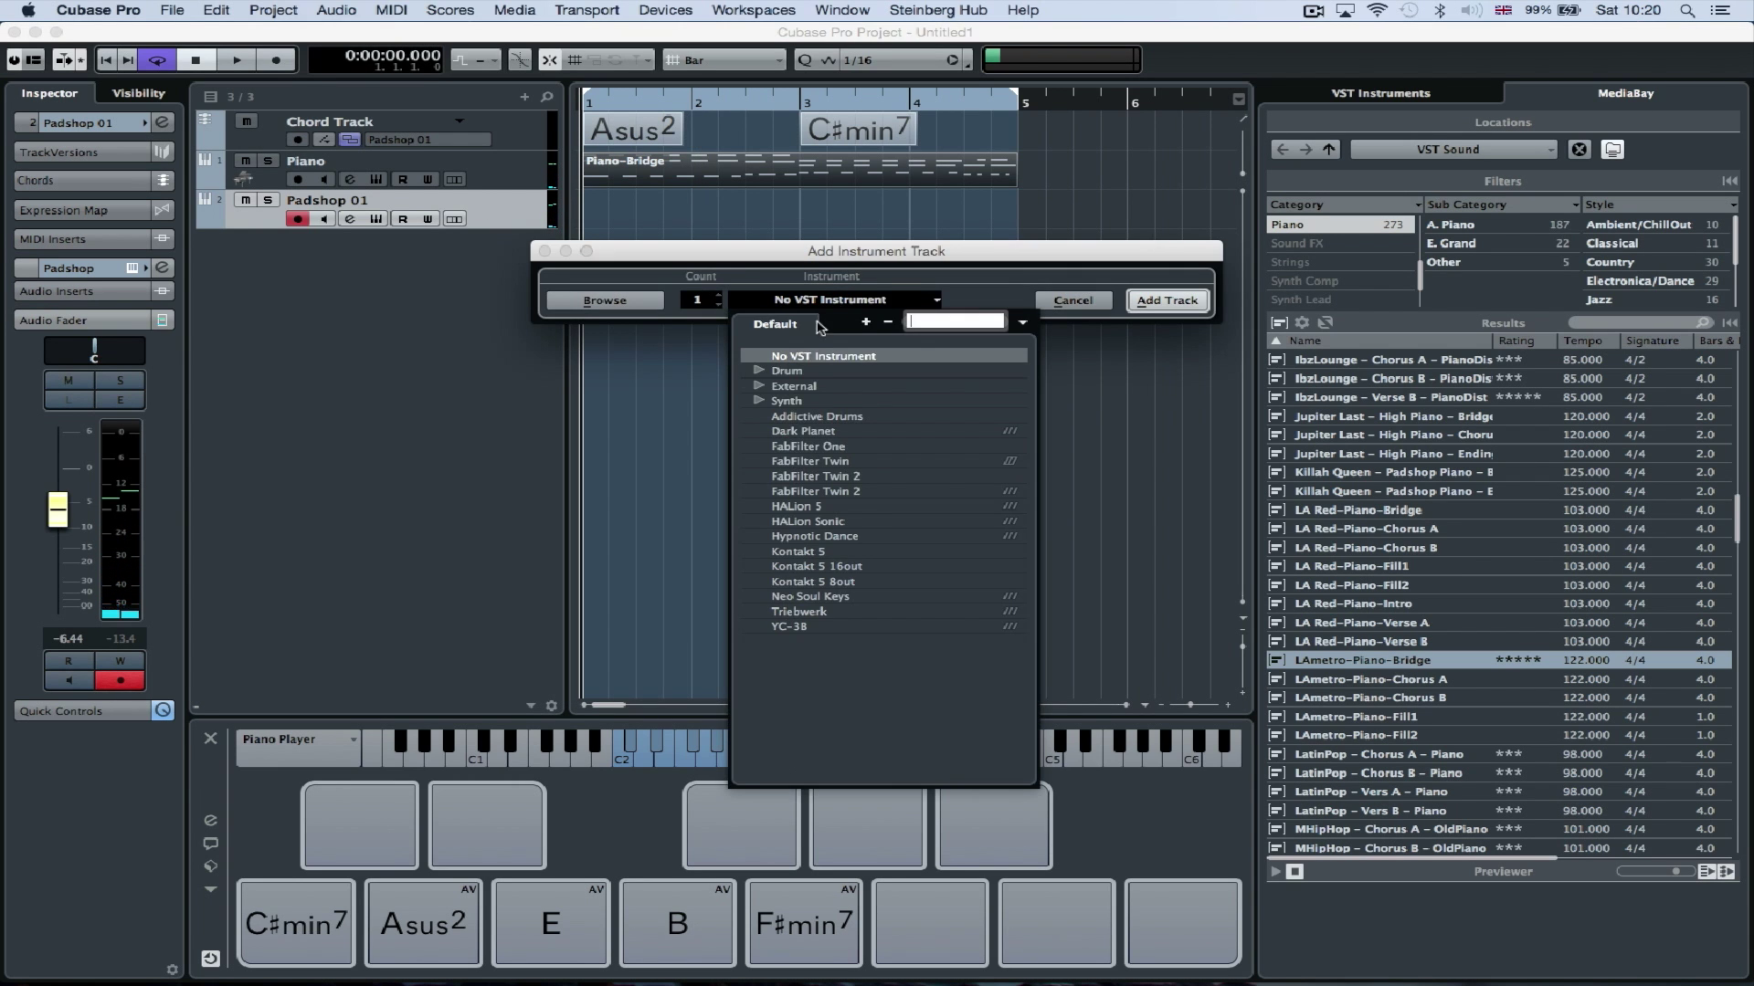
click(758, 372)
click(813, 388)
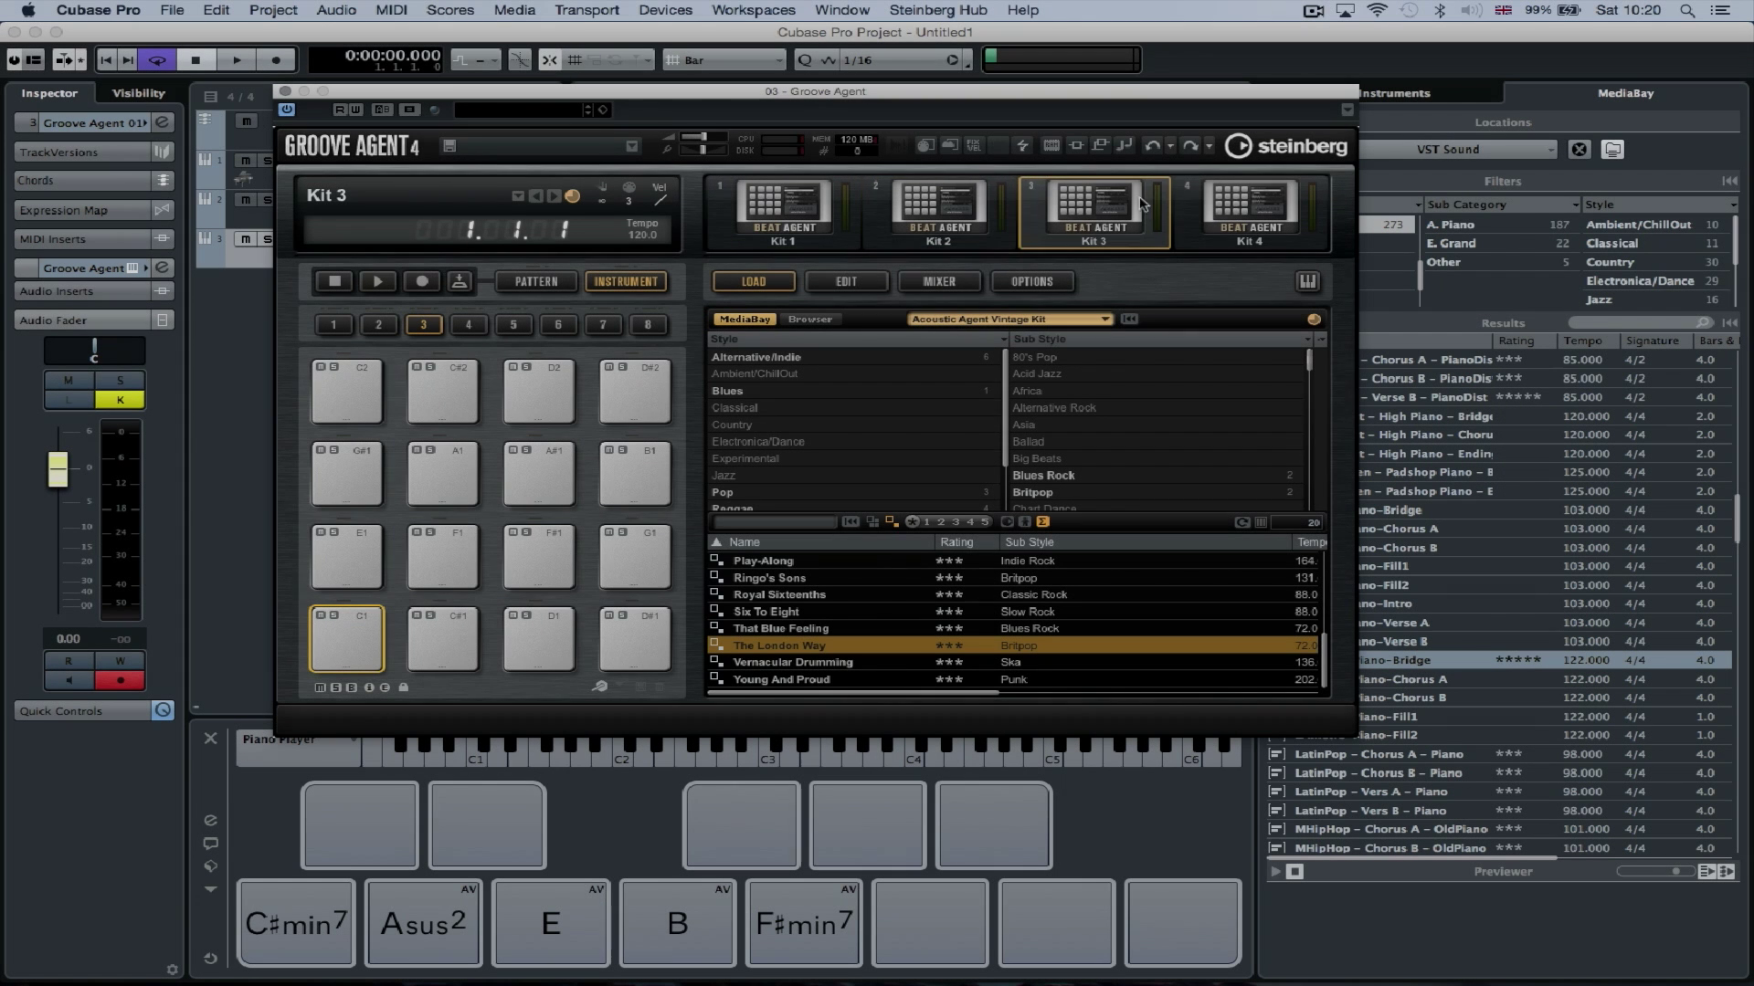
In kit slot 1, load the Acoustic Agent Vintage Kit with The London Way pattern
click(1245, 203)
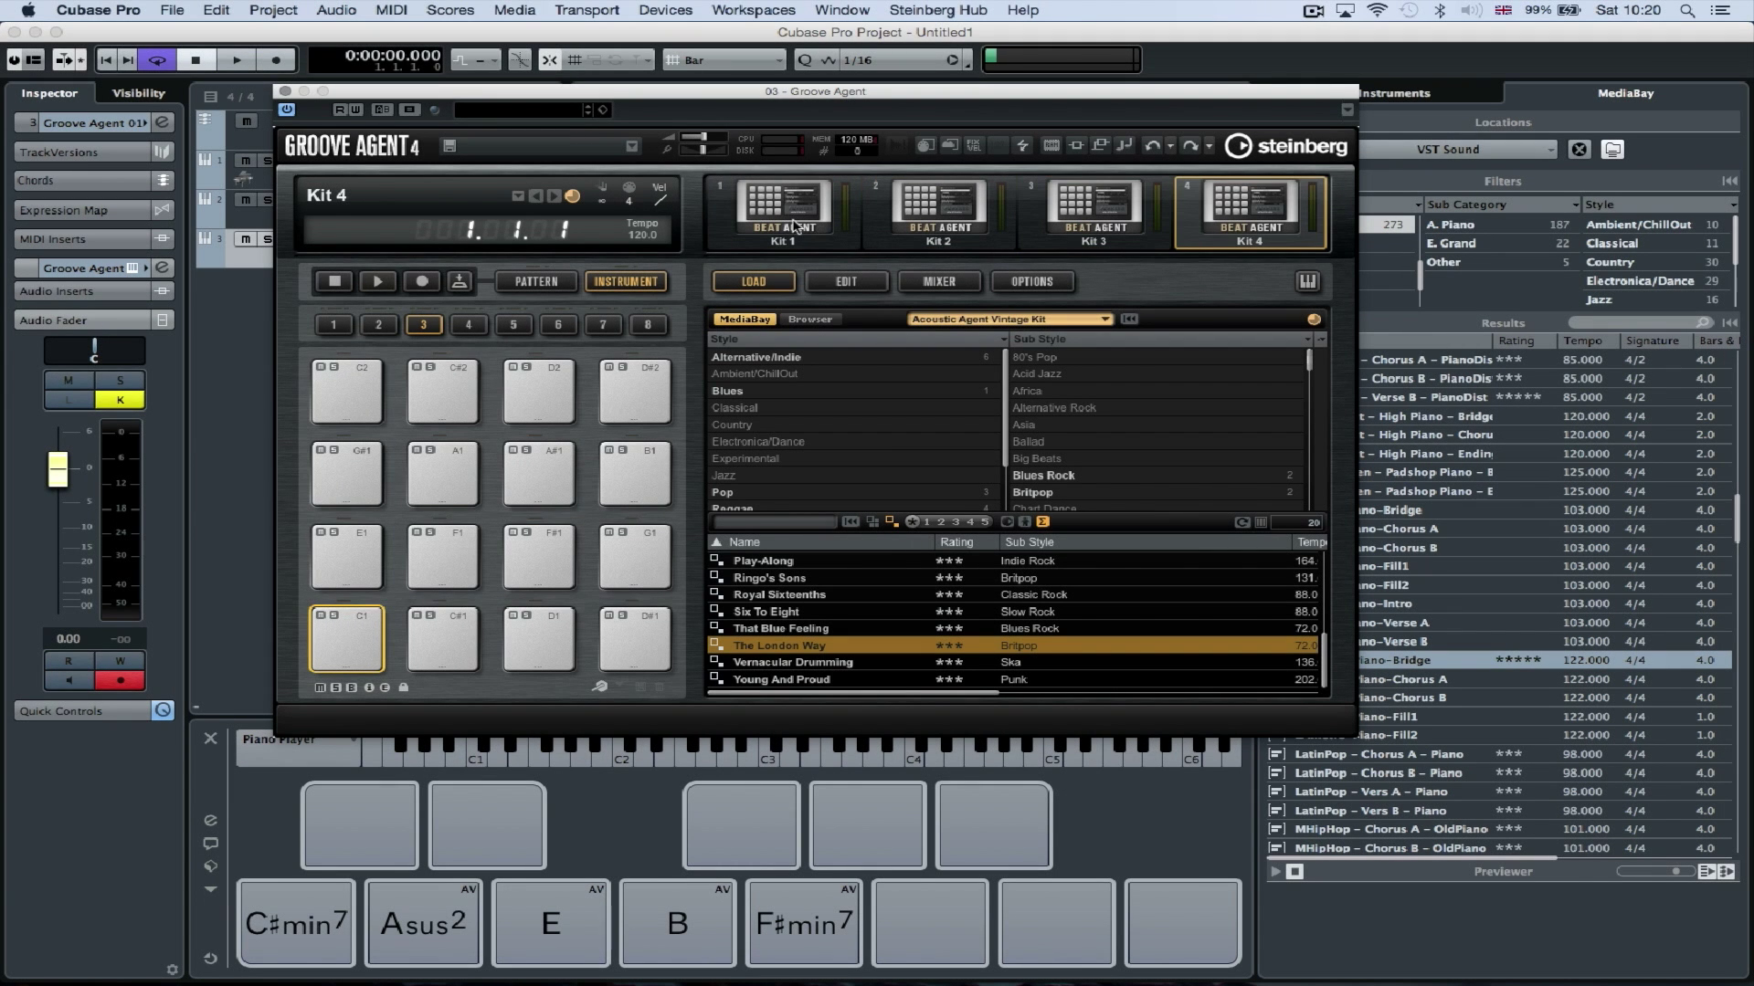
click(795, 226)
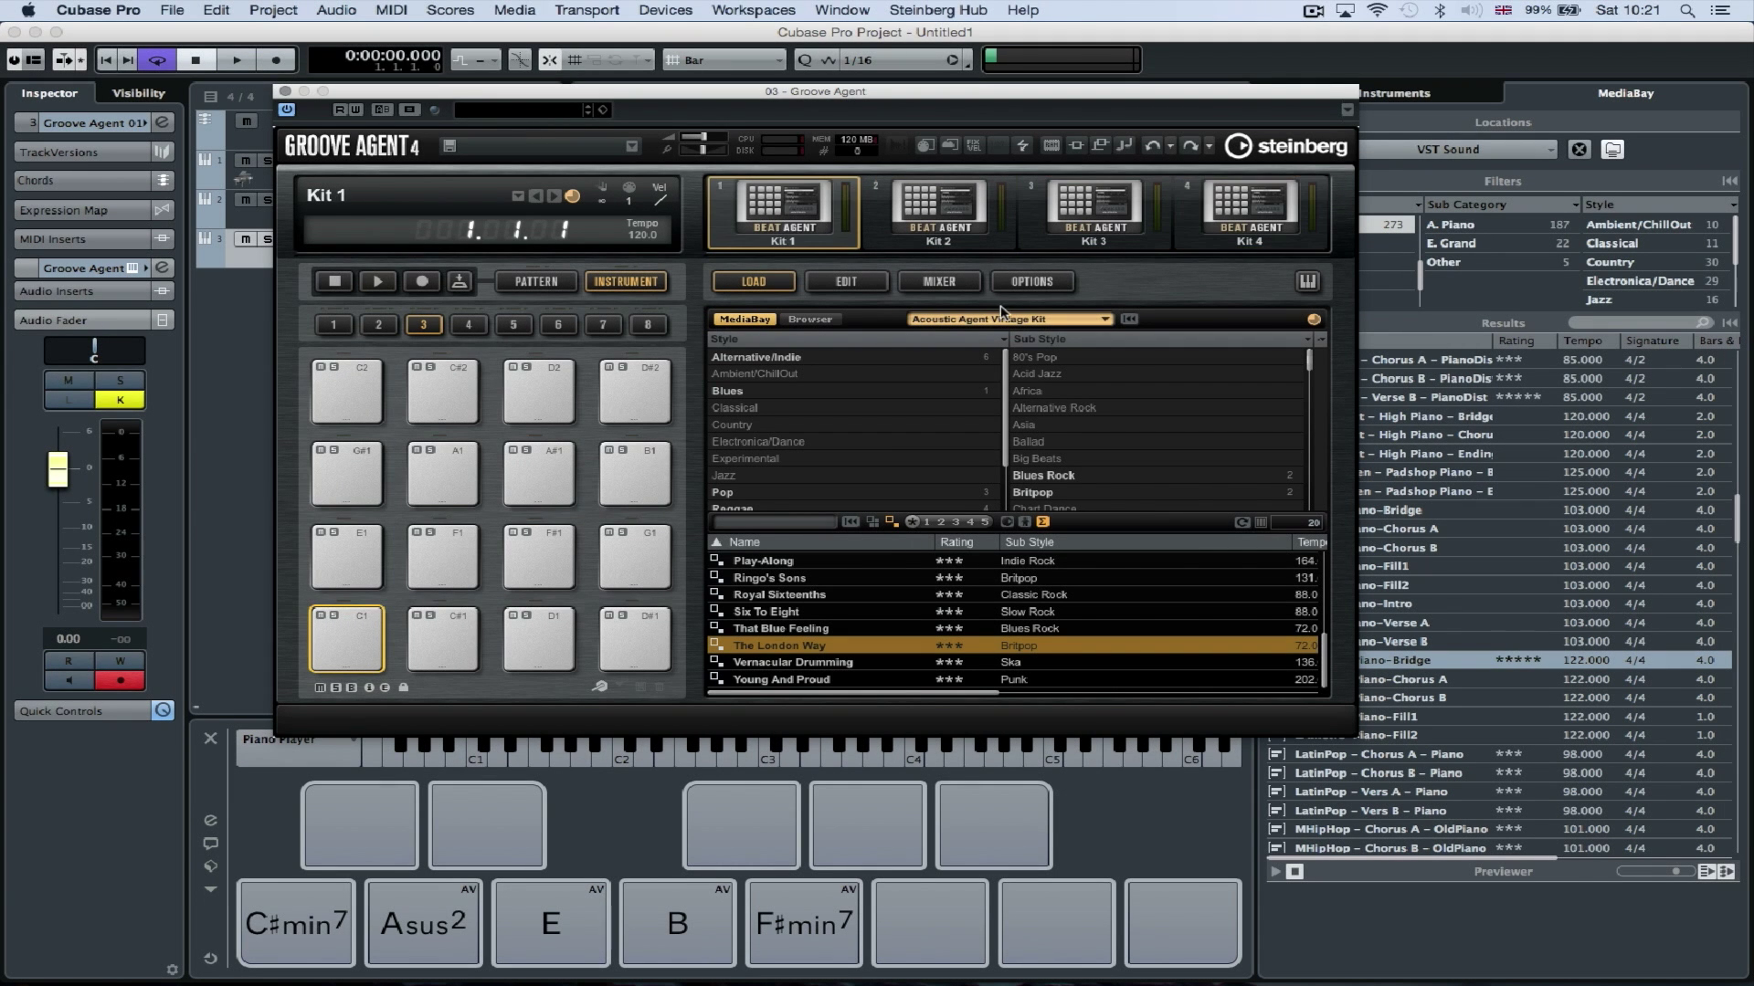
click(982, 325)
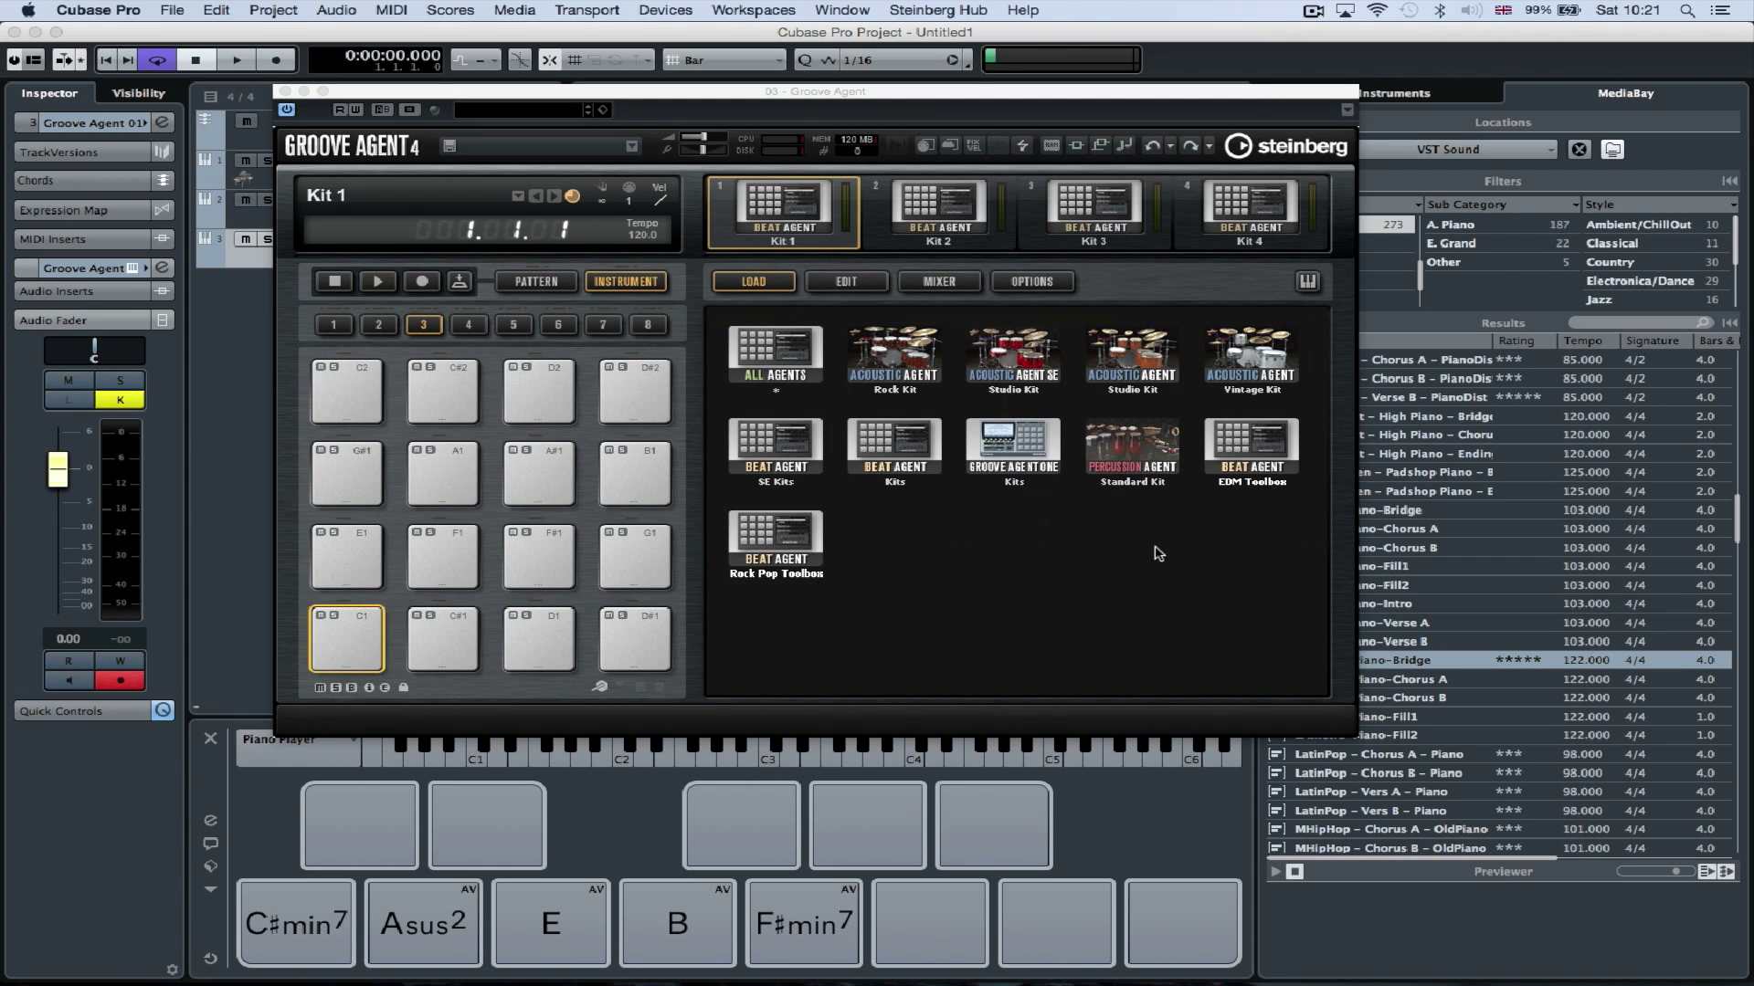
click(1240, 347)
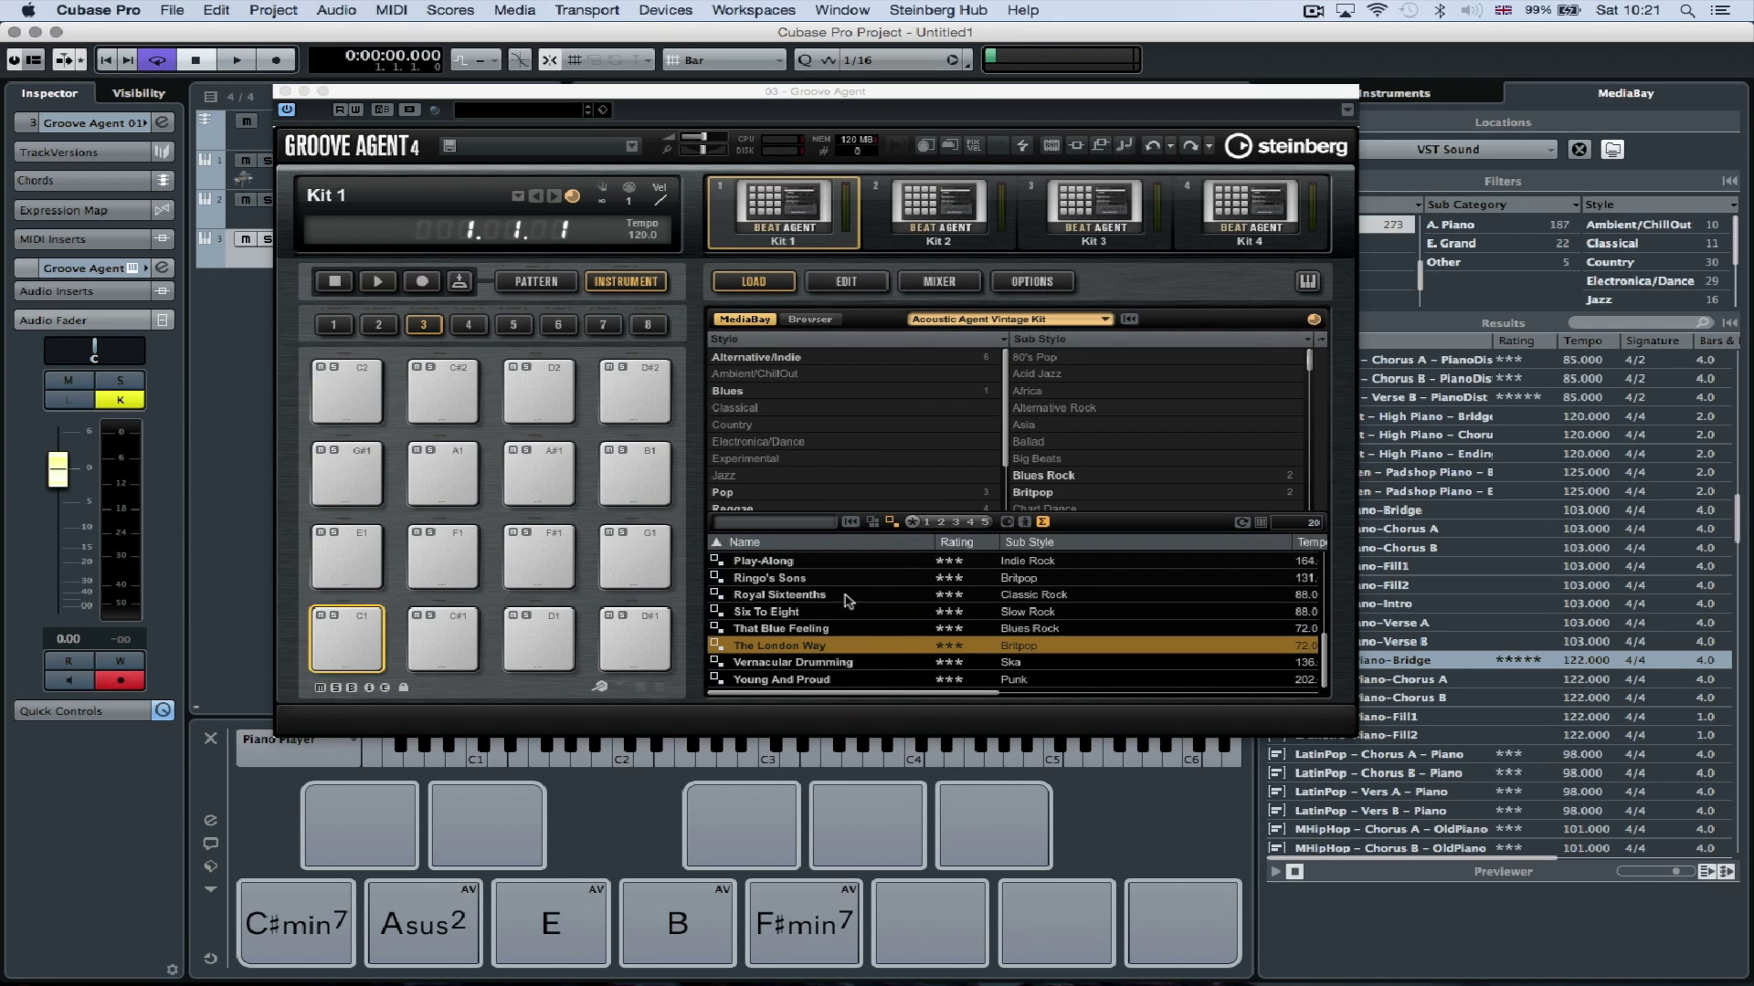
click(803, 643)
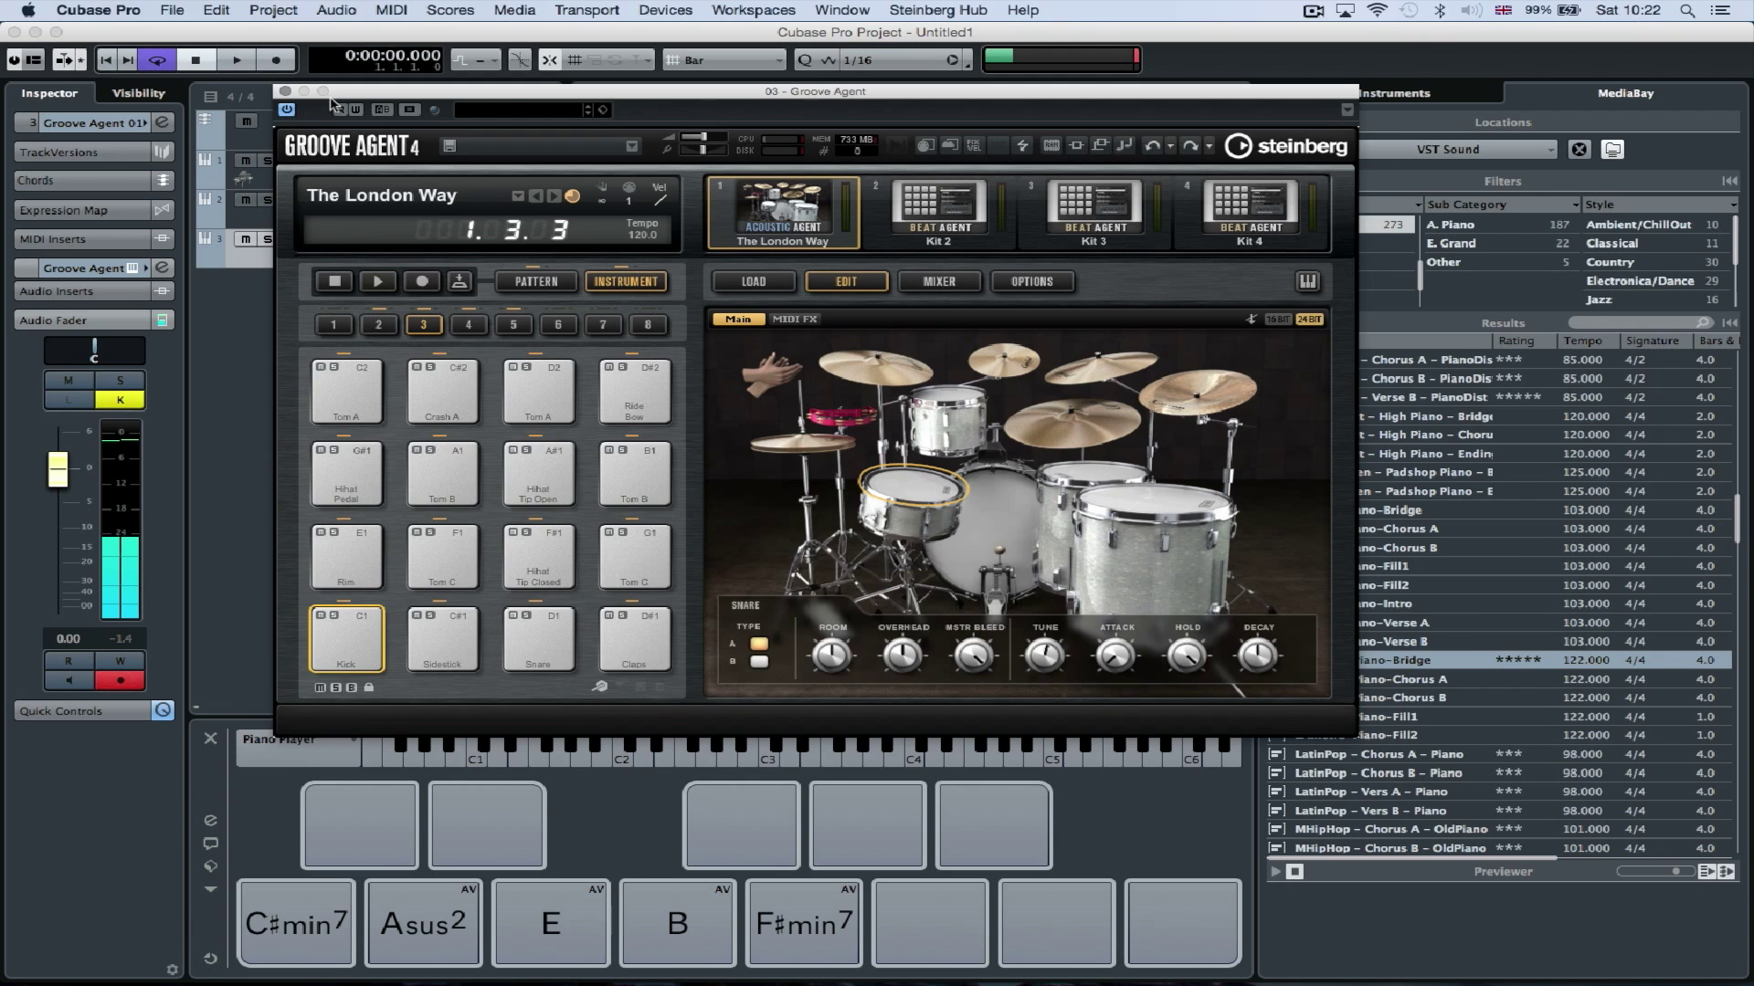
Record a four-bar drum performance on Groove Agent 01, then close the Groove Agent window
drag(365, 152, 828, 267)
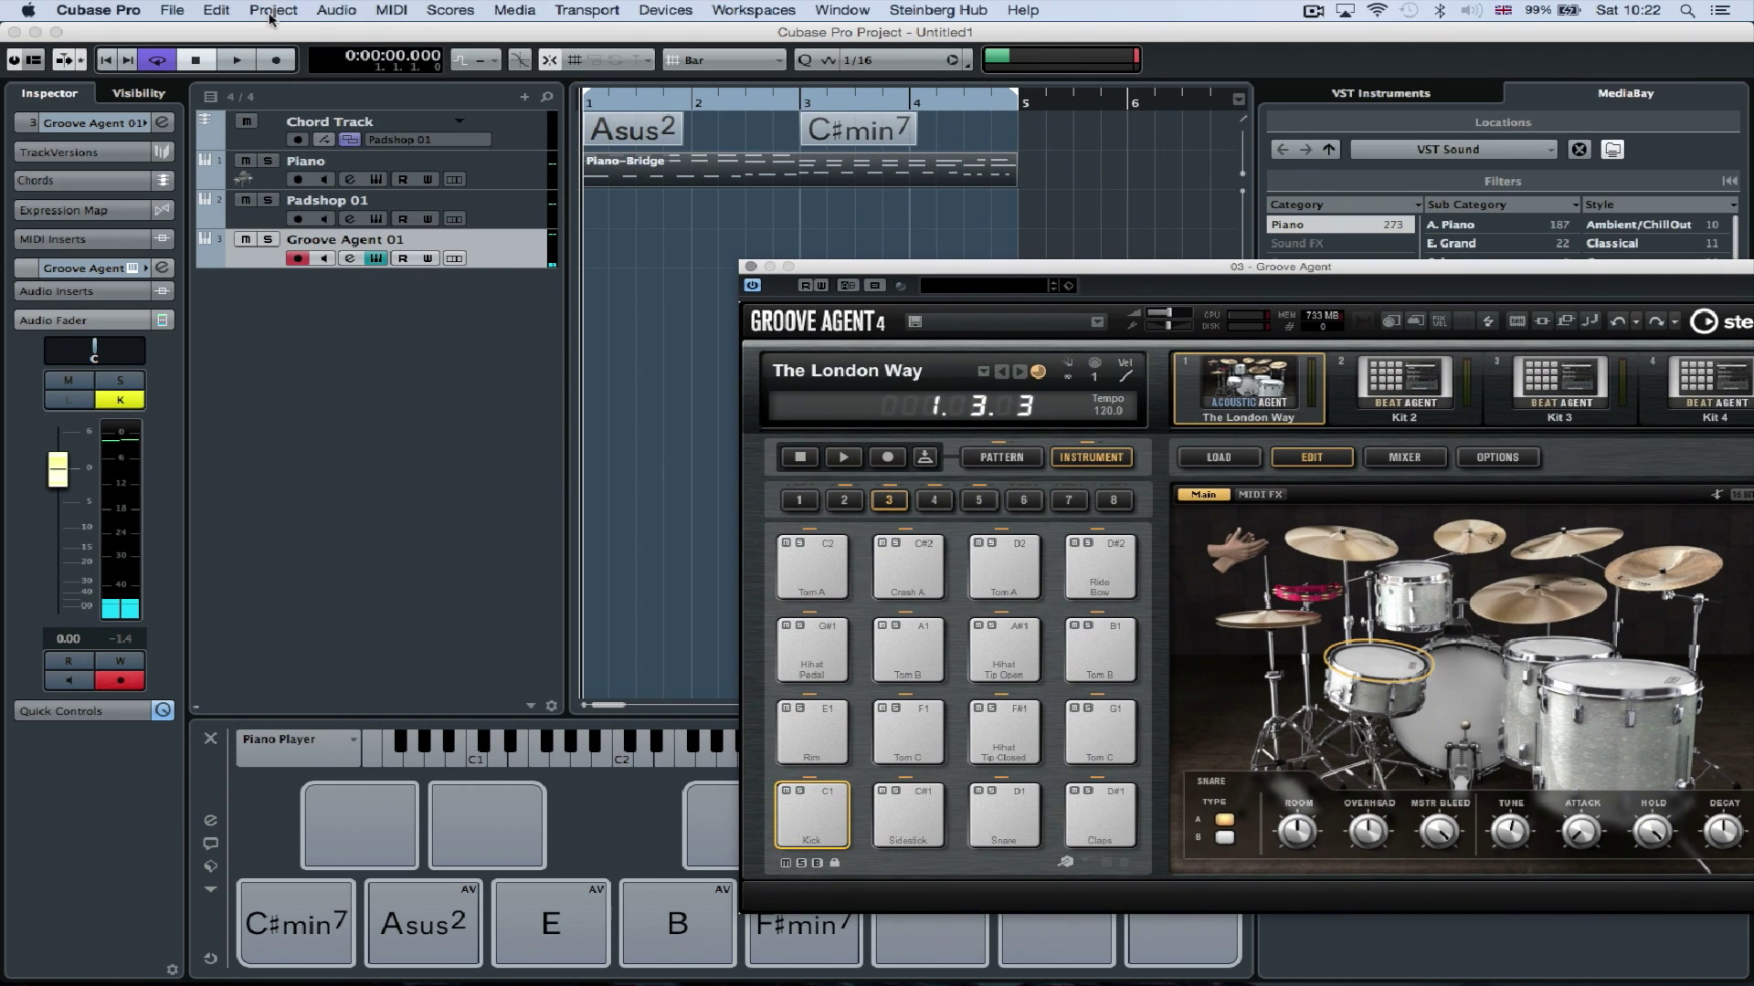
click(275, 60)
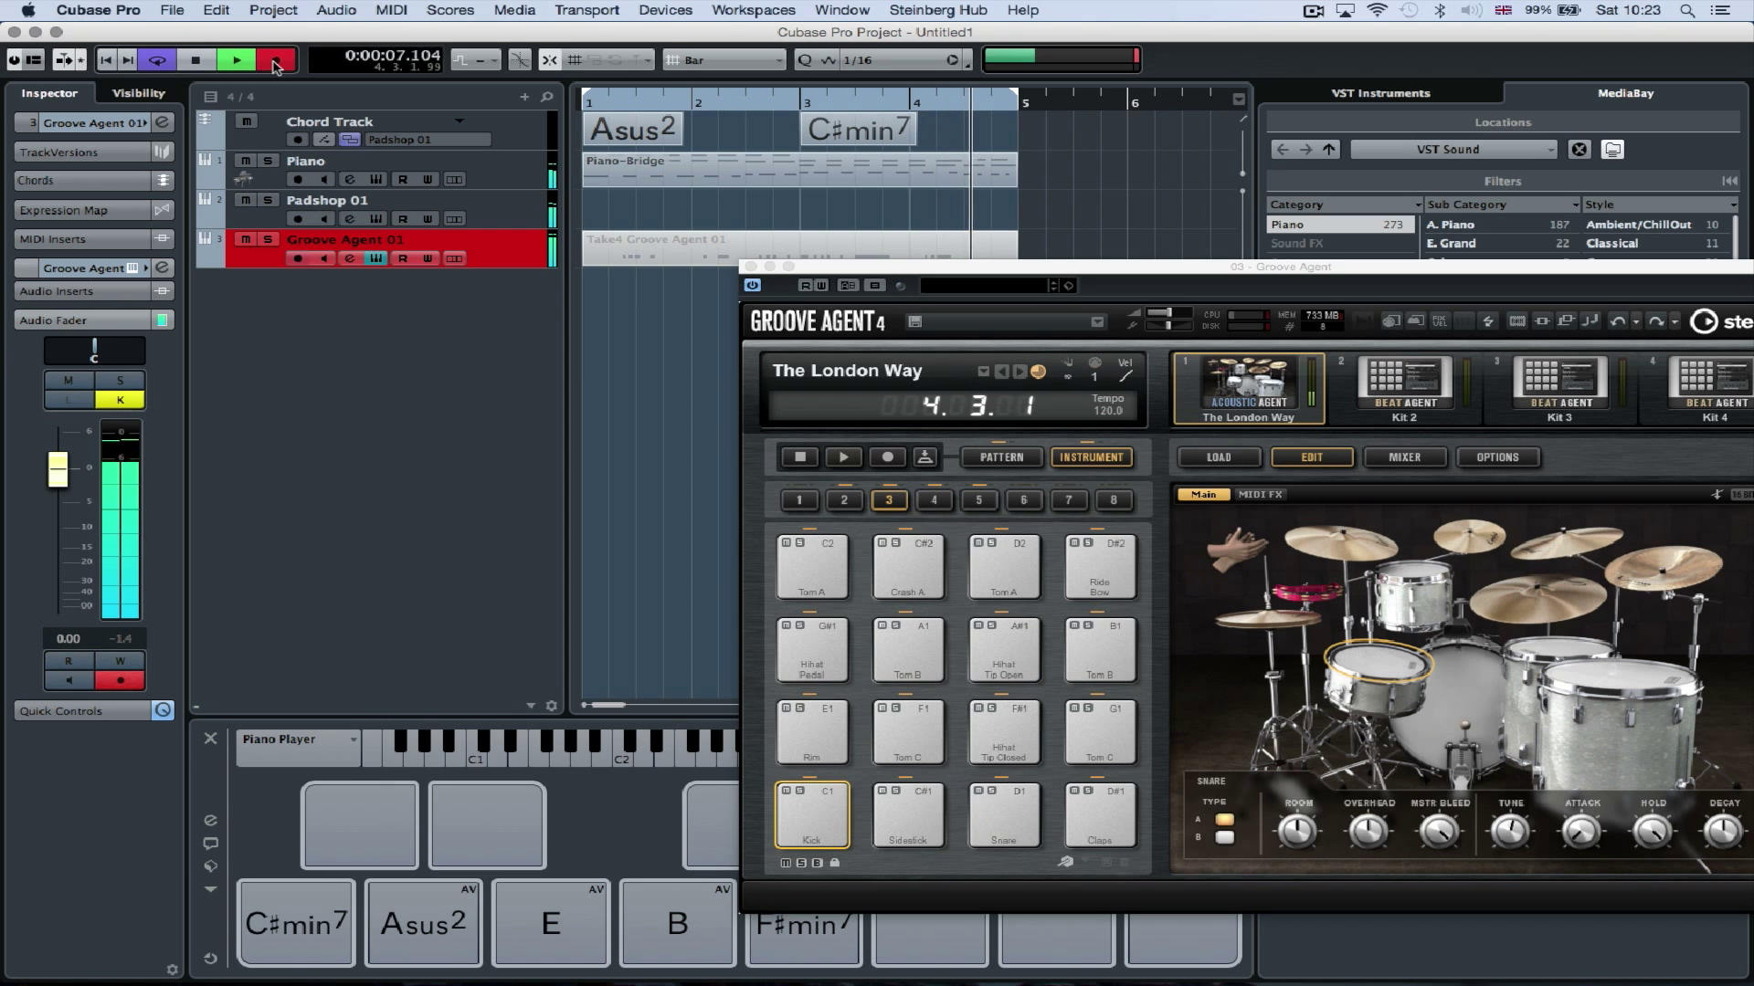
click(274, 62)
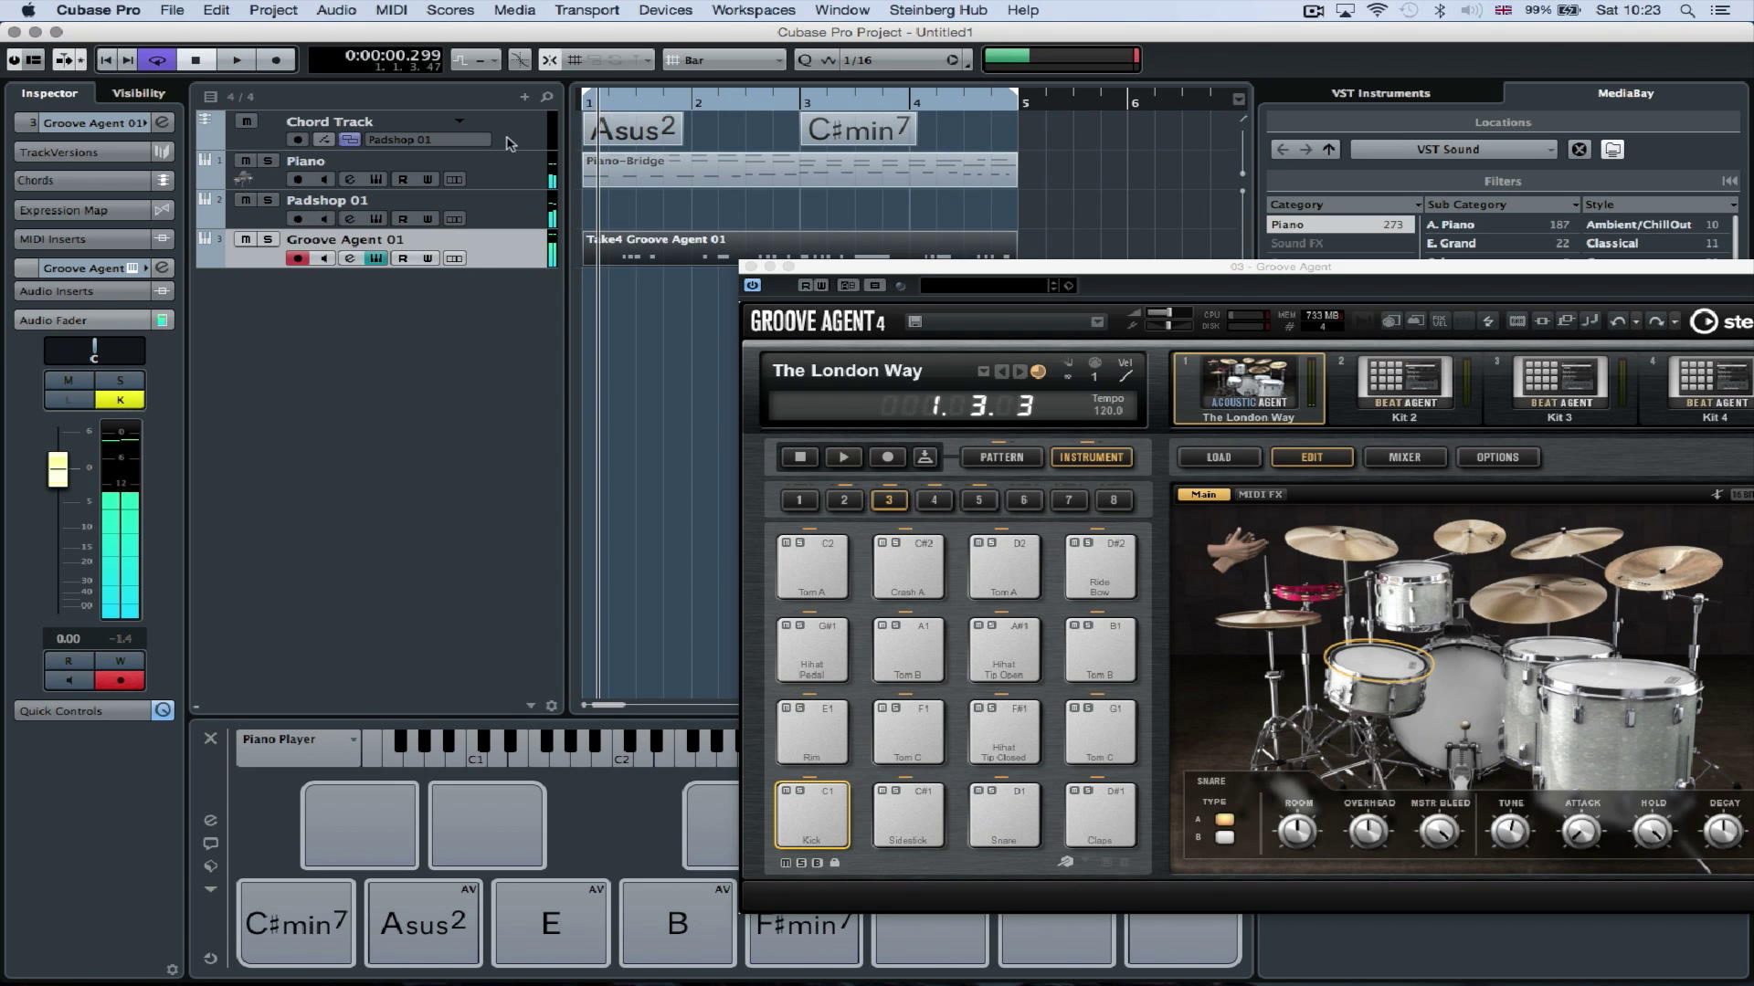
click(750, 268)
Open the drum take in the Key Editor and lower the loudest hits' velocities in bars 1–4
double_click(721, 252)
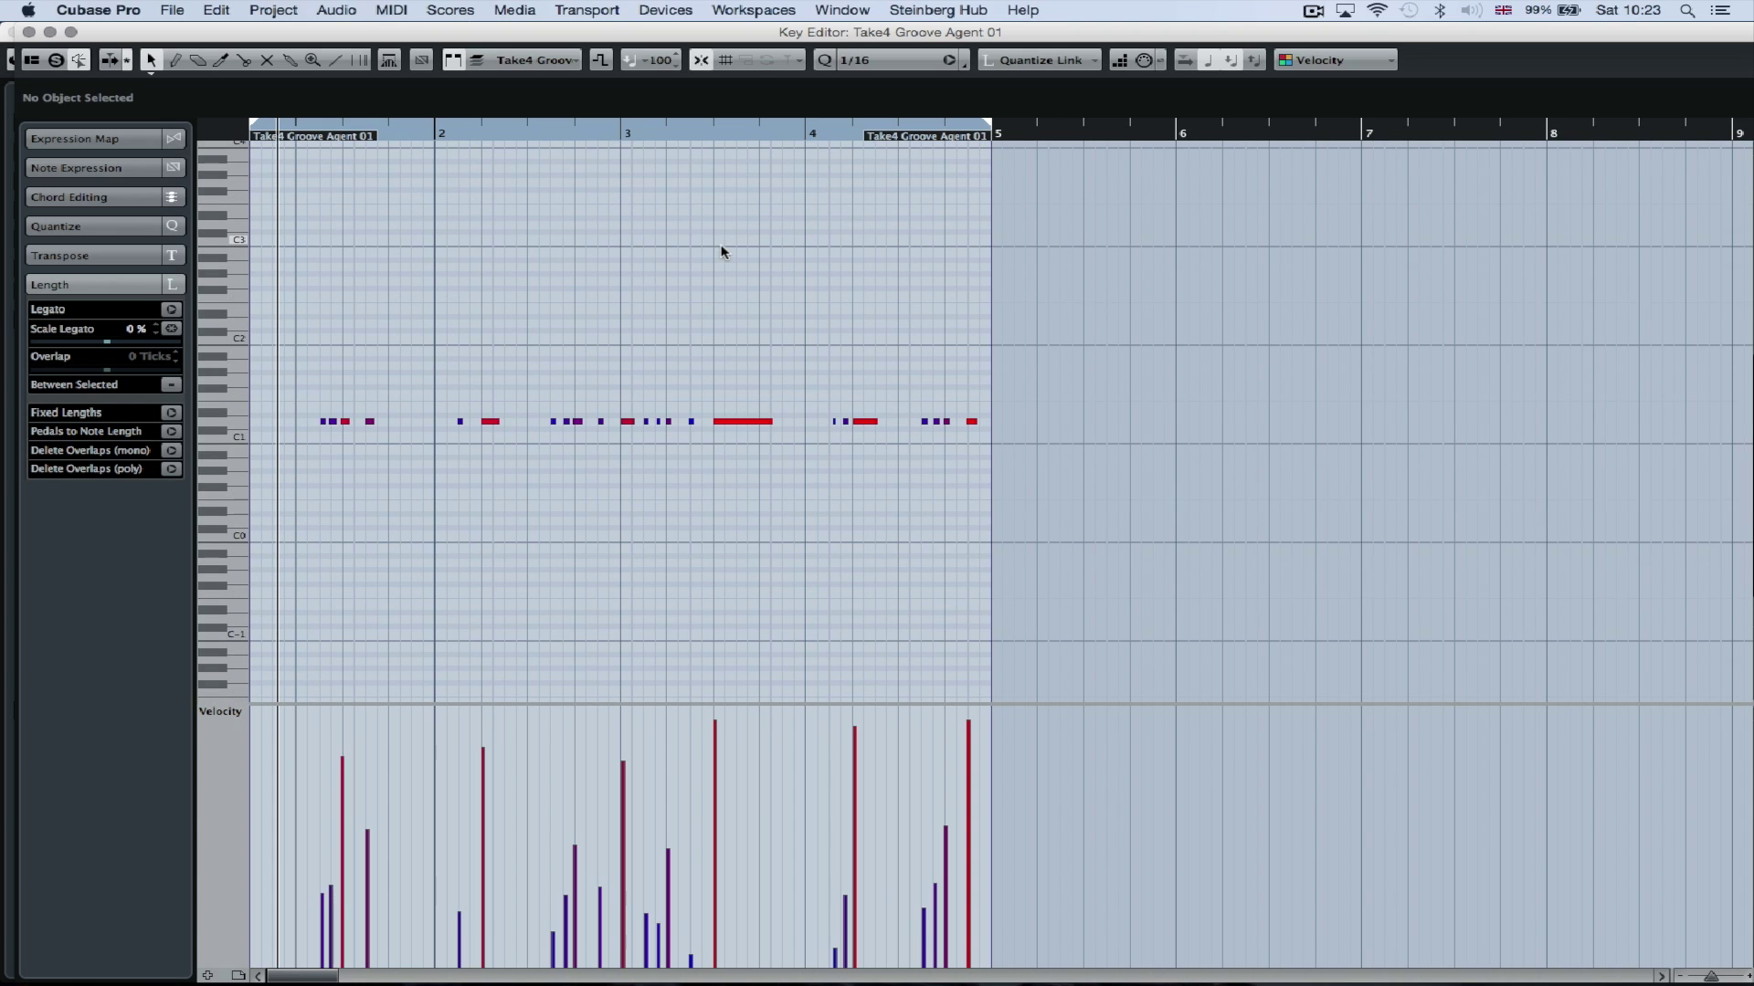
scroll(738, 514, down, 2)
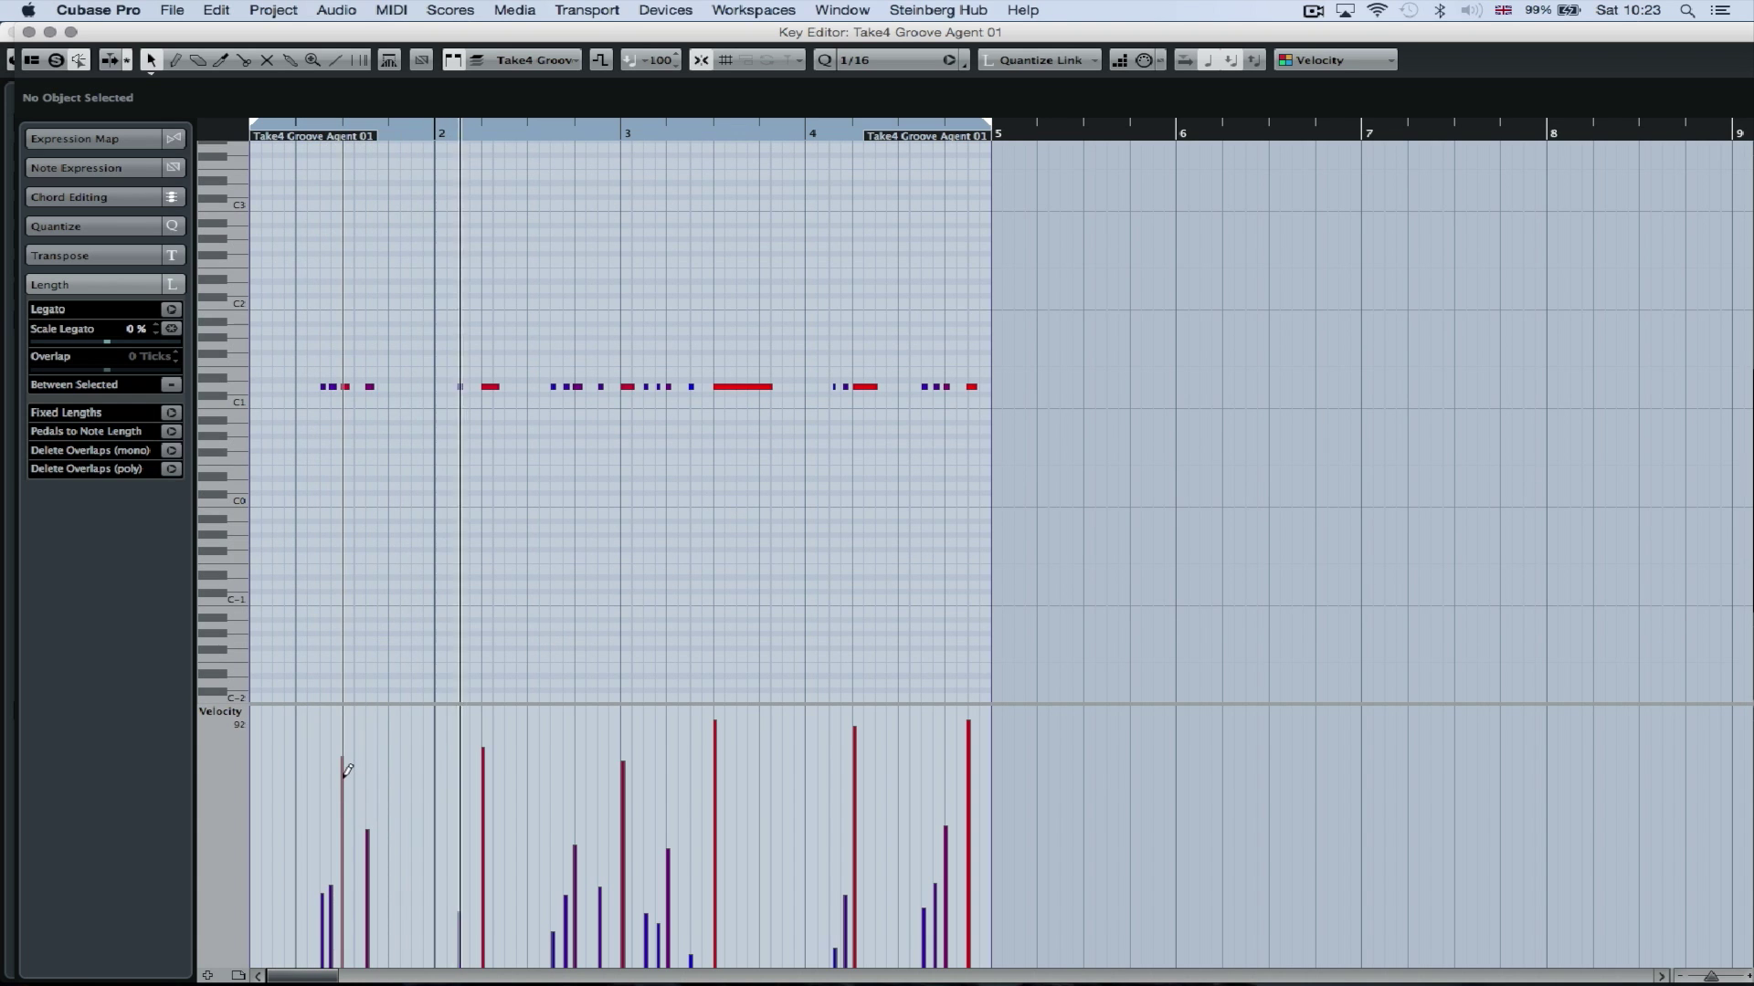
drag(347, 770, 345, 776)
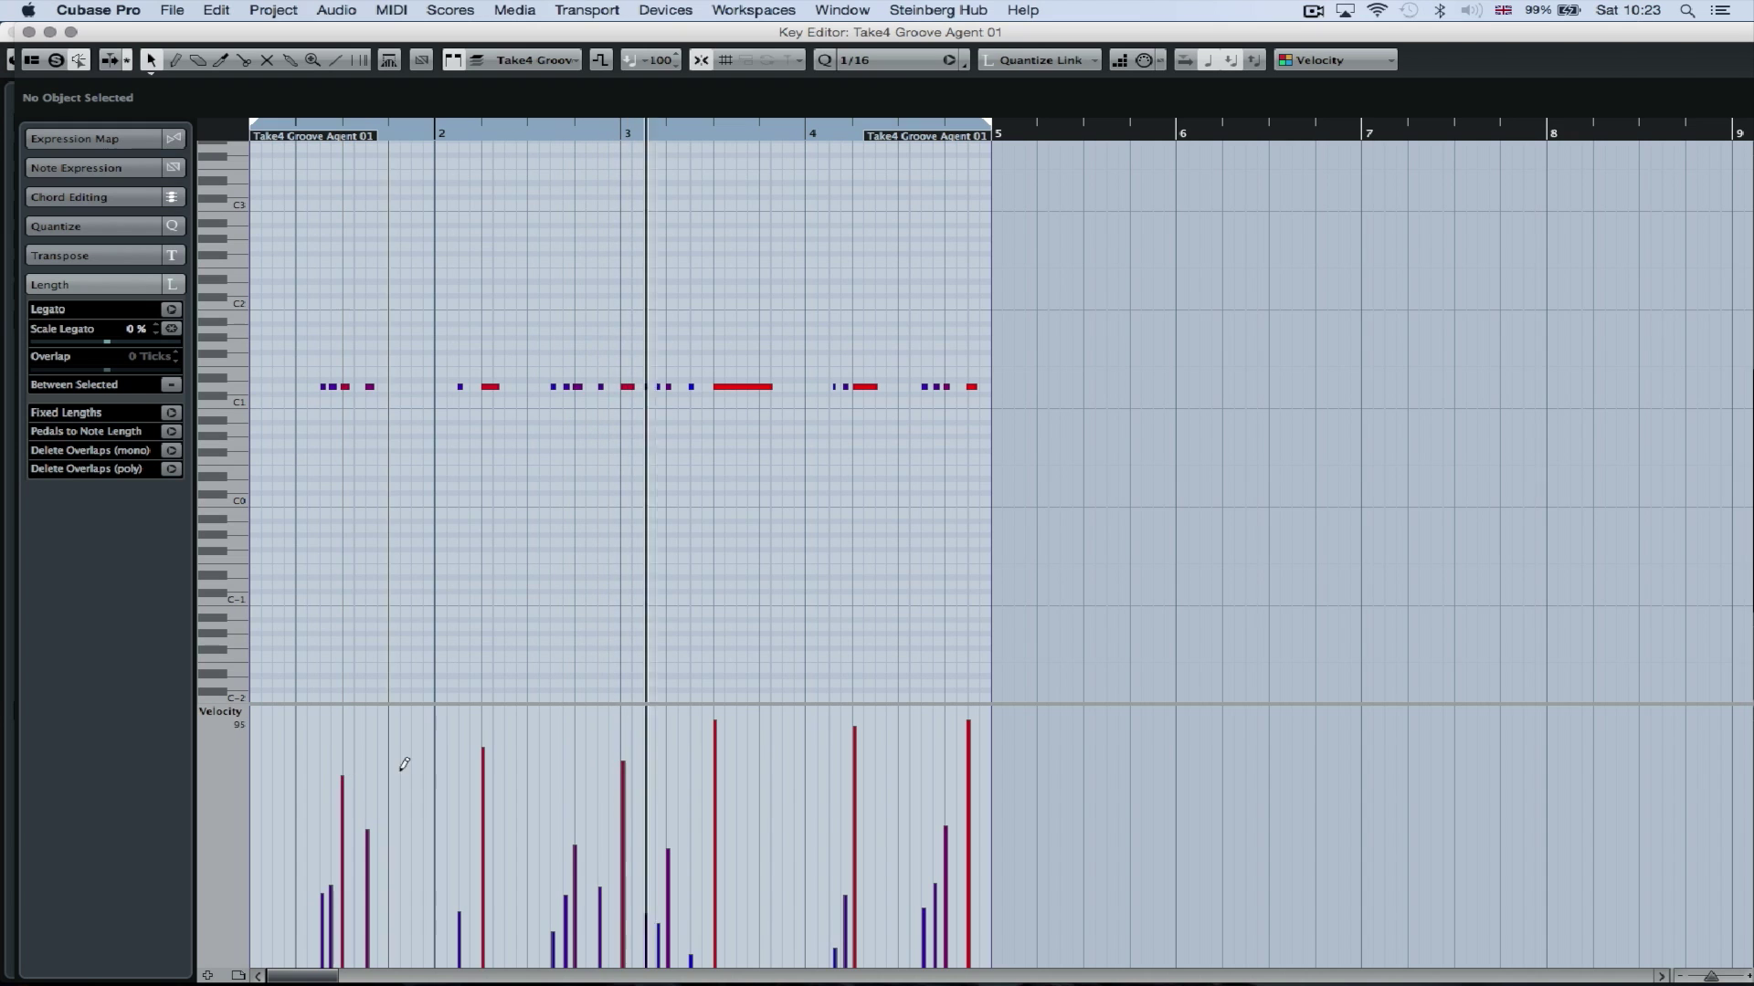
drag(485, 756, 484, 774)
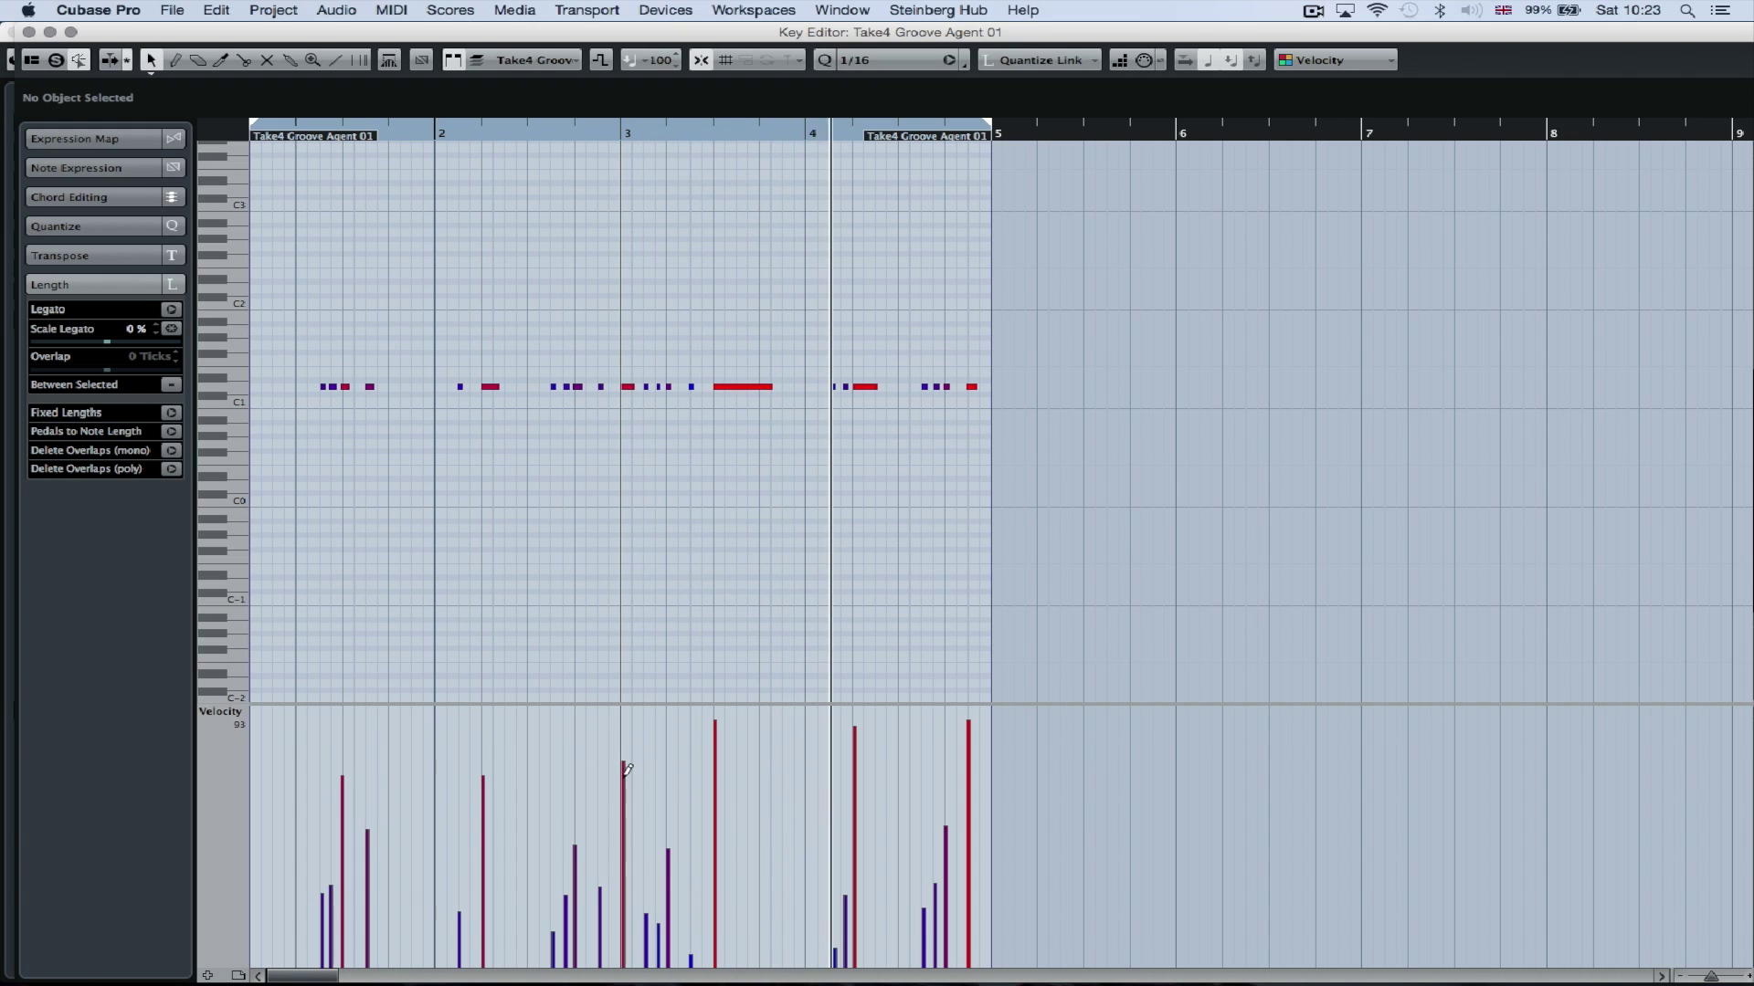
drag(626, 770, 716, 787)
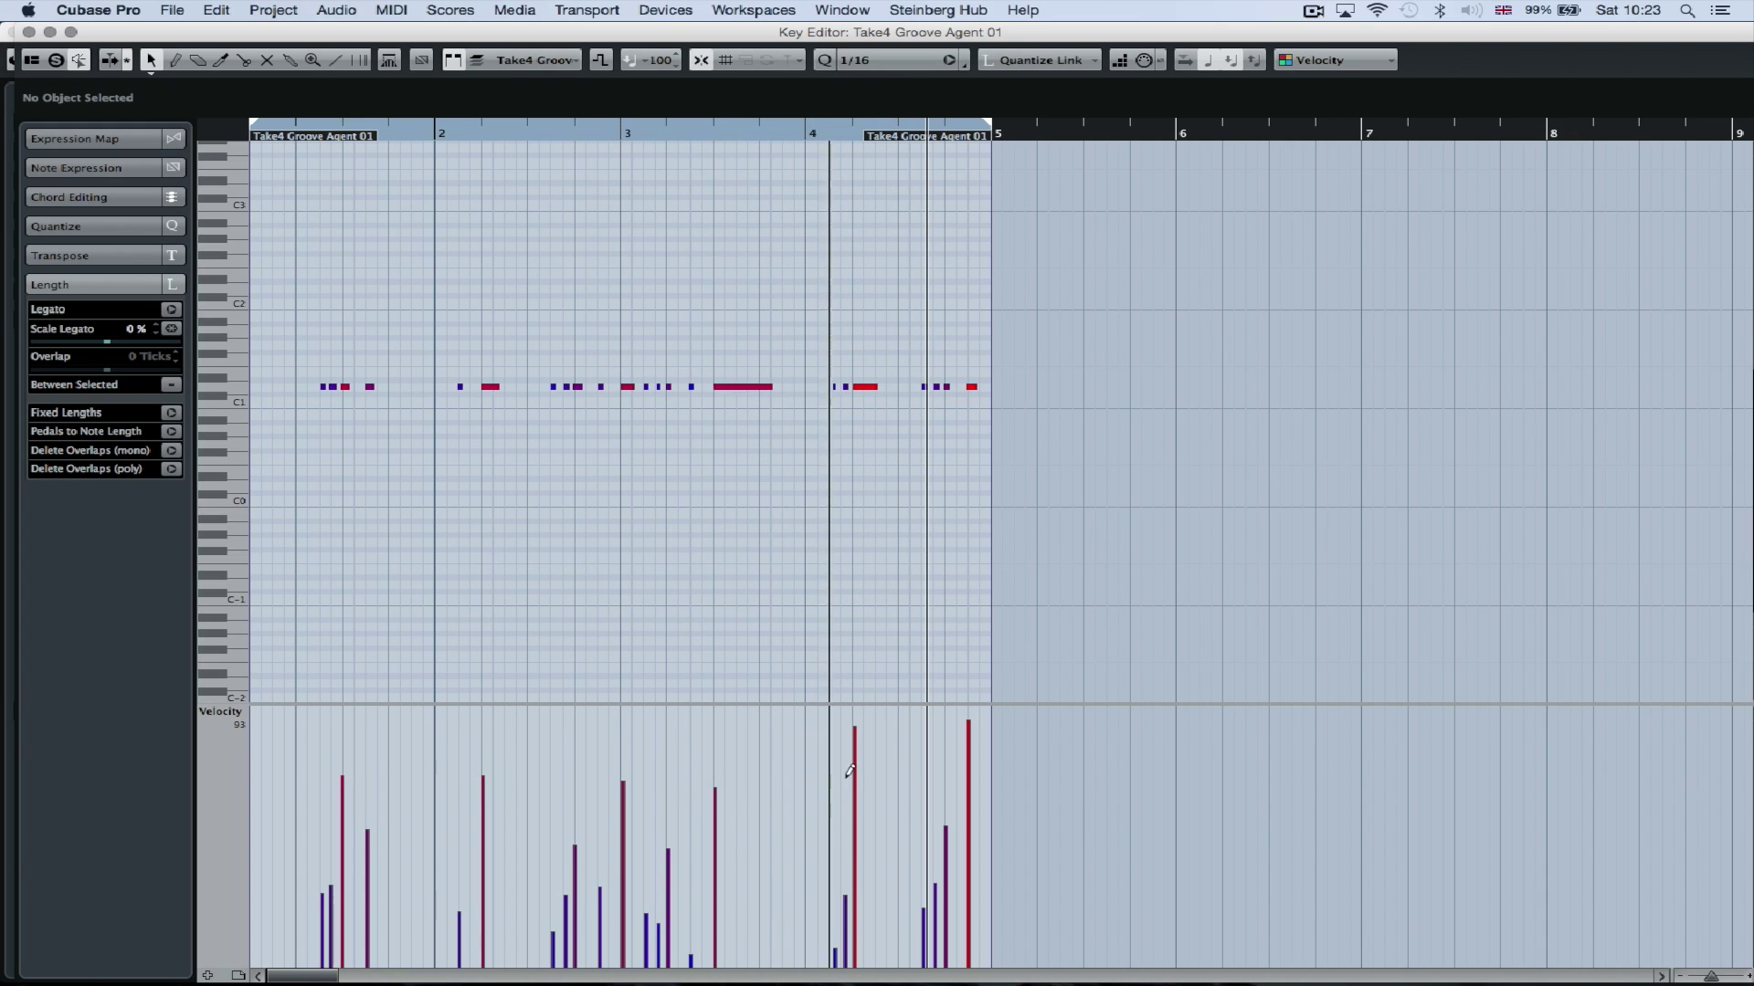
drag(853, 774, 855, 784)
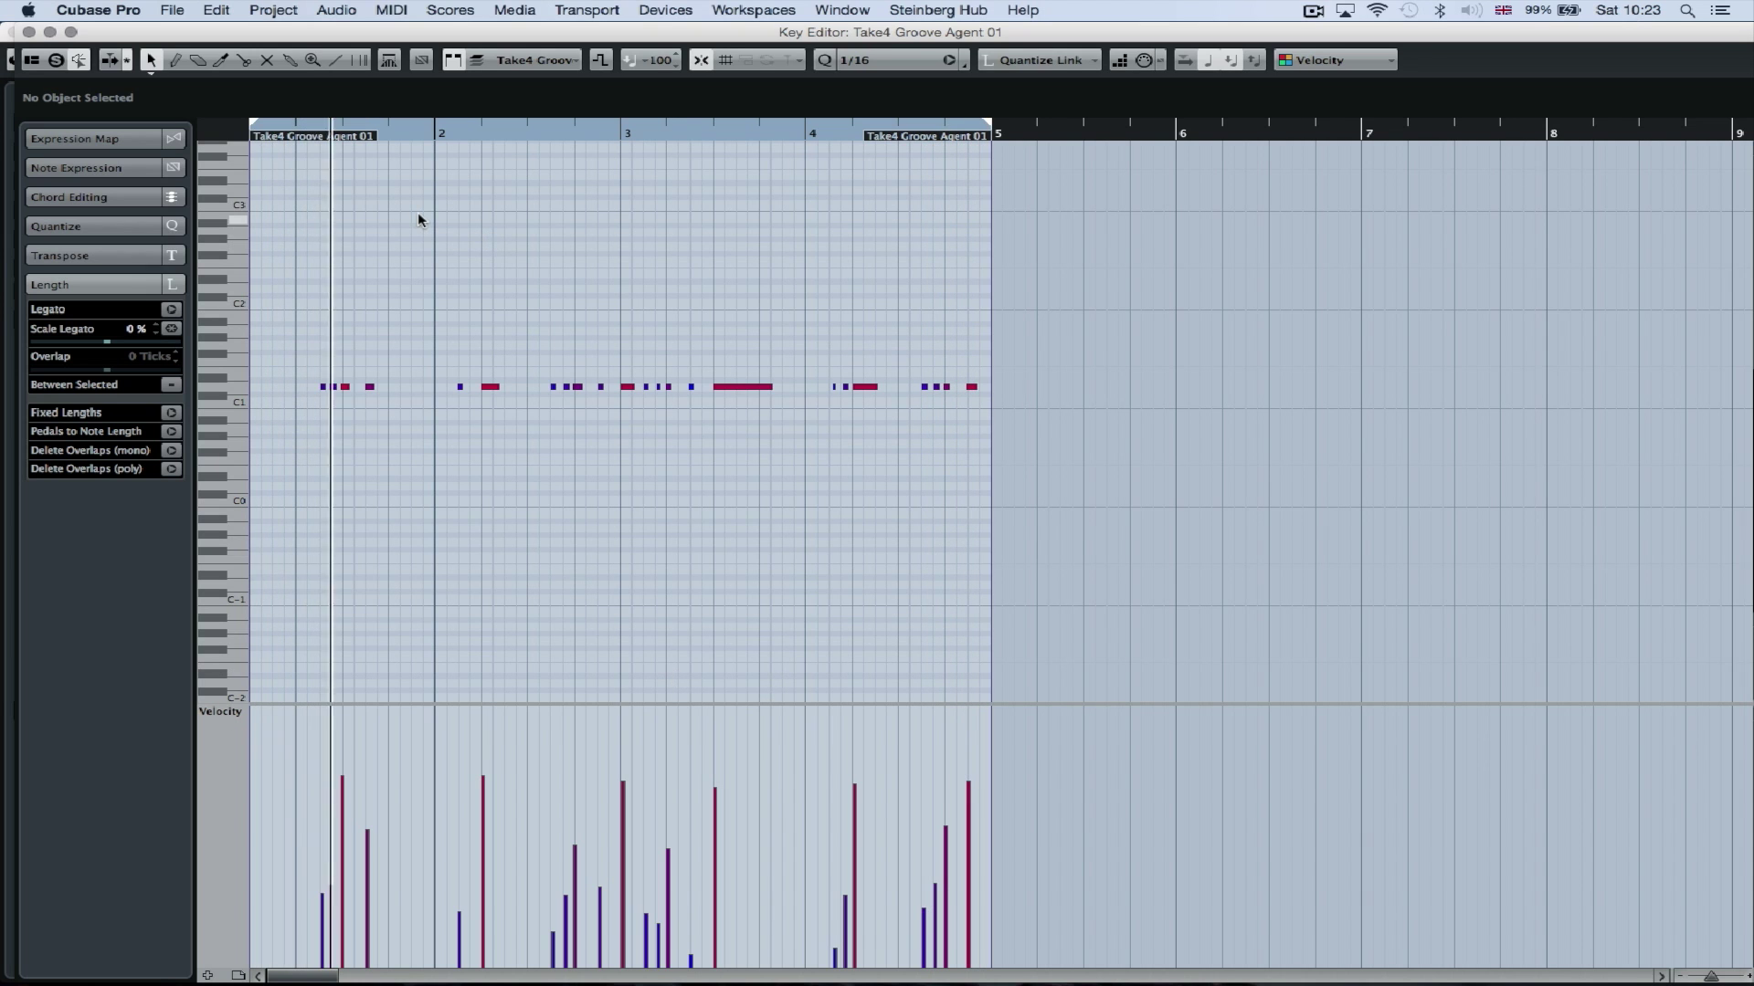
Scale all note velocities up proportionally, first note 36 to 55, and close the Key Editor
key(super+a)
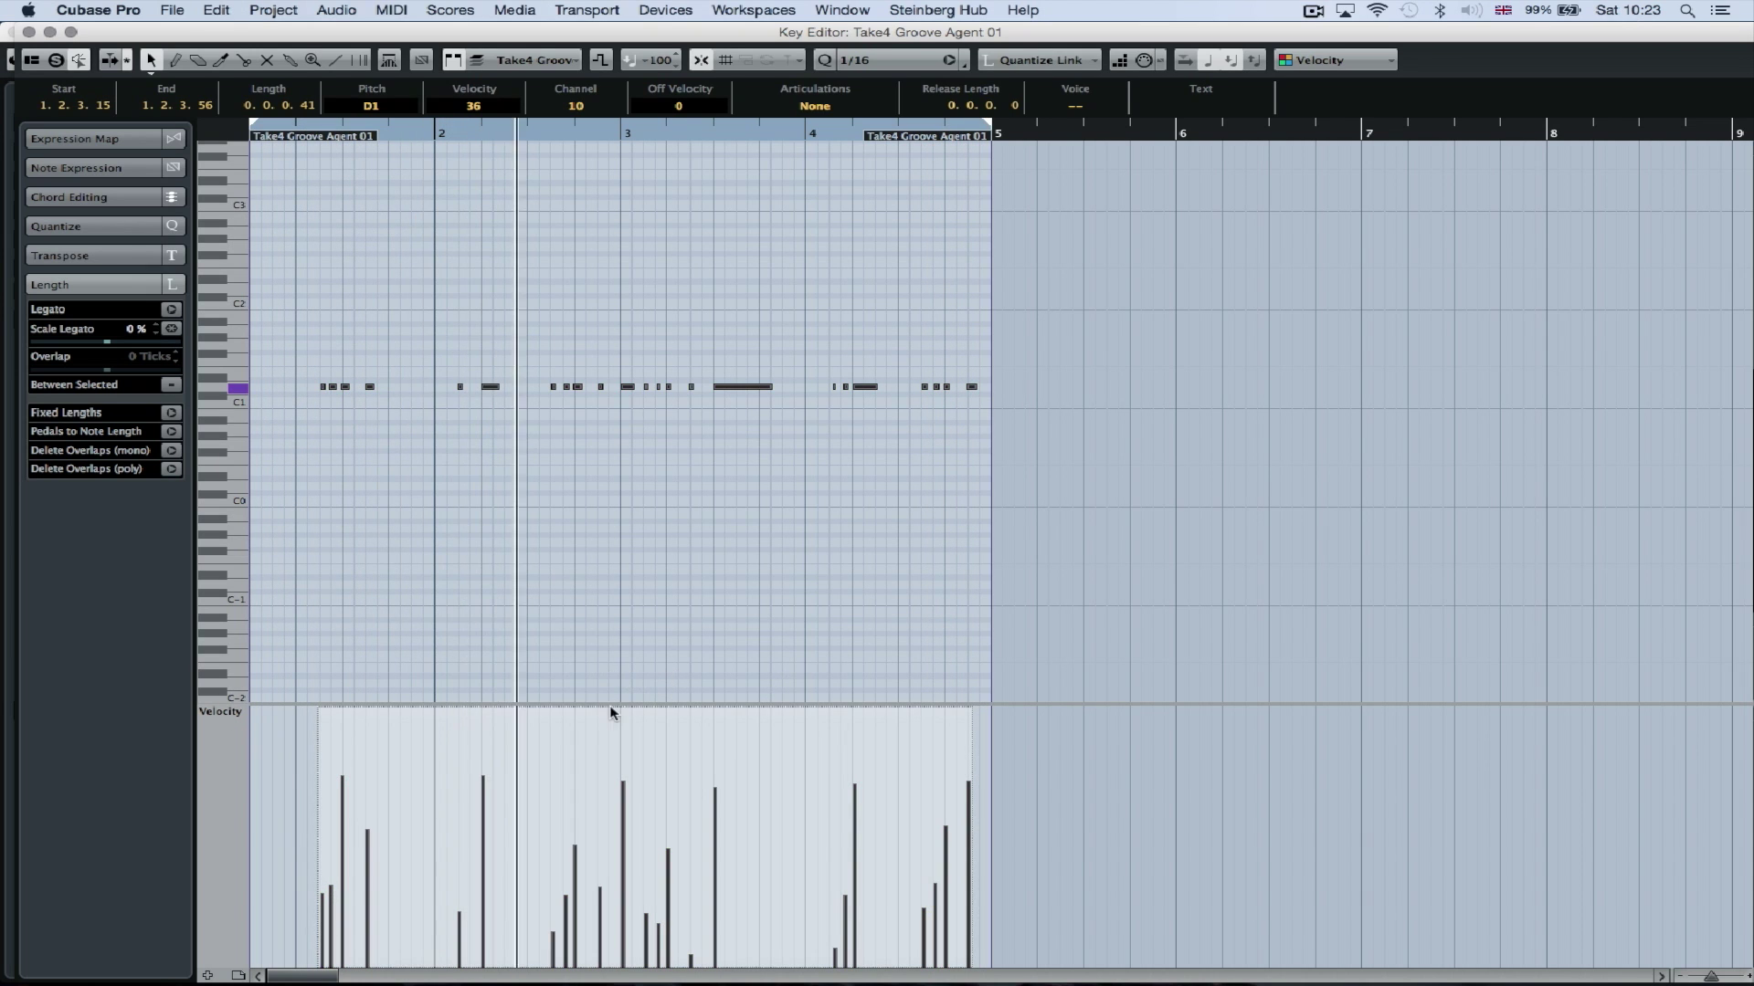
drag(615, 717, 609, 697)
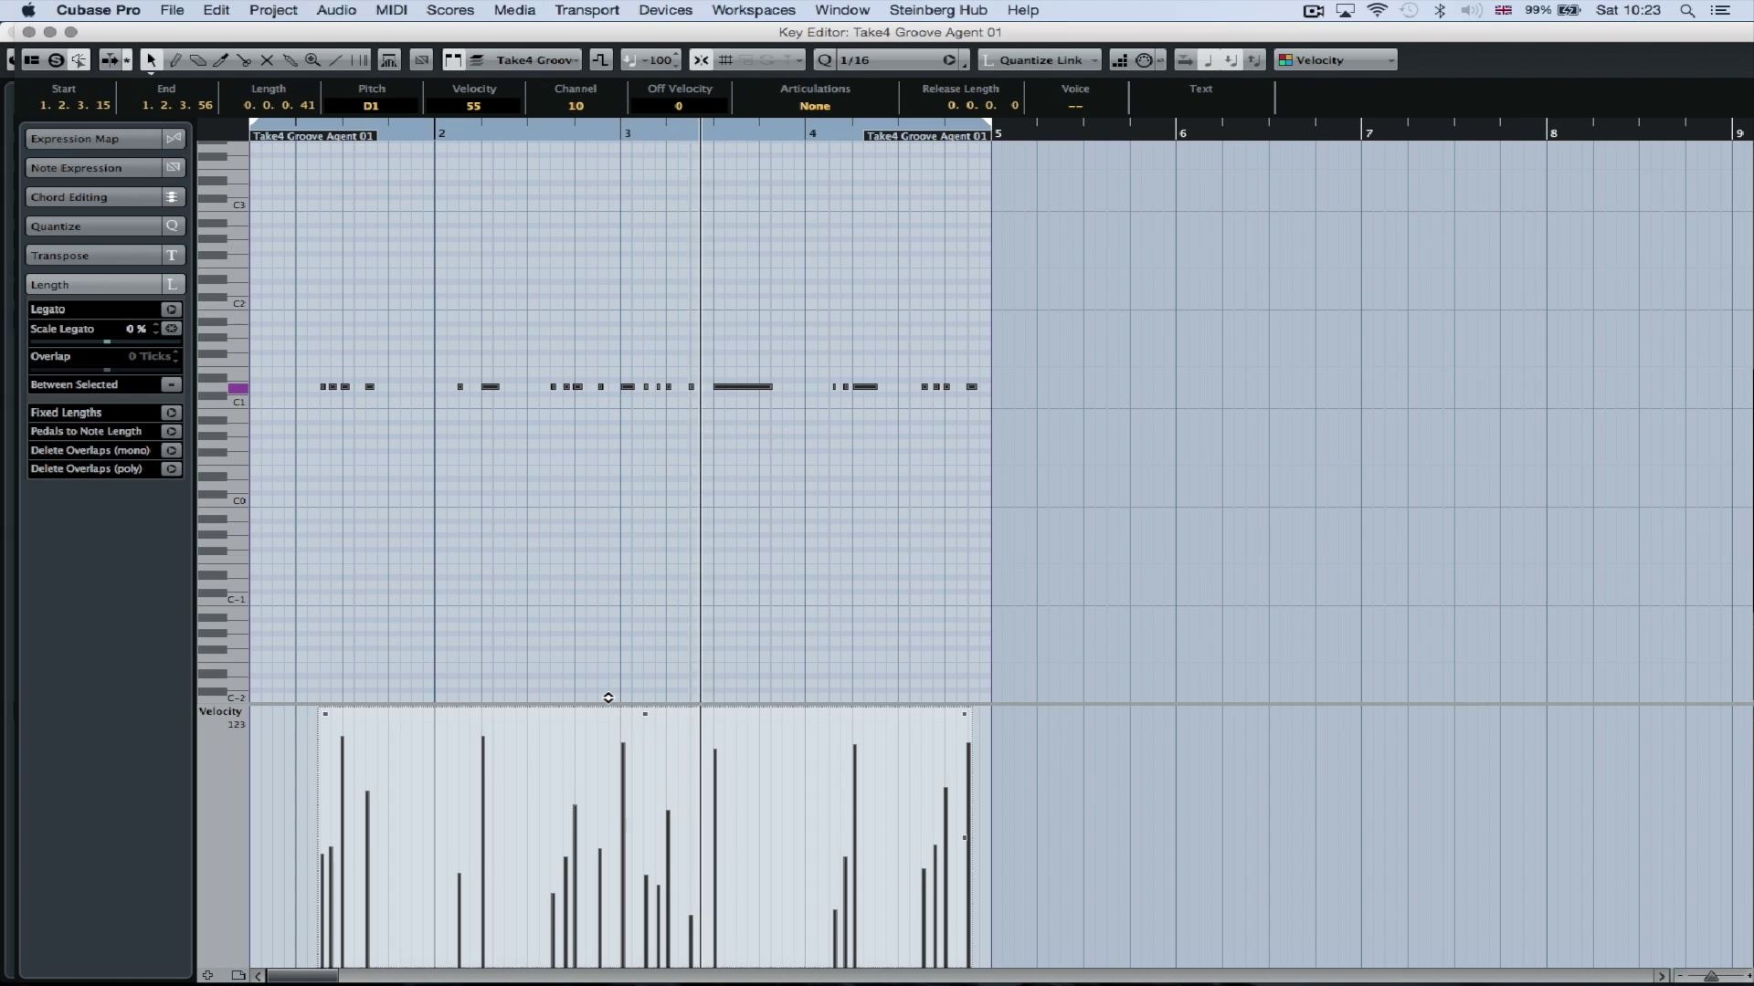
key(super+w)
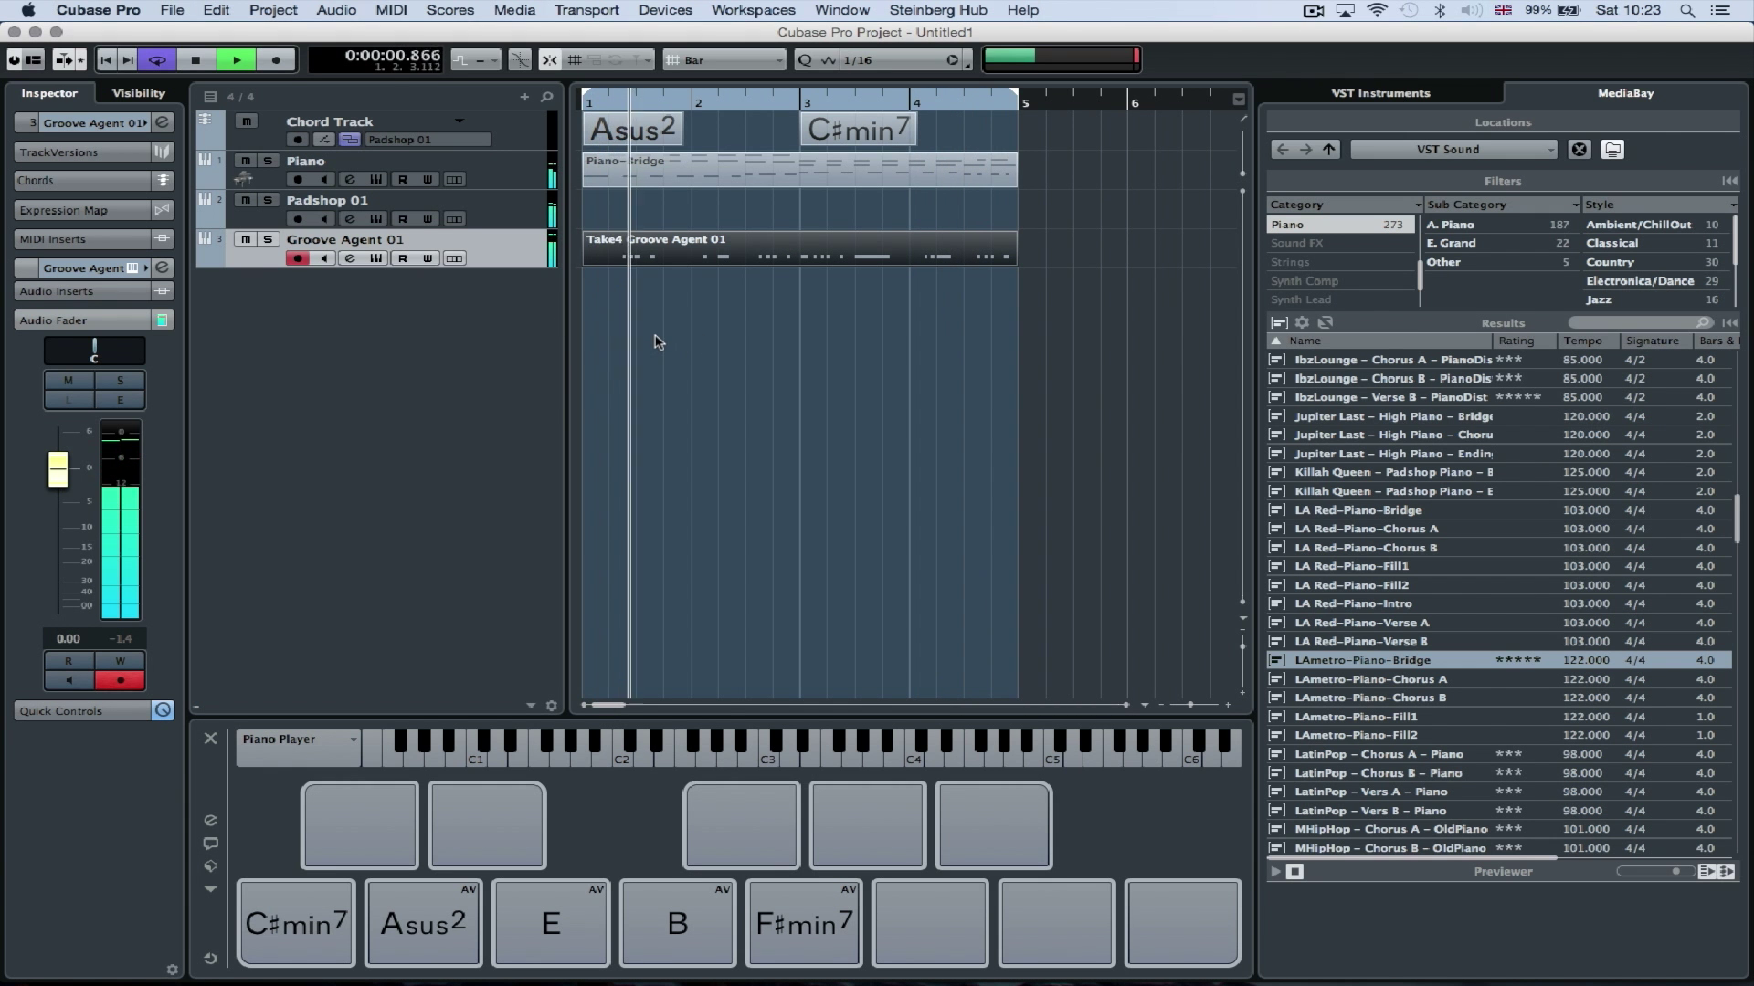
Reopen Groove Agent 4, lower the drum track to -1.78 dB, and show the kit's Edit page
click(133, 268)
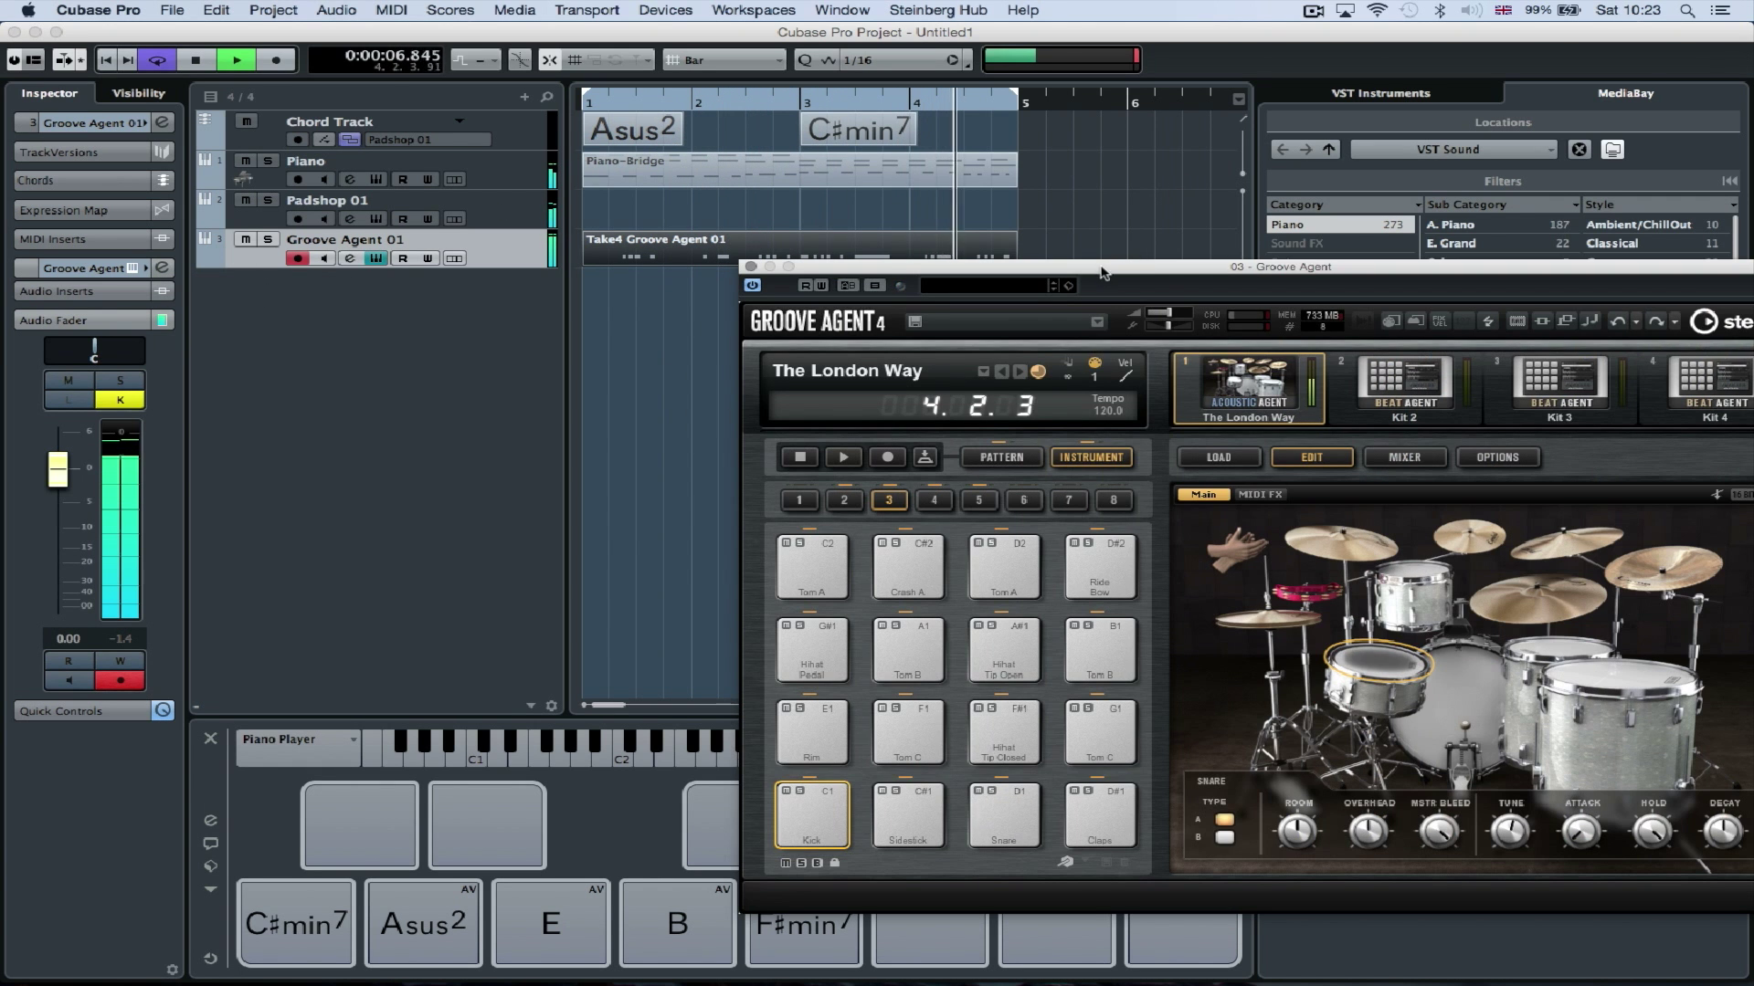
drag(1102, 250, 649, 32)
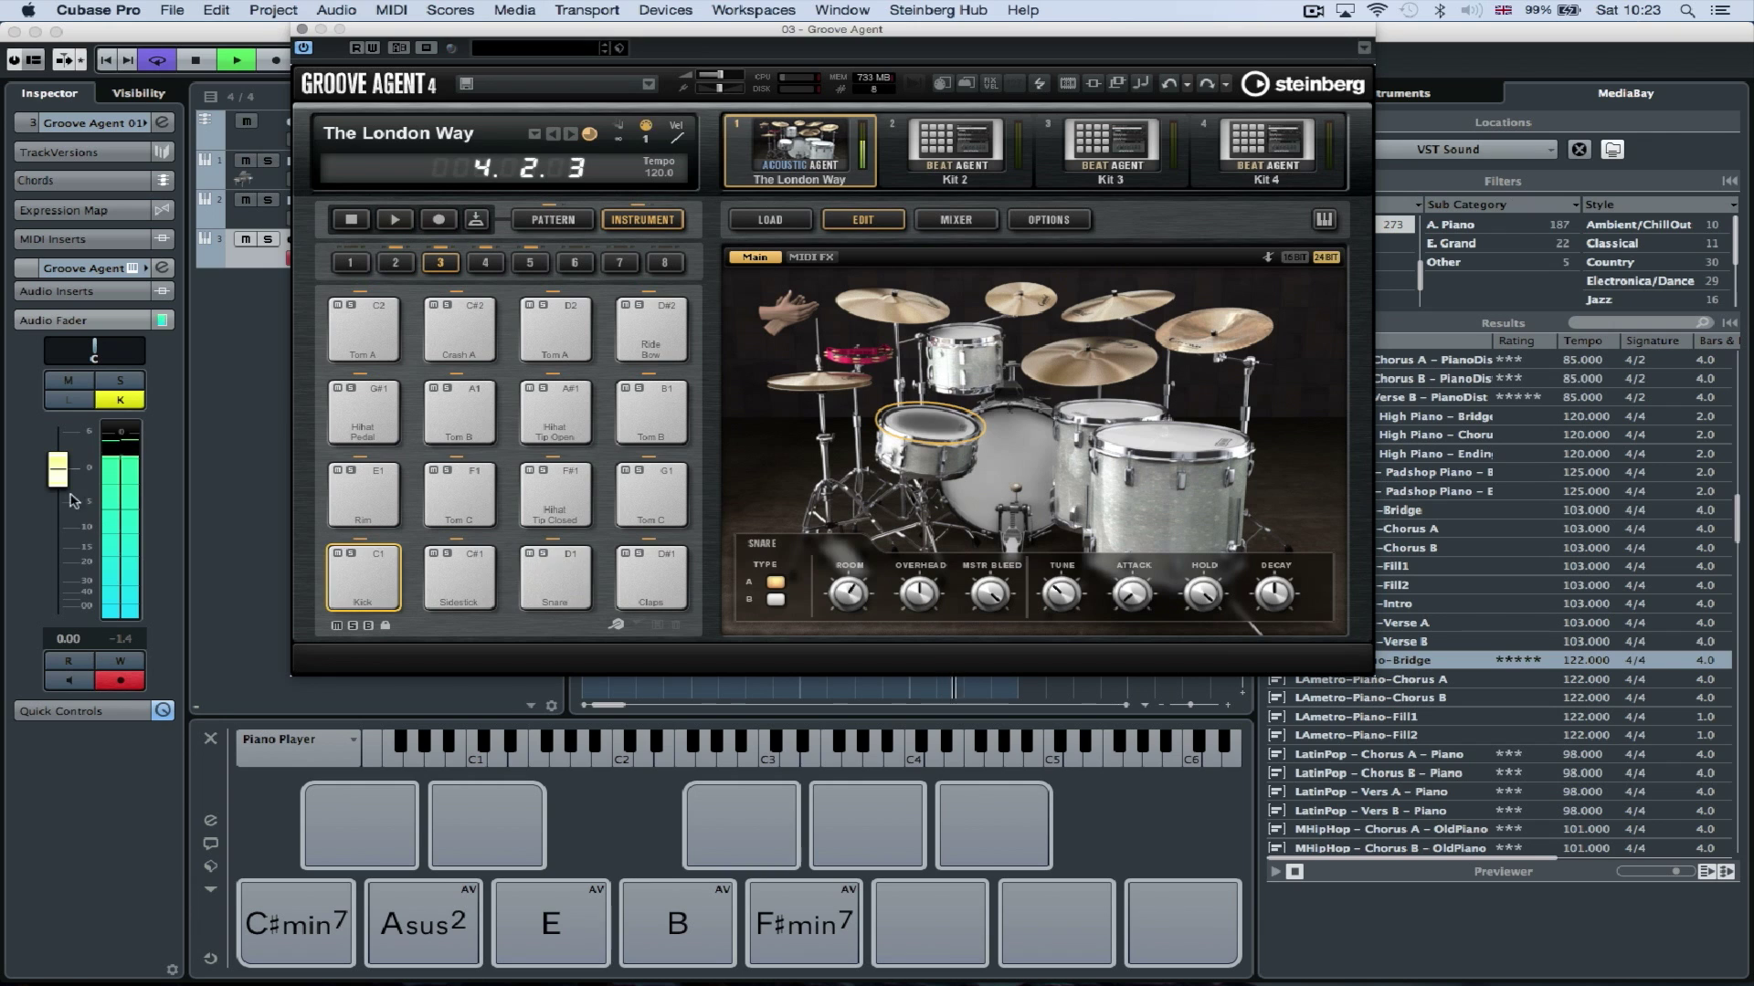
drag(57, 475, 58, 497)
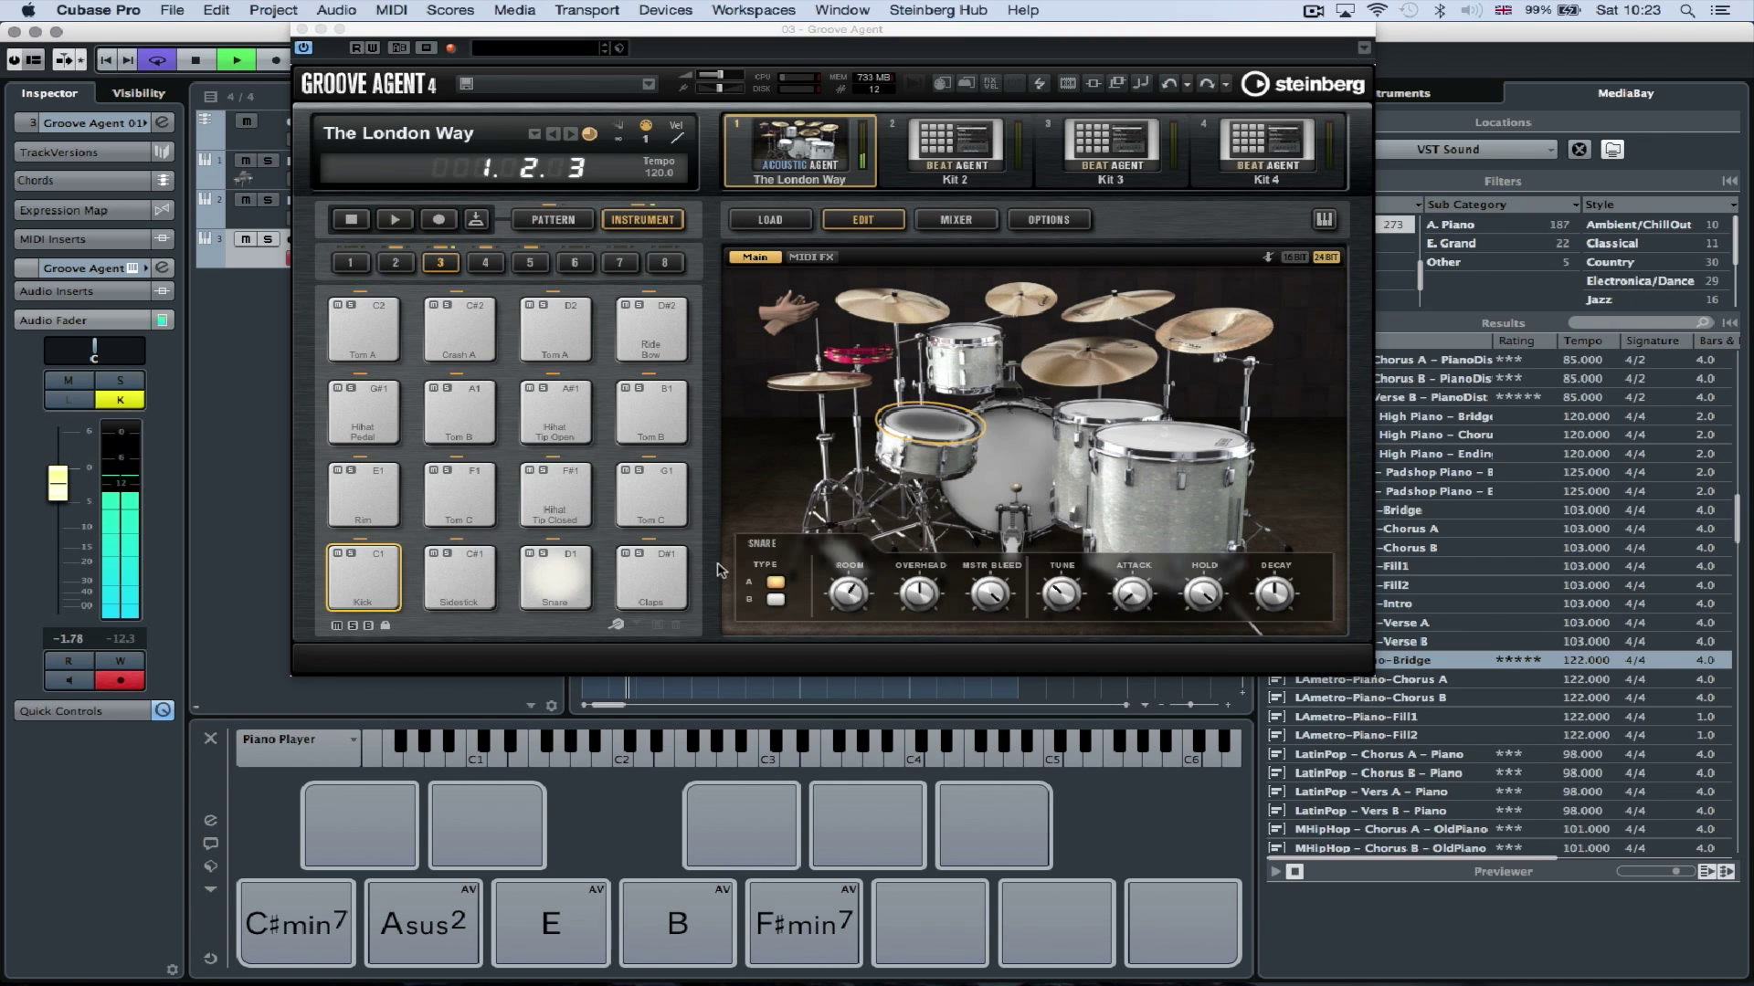
click(1055, 594)
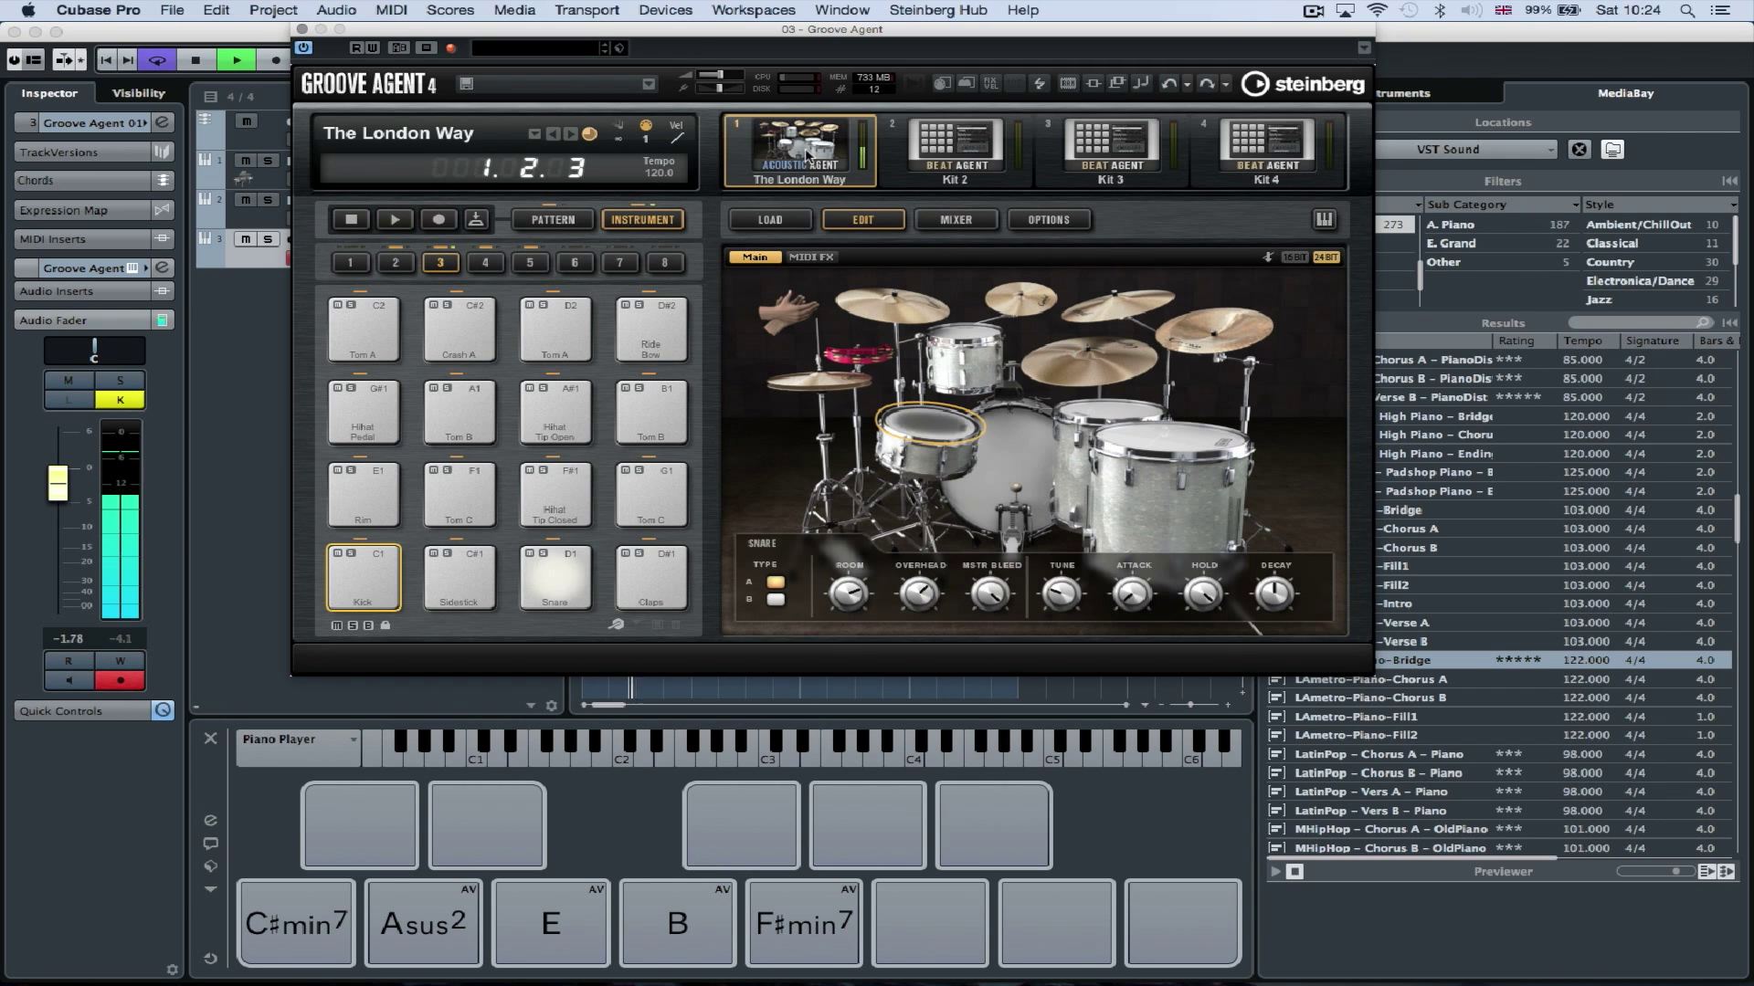
Browse Groove Agent's mixer: aux channels, individual drums, and the KICK/SN/HH group
click(959, 220)
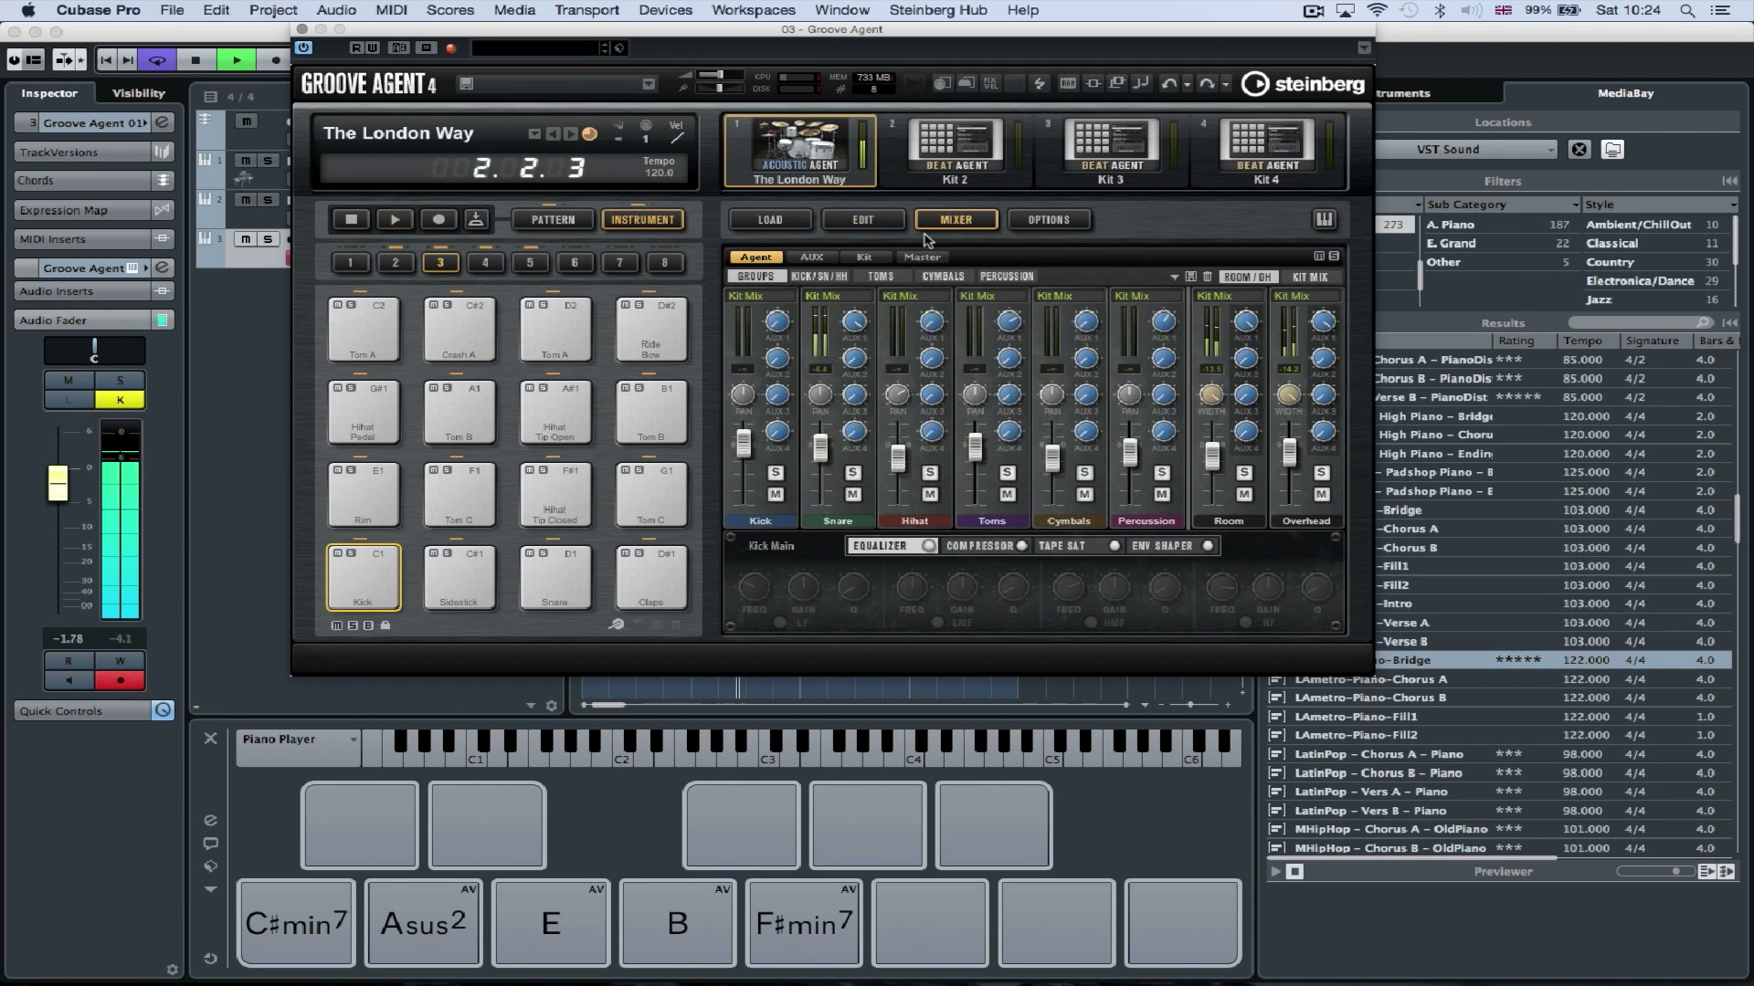
click(810, 258)
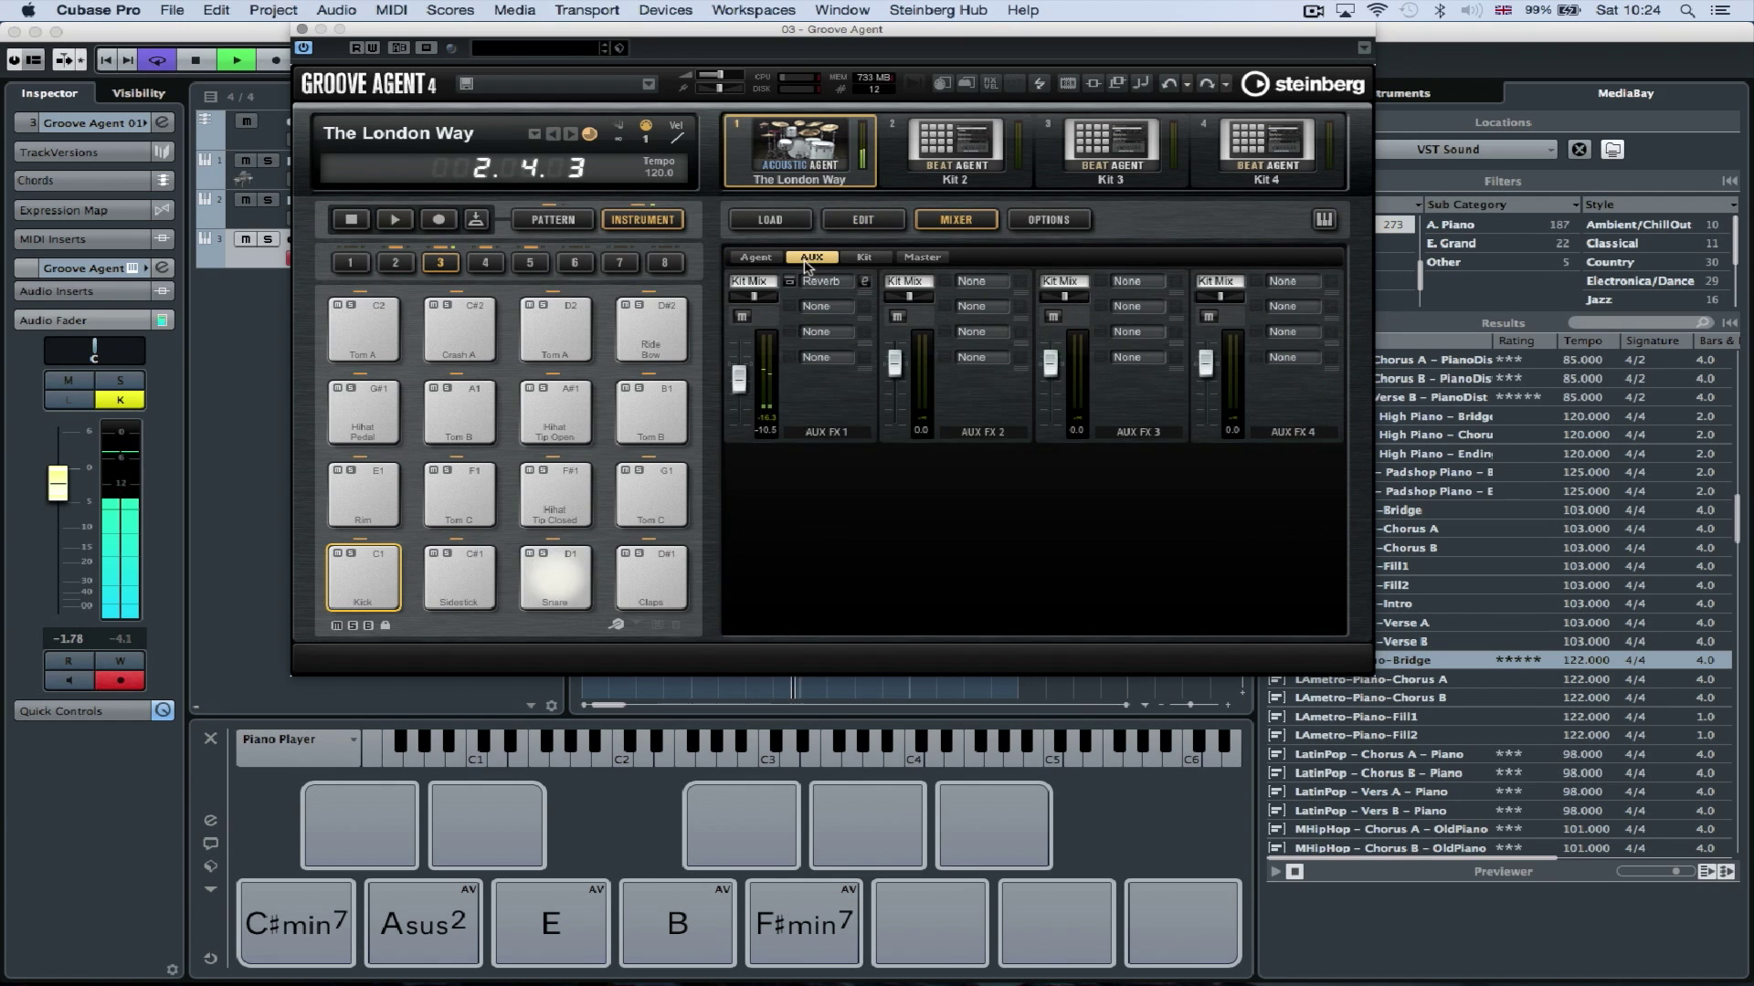
click(758, 258)
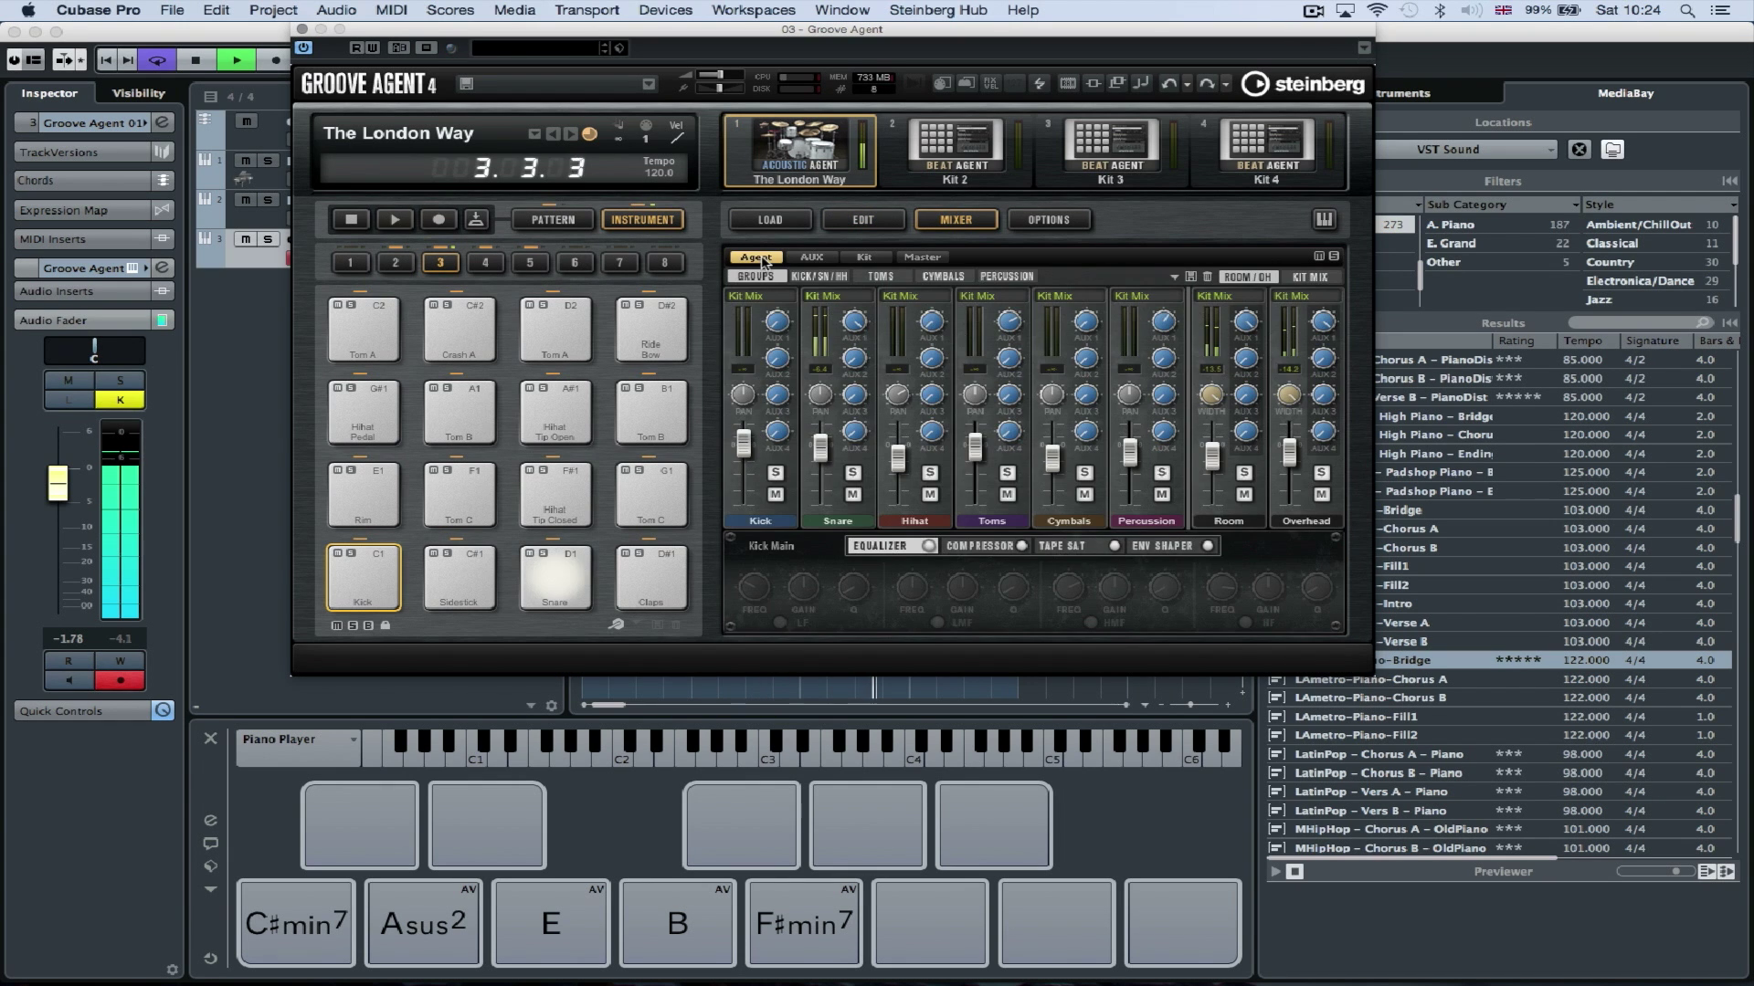
click(819, 275)
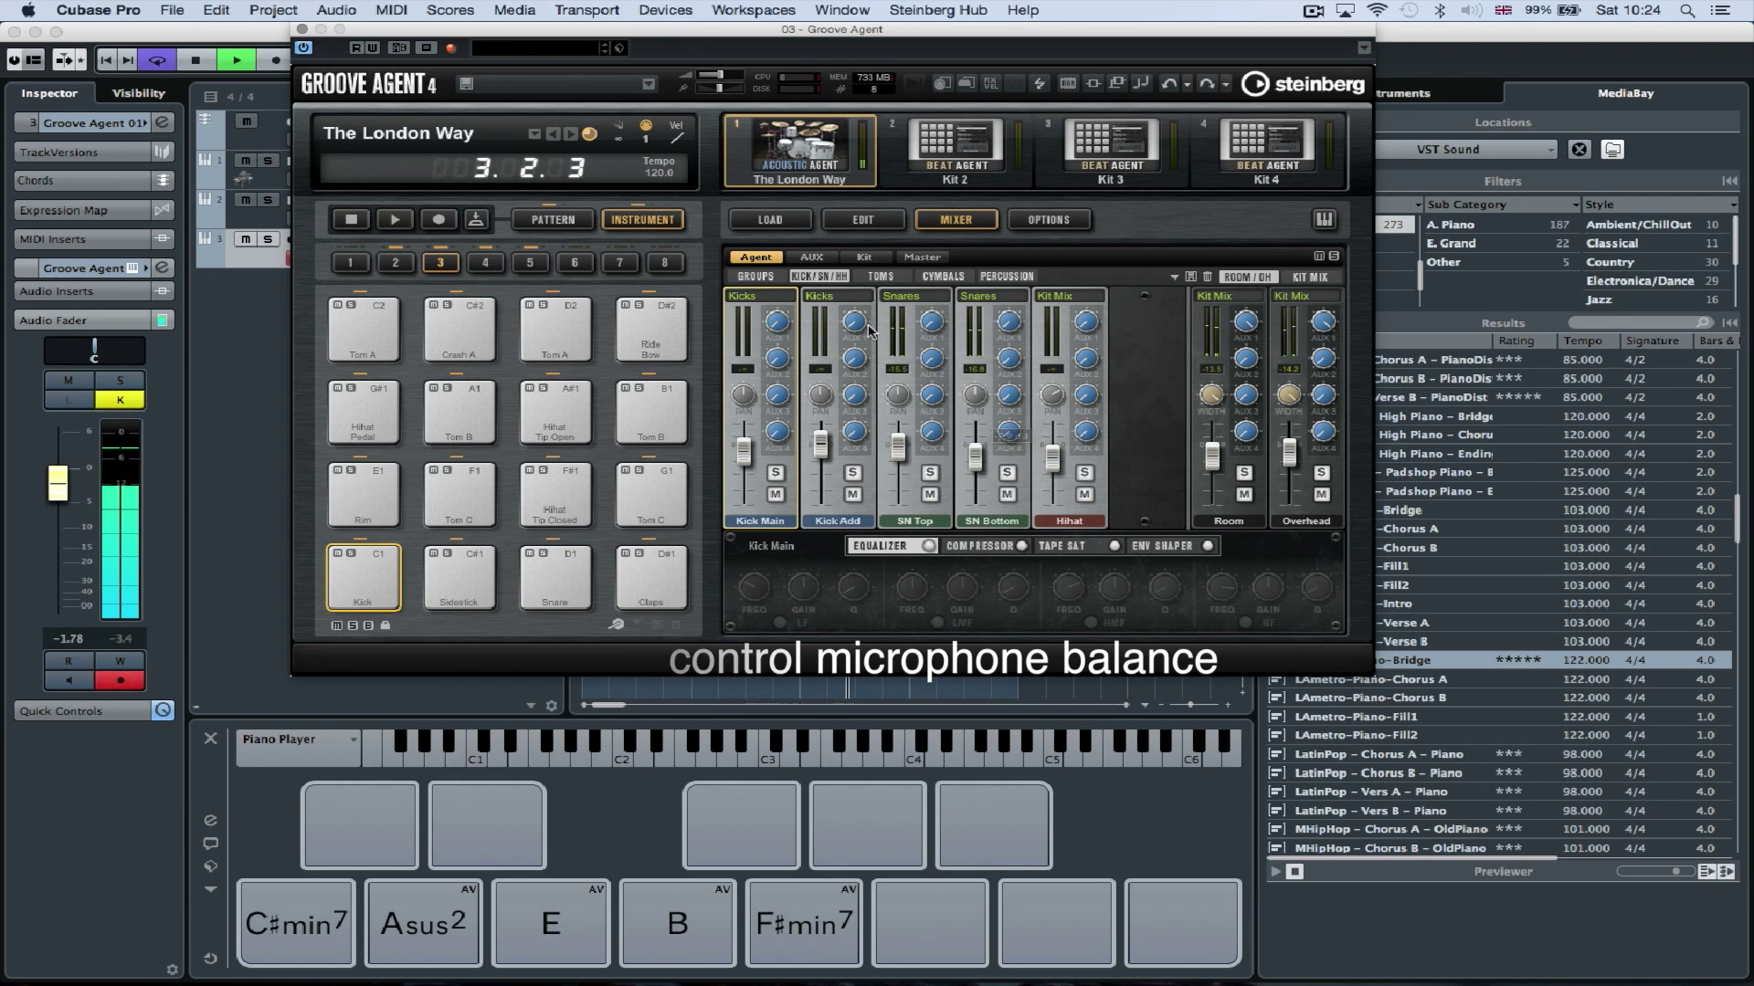
click(811, 257)
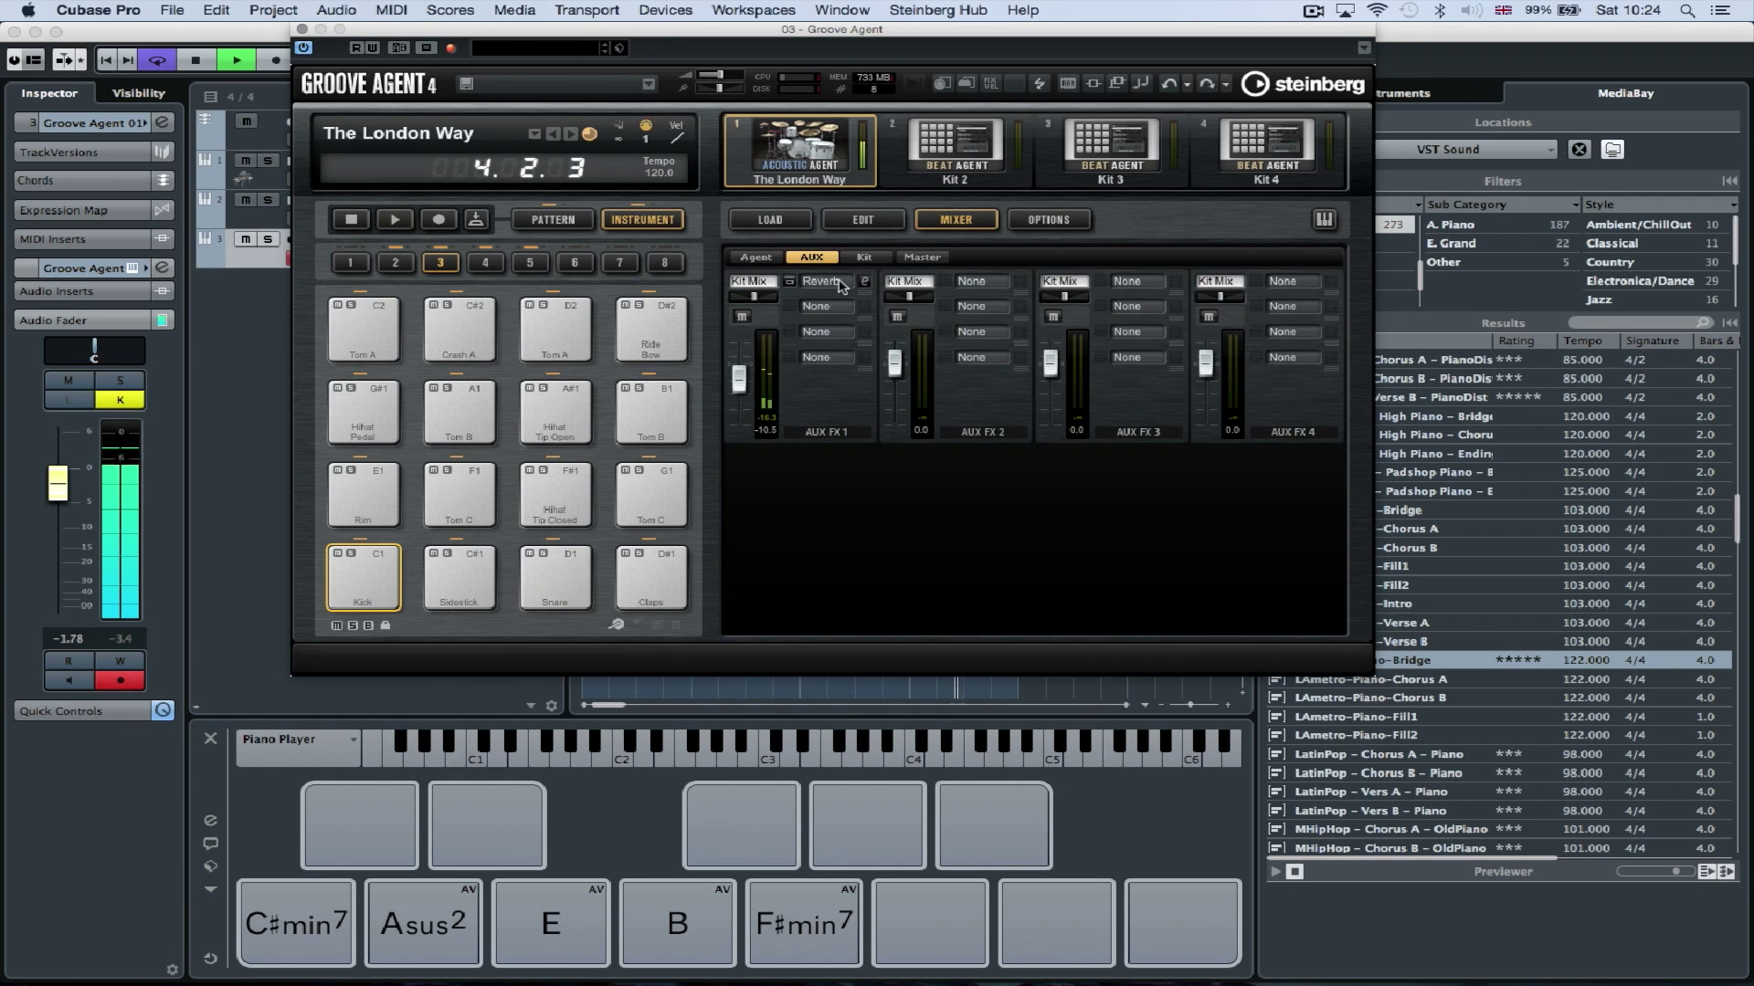
Check the AUX 1 Reverb's early reflections, keep Chamber, then view the kit-level inserts
click(866, 282)
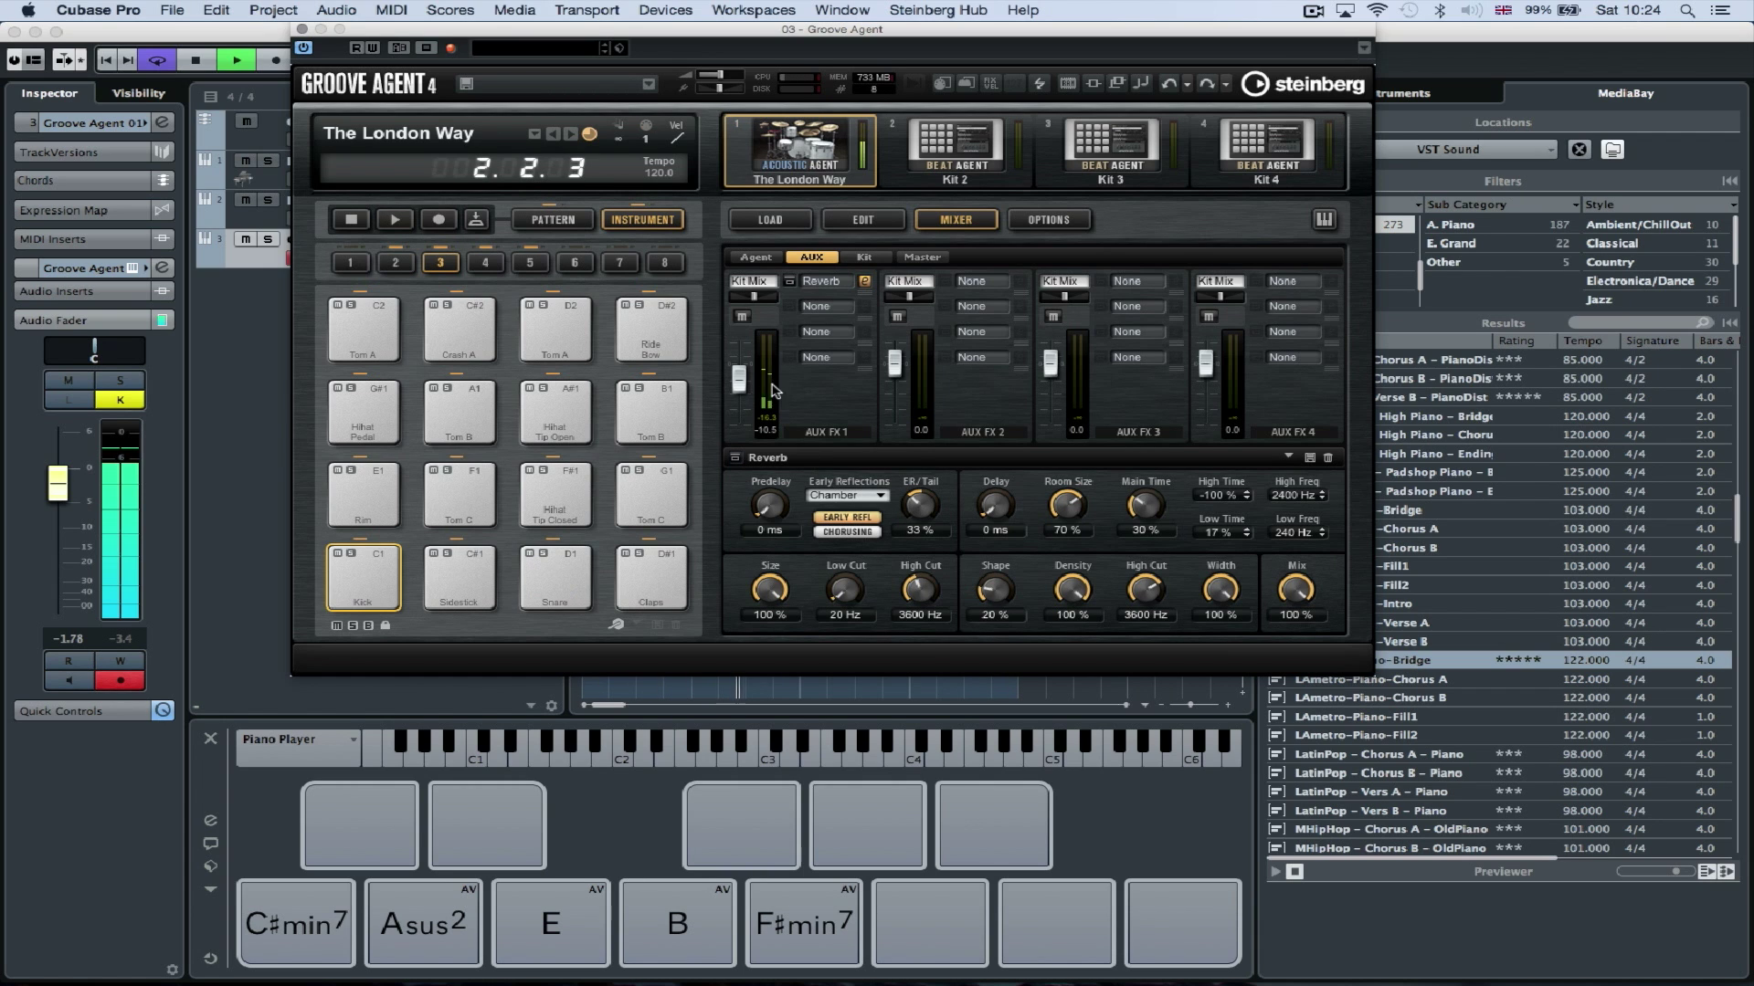
click(837, 495)
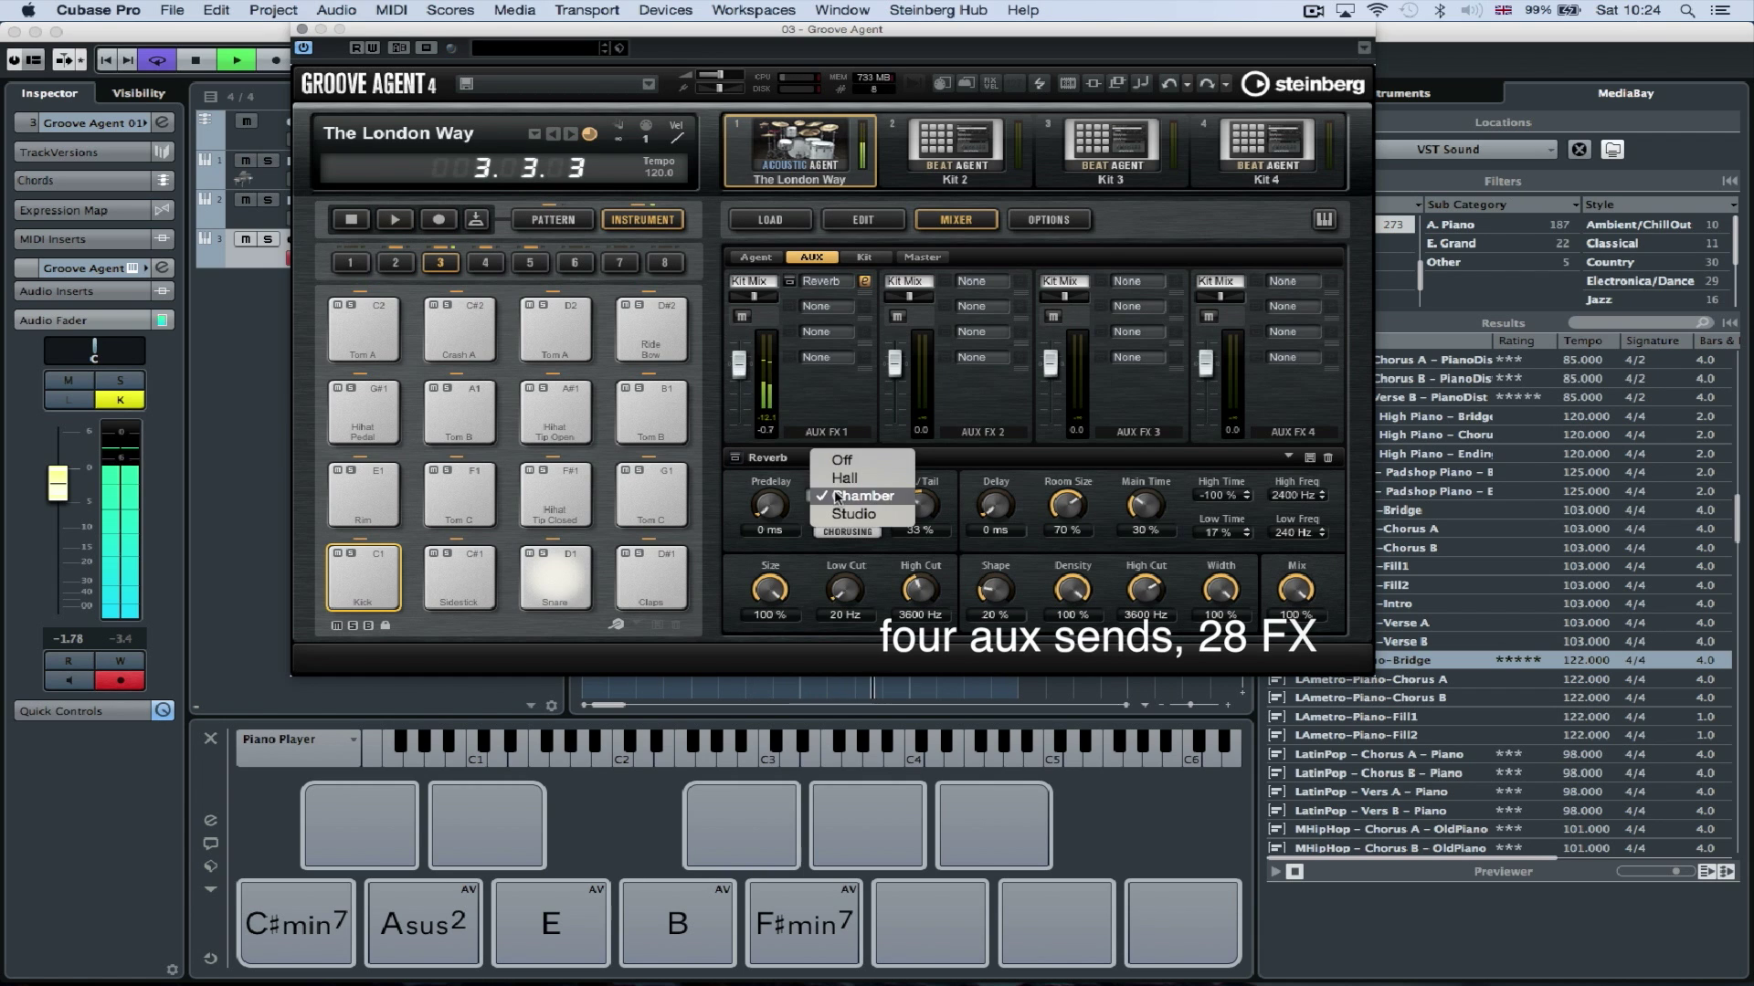
click(821, 407)
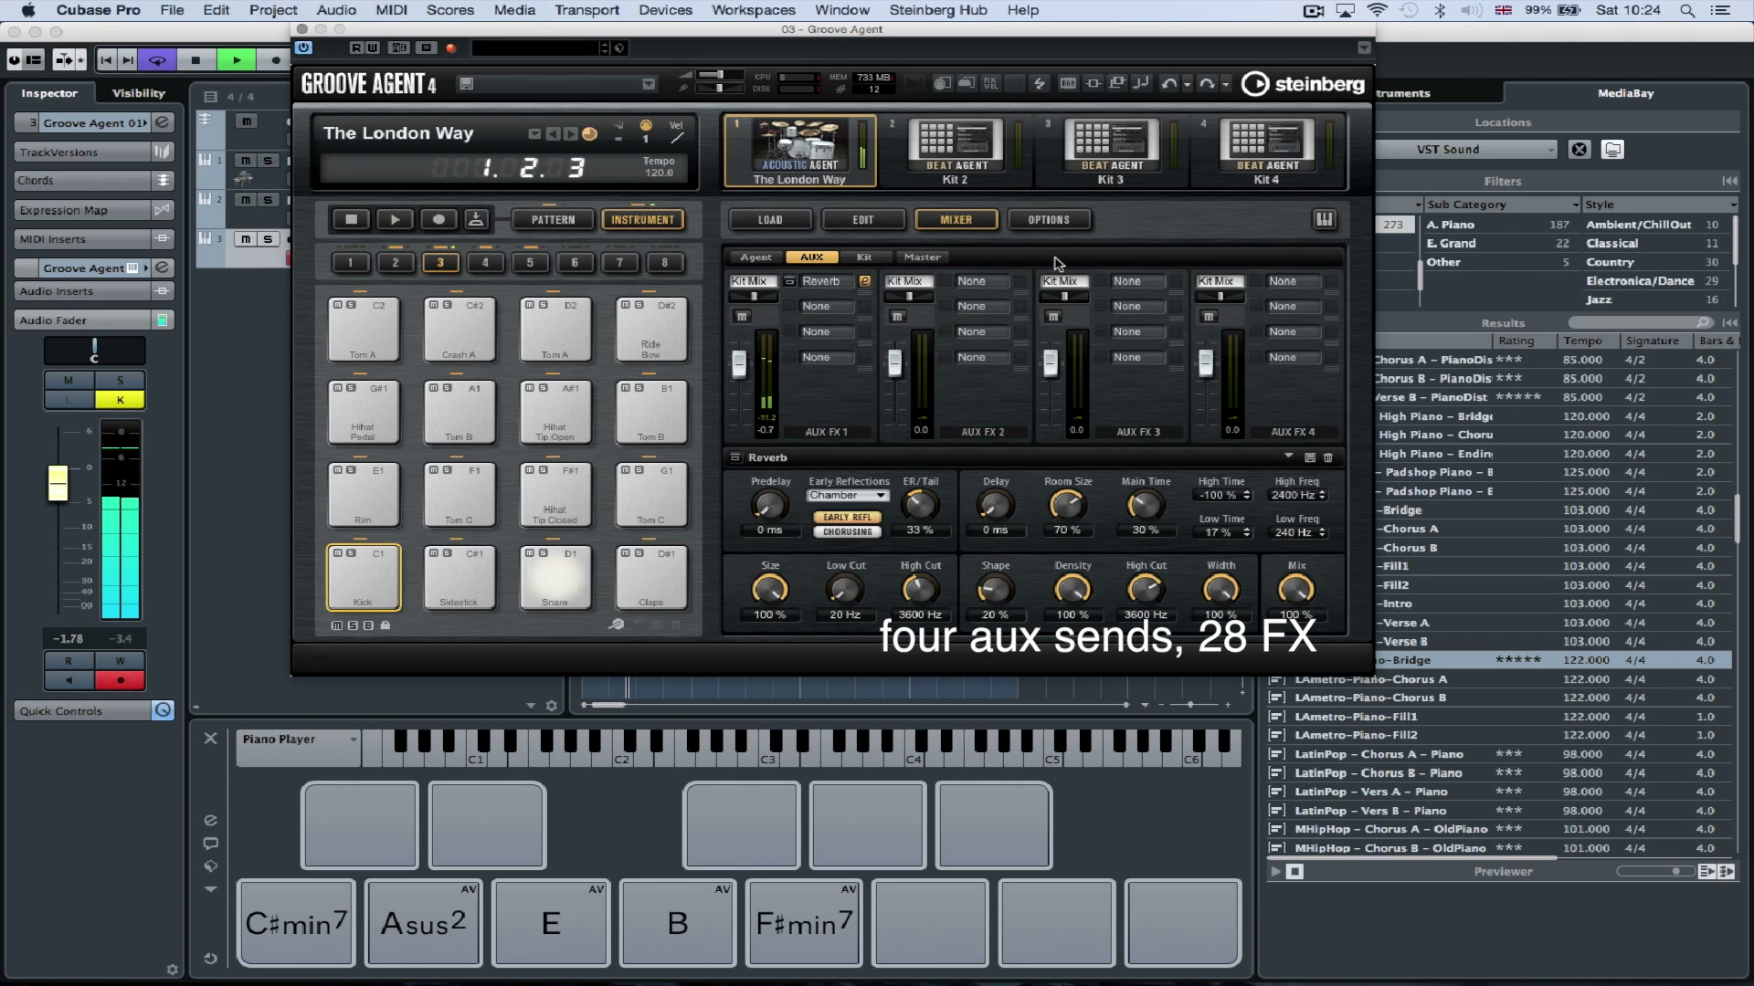
click(876, 262)
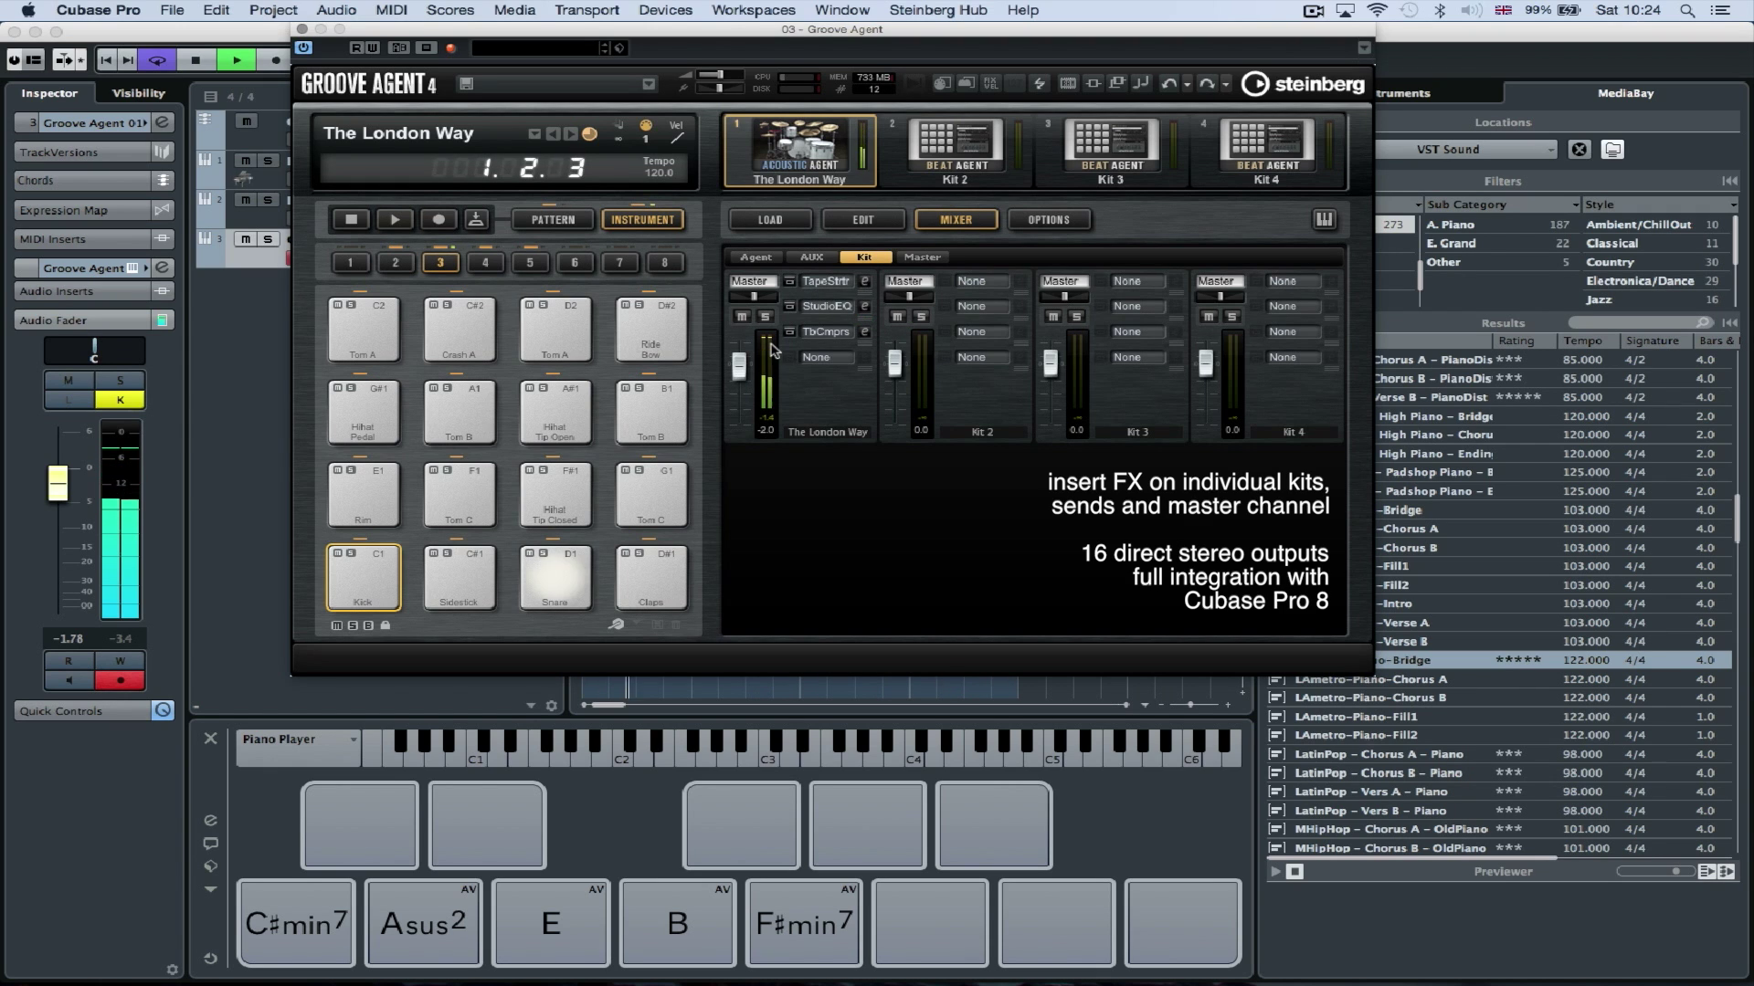
Insert a Morph Filter on The London Way kit and sweep its cutoff down to 425 Hz
click(824, 358)
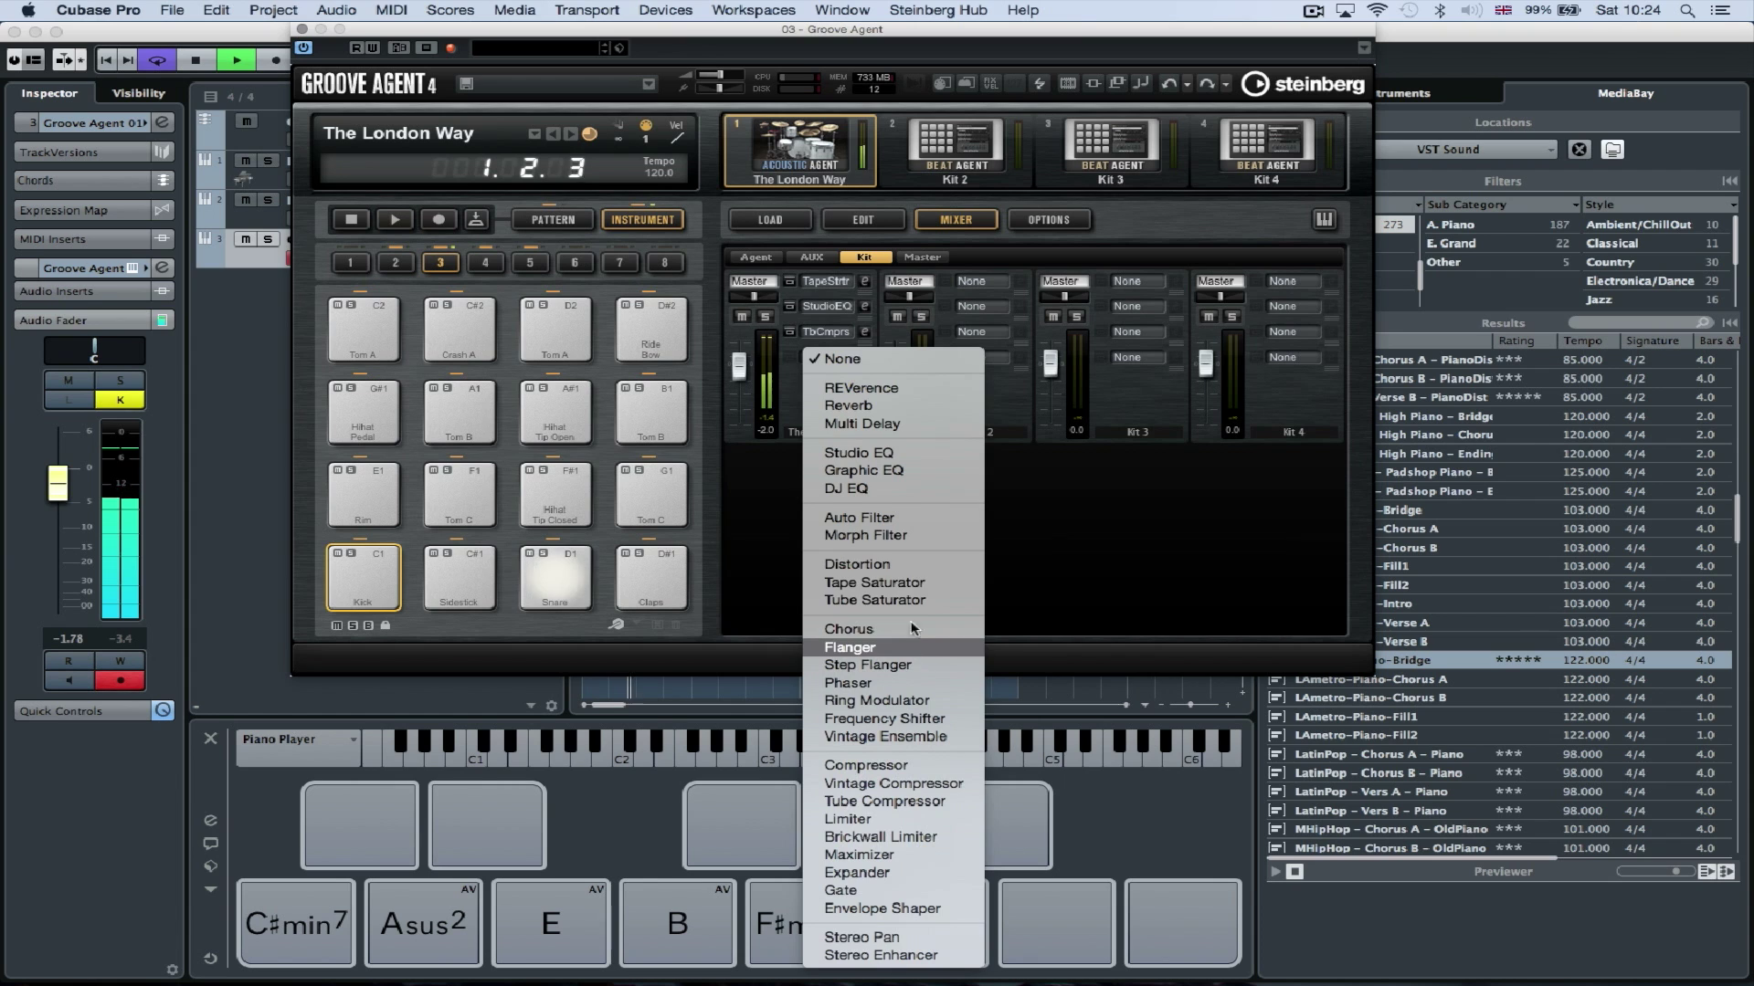
click(891, 537)
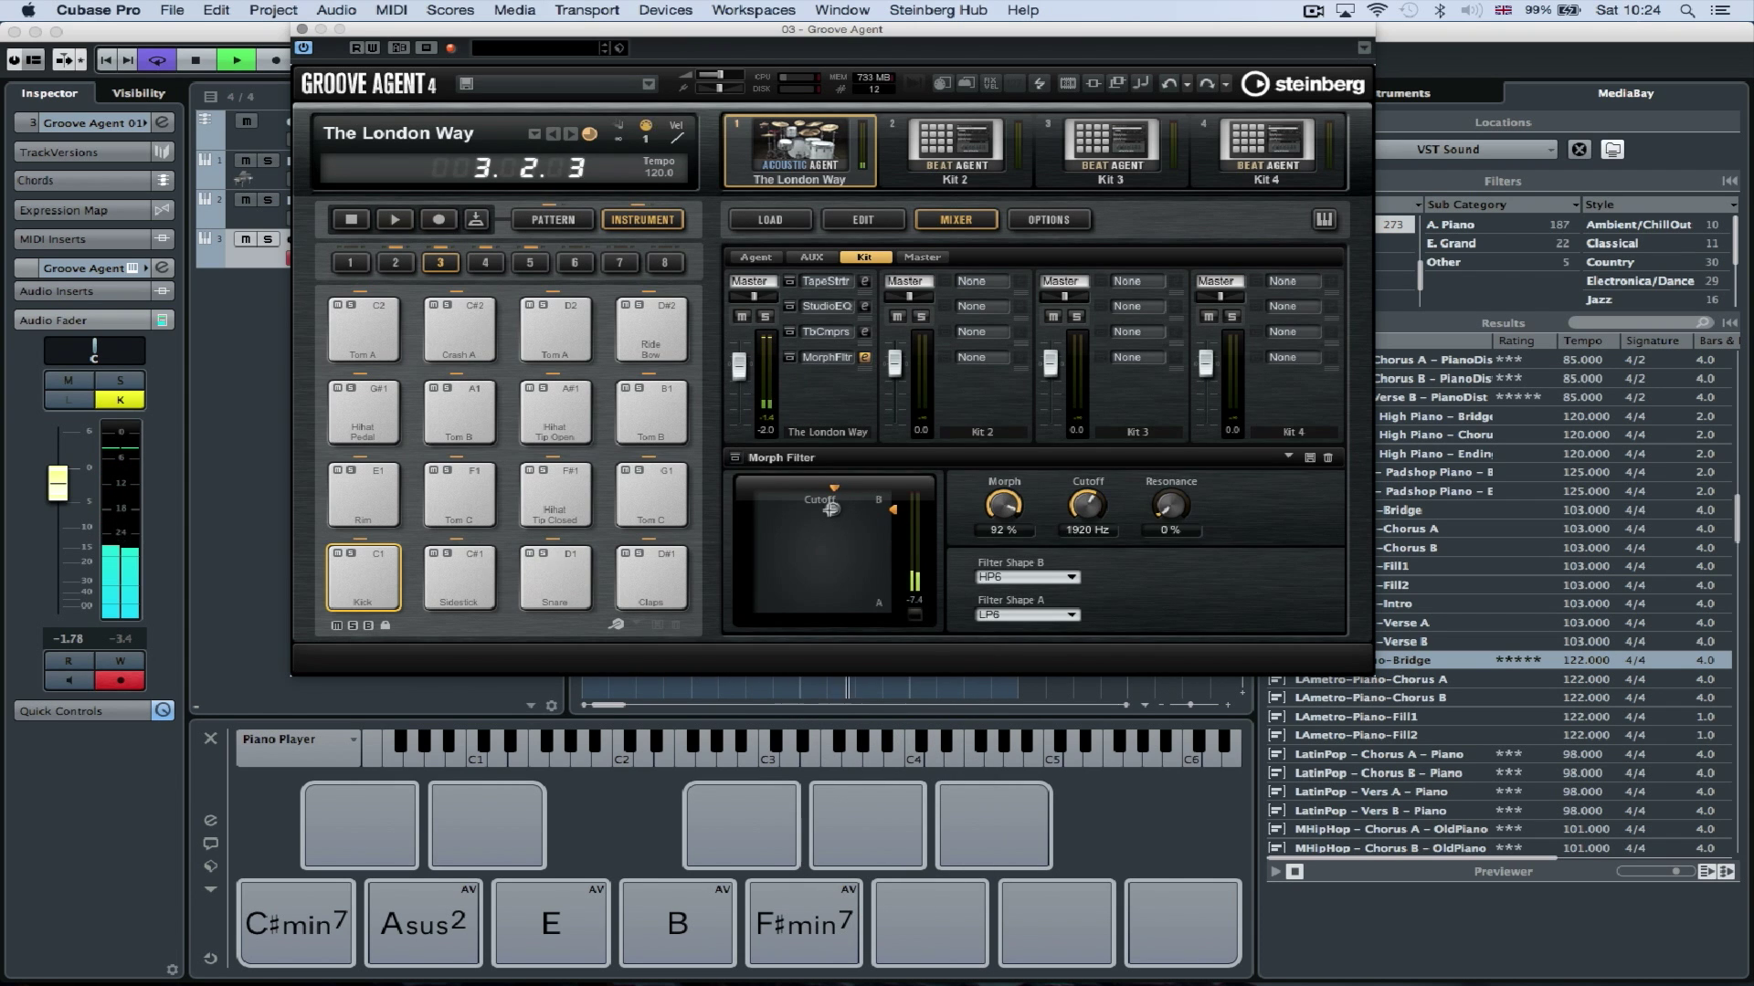
drag(830, 509, 834, 547)
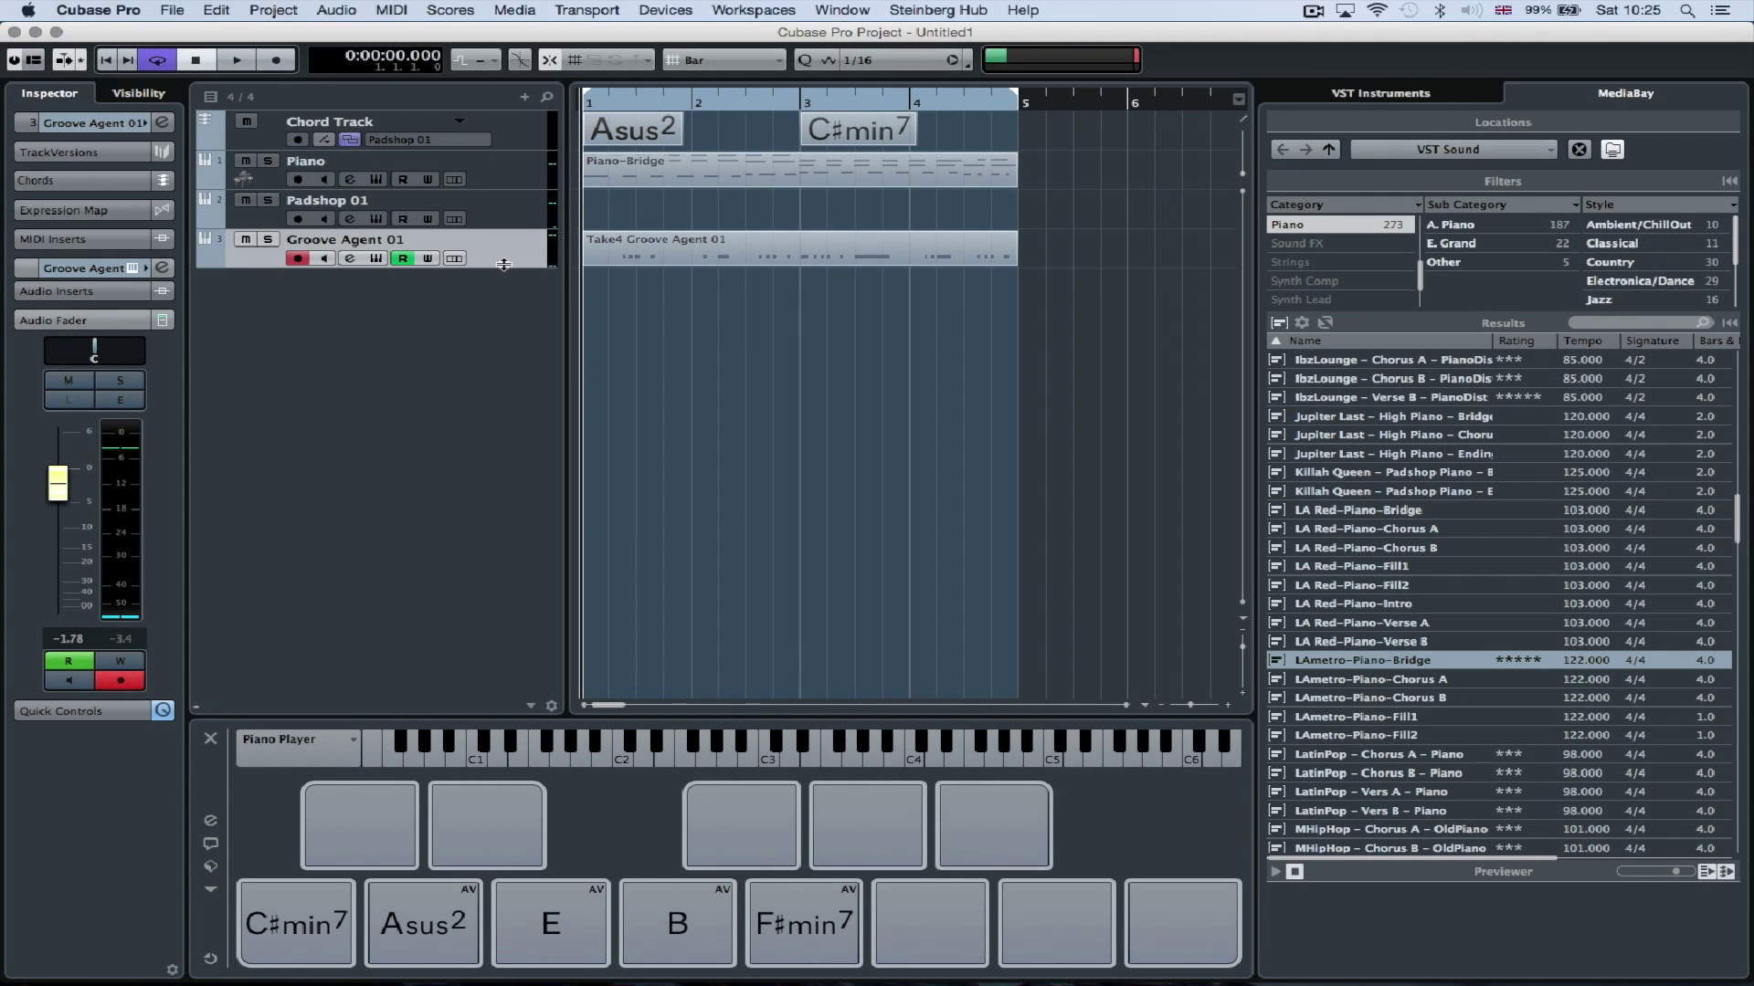
right_click(504, 265)
Add a HALion Sonic SE instrument track from the Synth group and load a program in slot 1
mouse_move(531, 272)
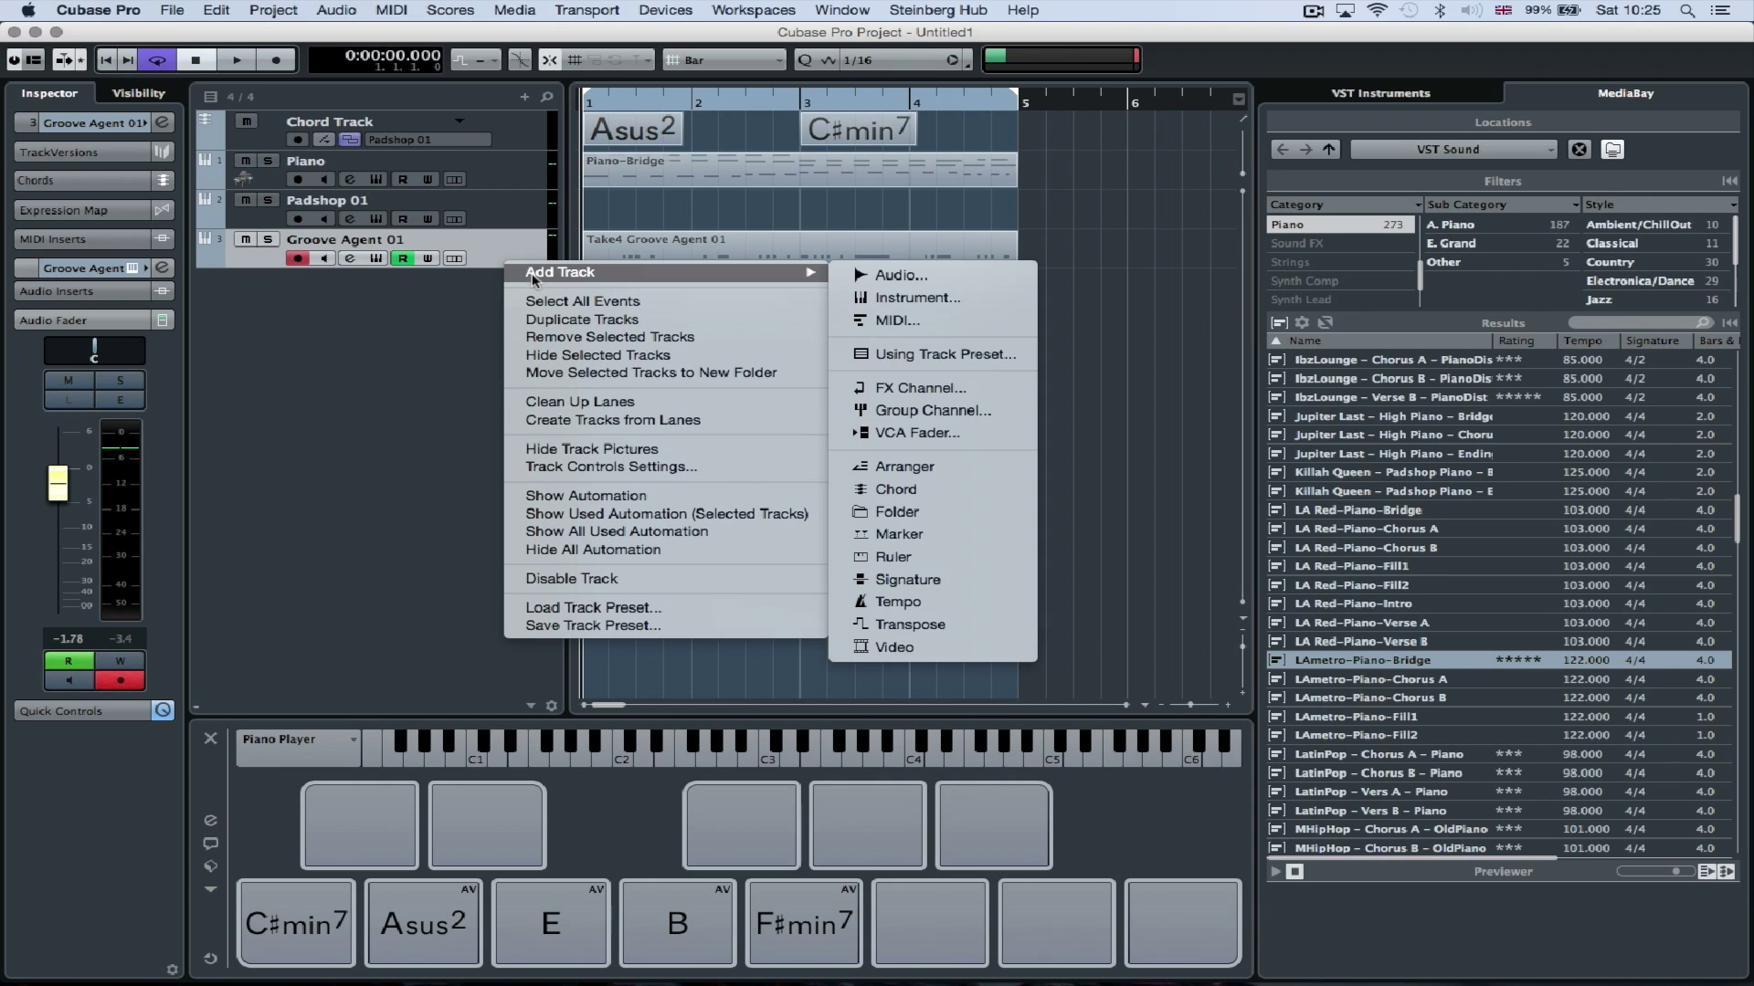
click(950, 293)
click(868, 299)
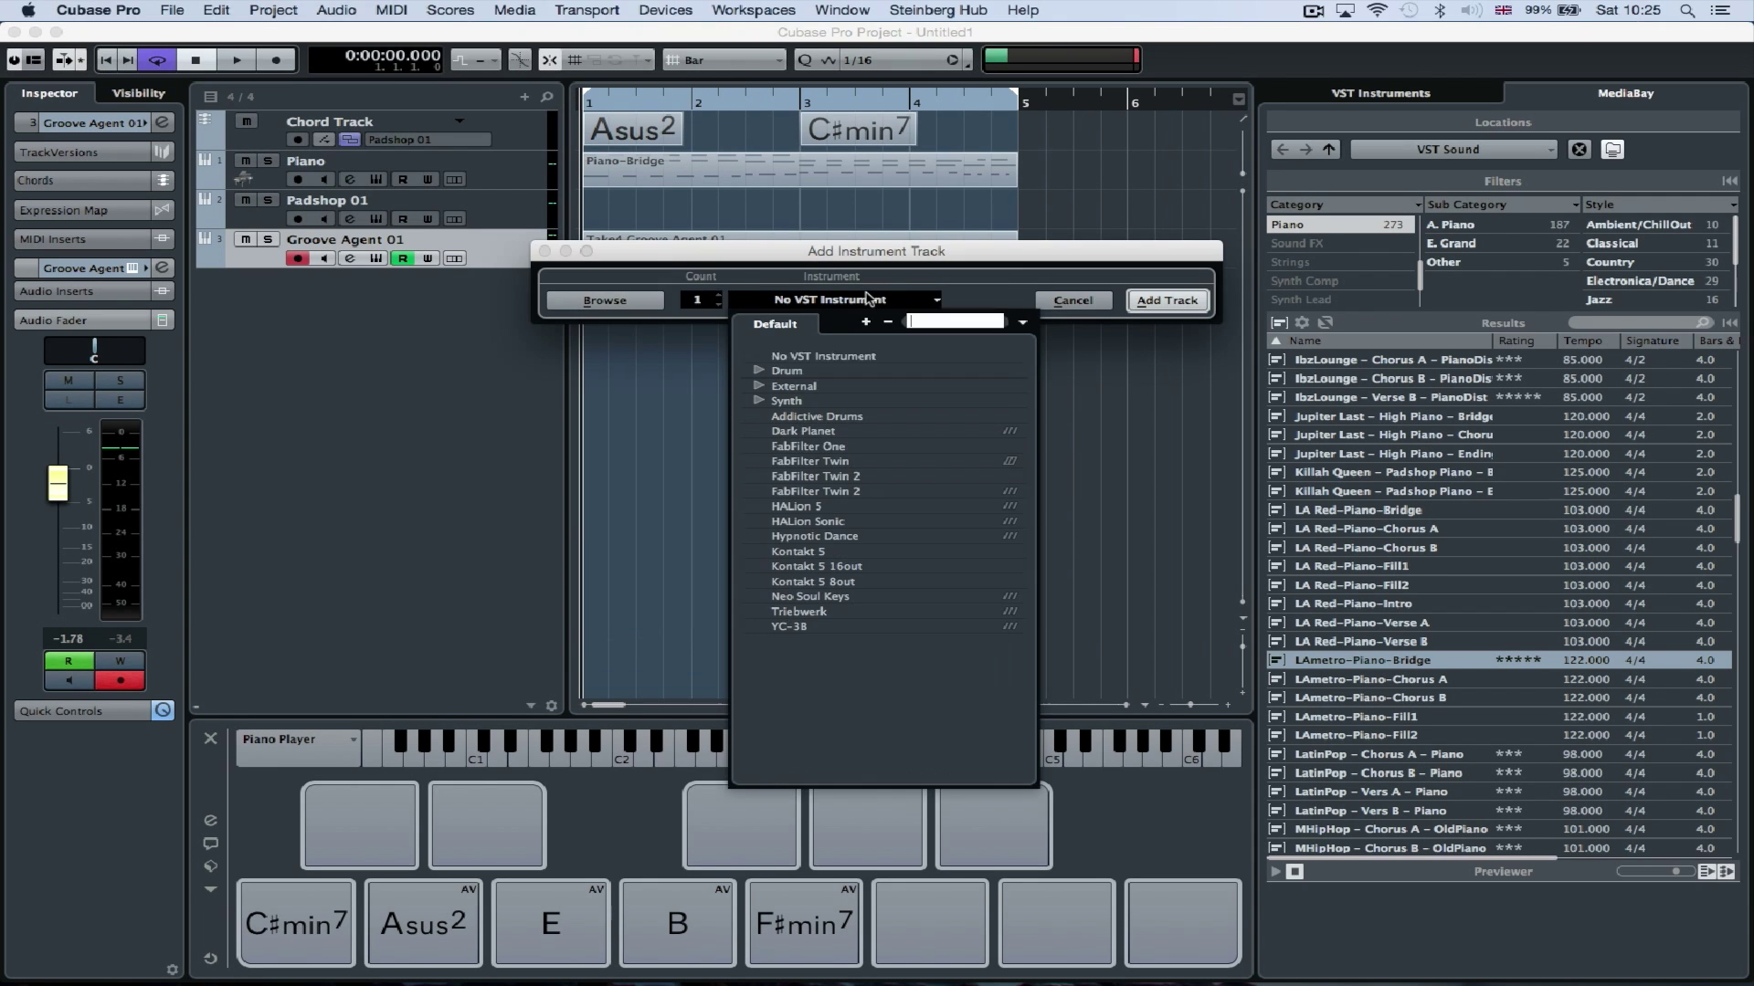
click(759, 401)
click(825, 430)
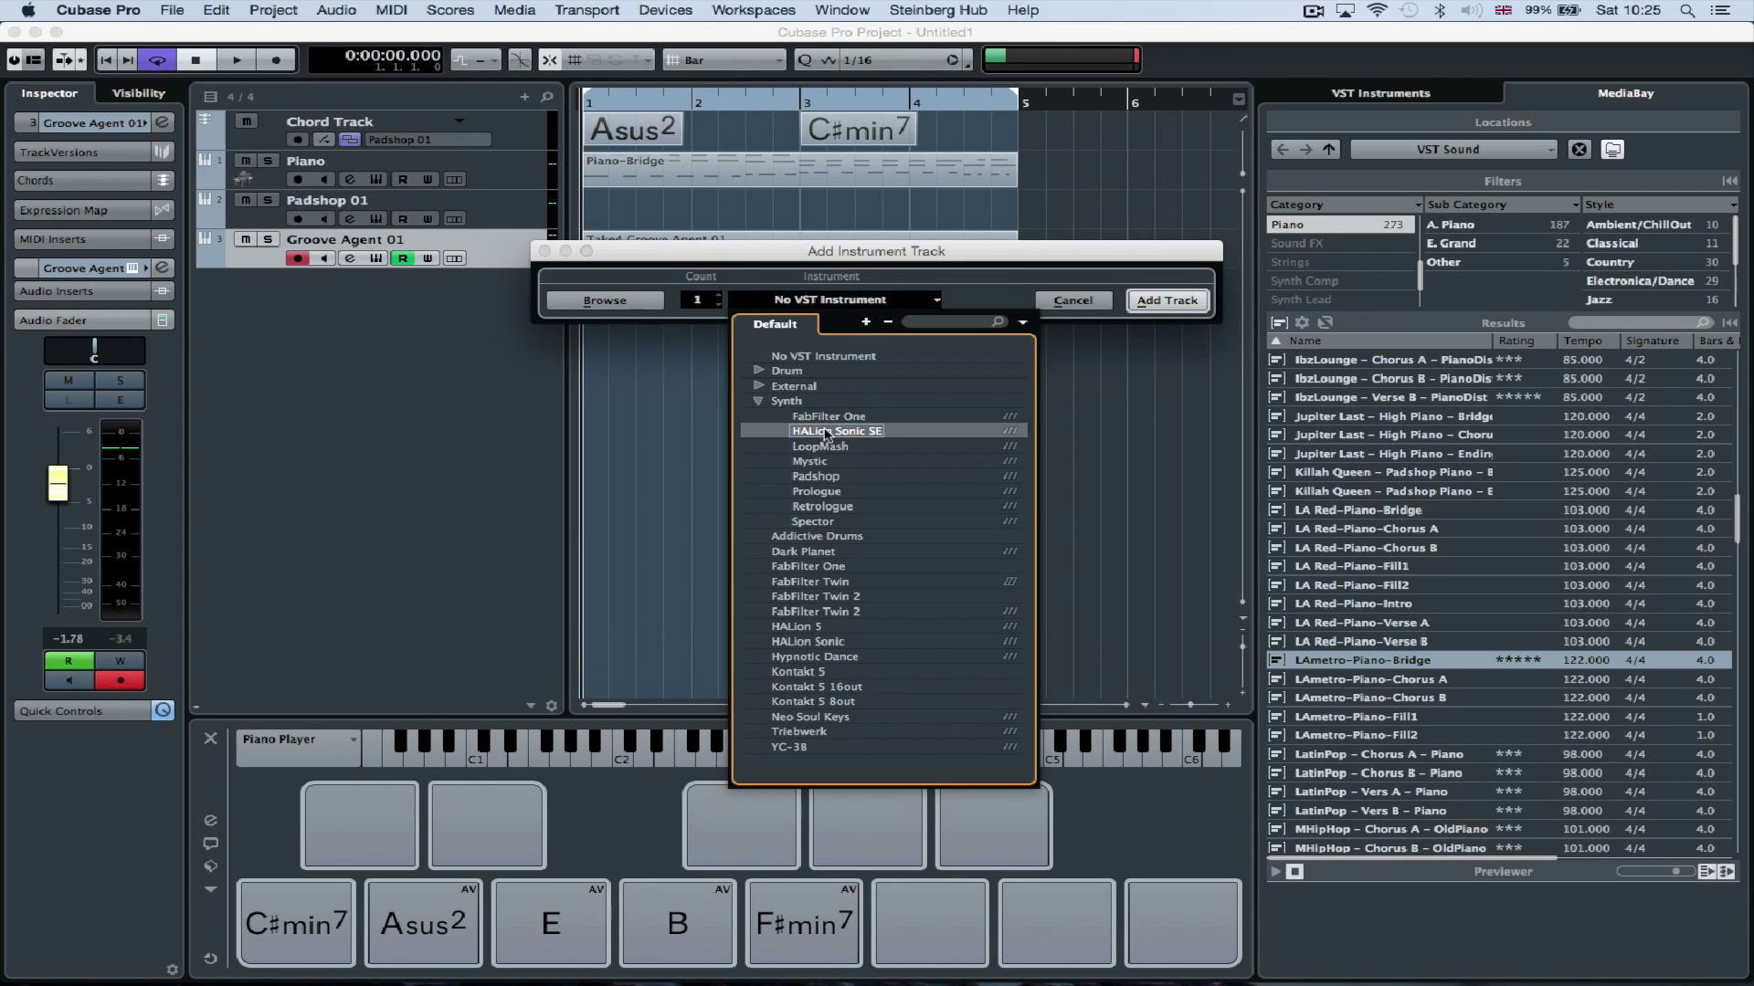
key(Return)
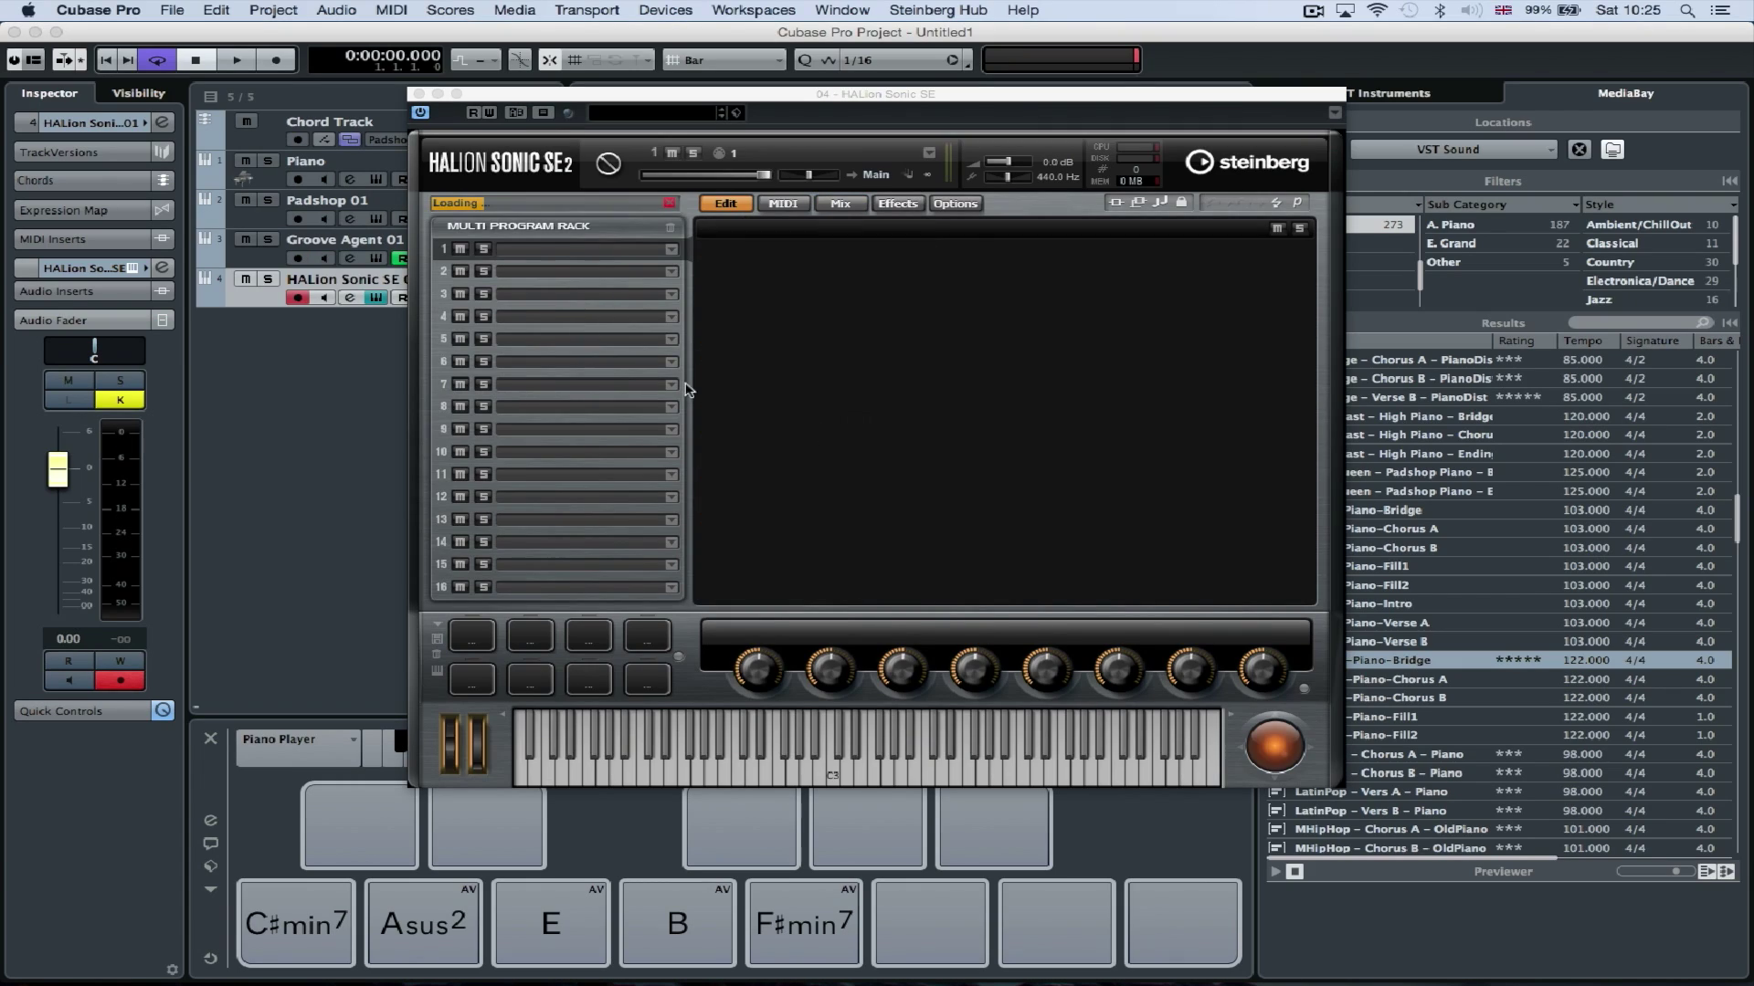
click(672, 248)
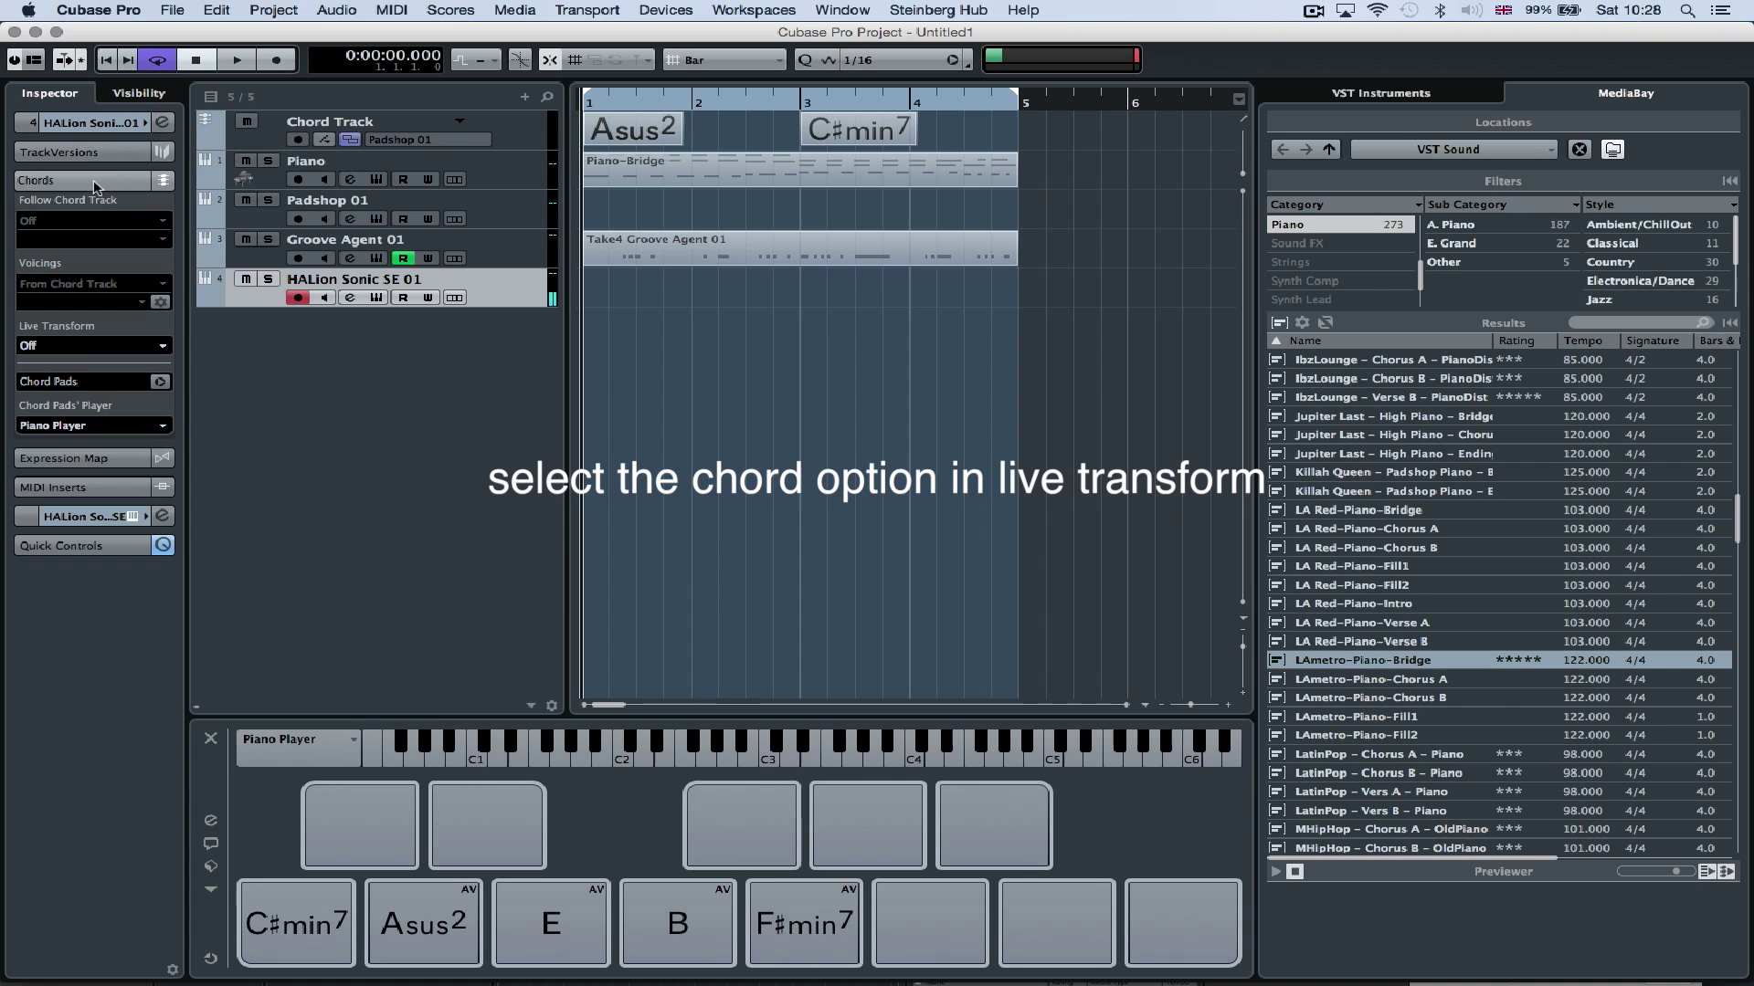
Set the HALion Sonic SE track's Live Transform to Chords
click(78, 347)
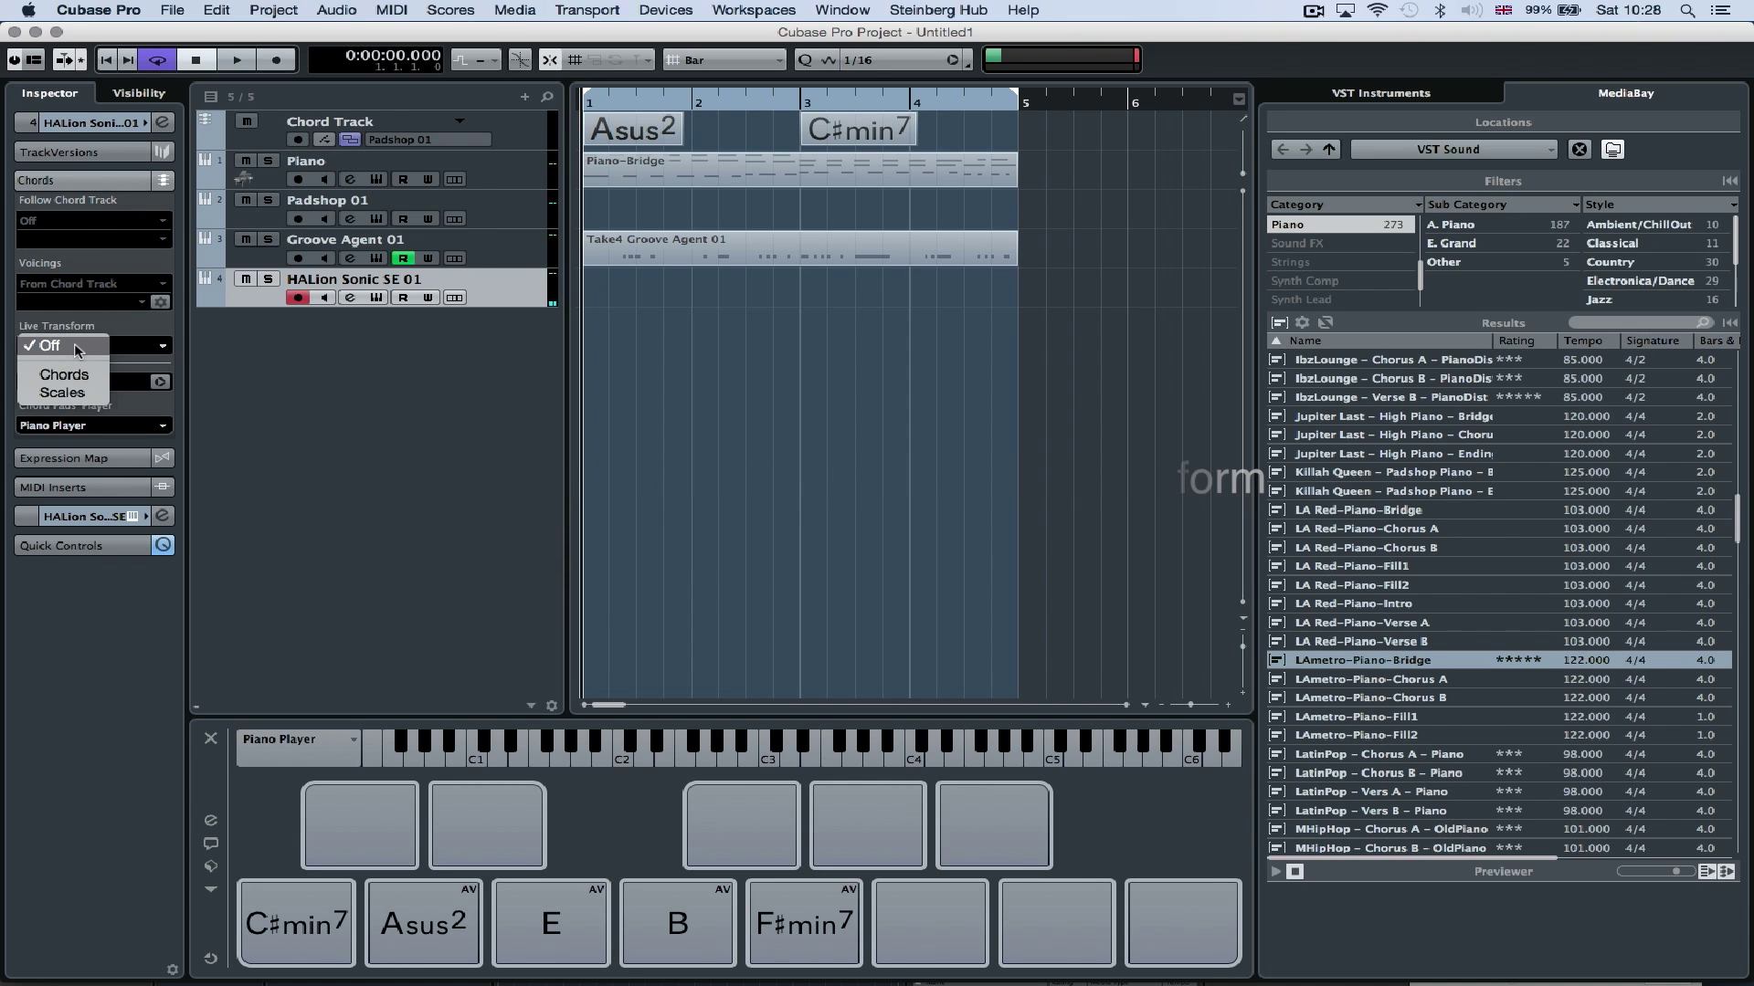
click(78, 375)
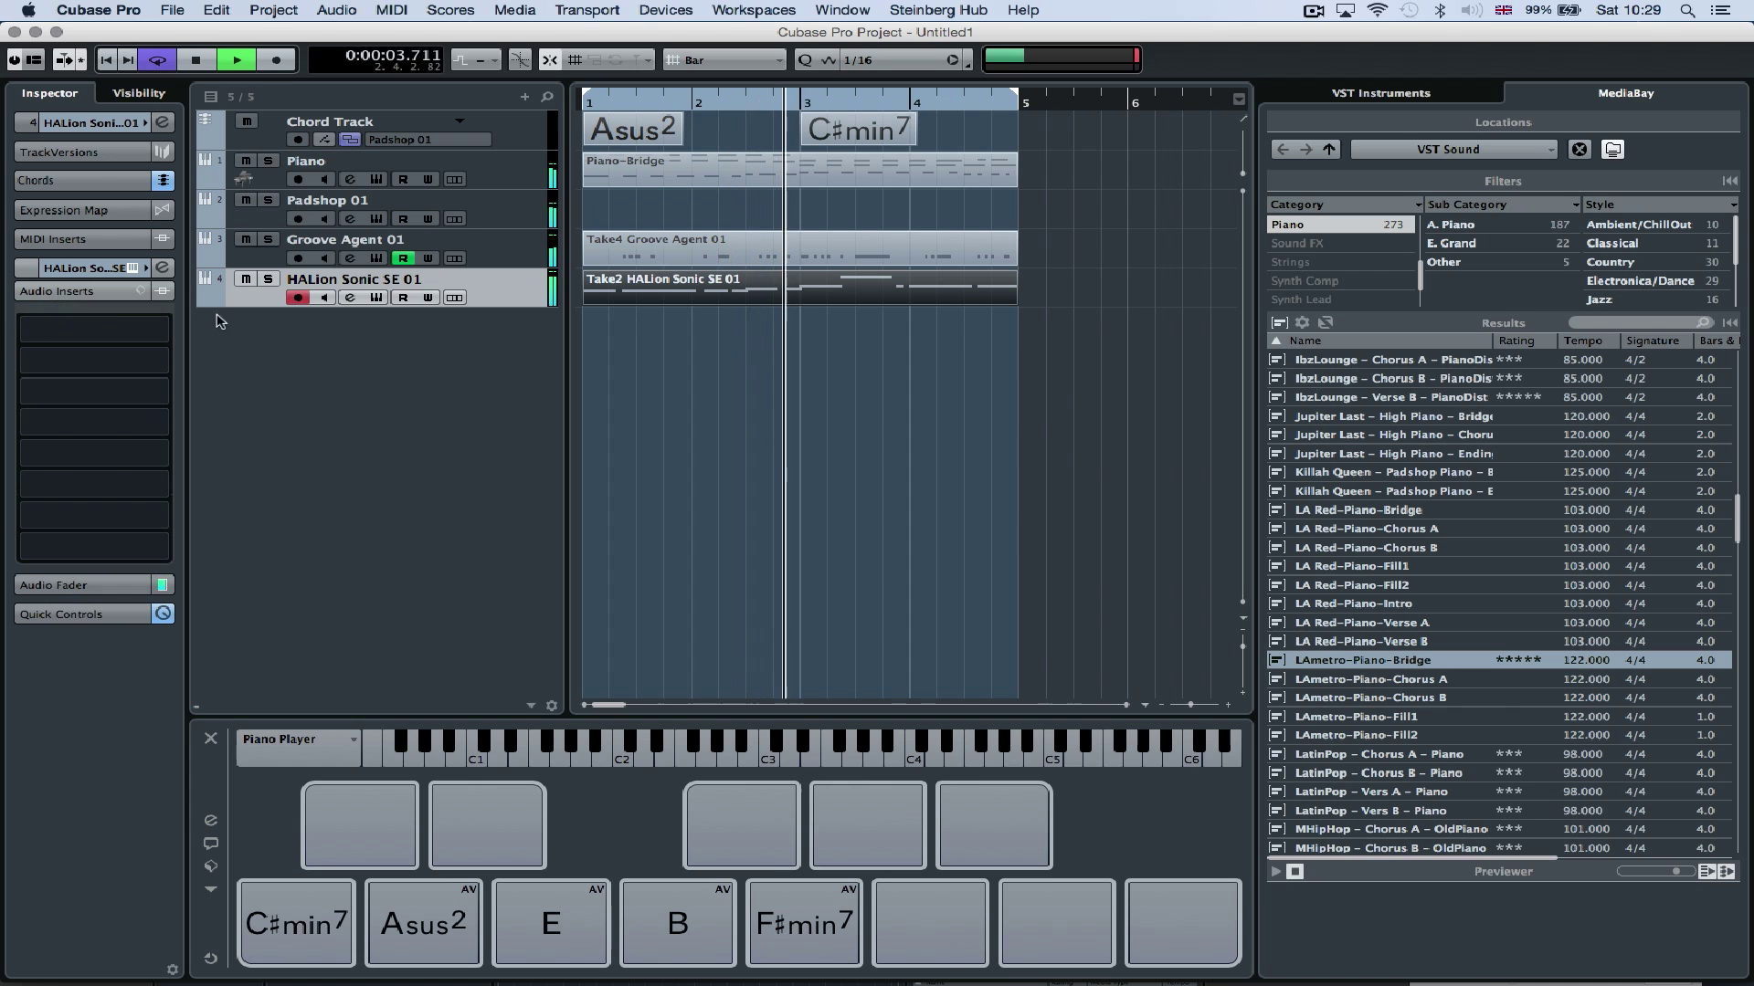
Insert VST Bass Amp on the HALion Sonic SE track via a 'vst' search
click(170, 331)
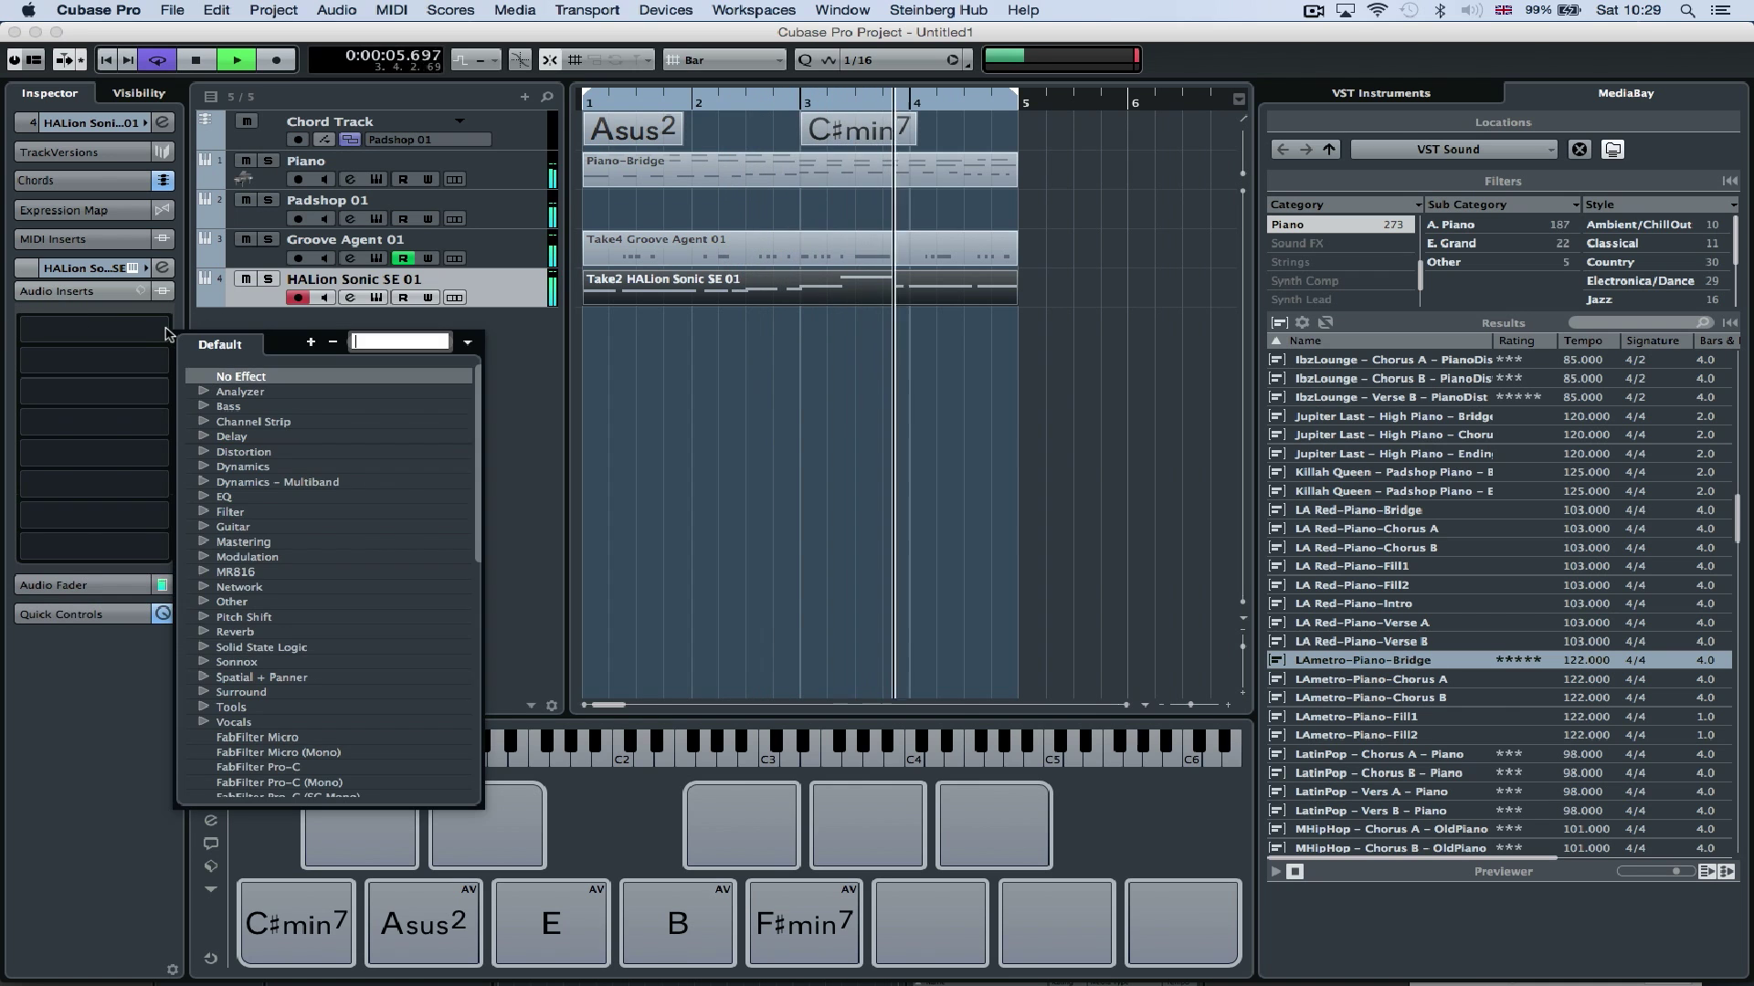
text(vst)
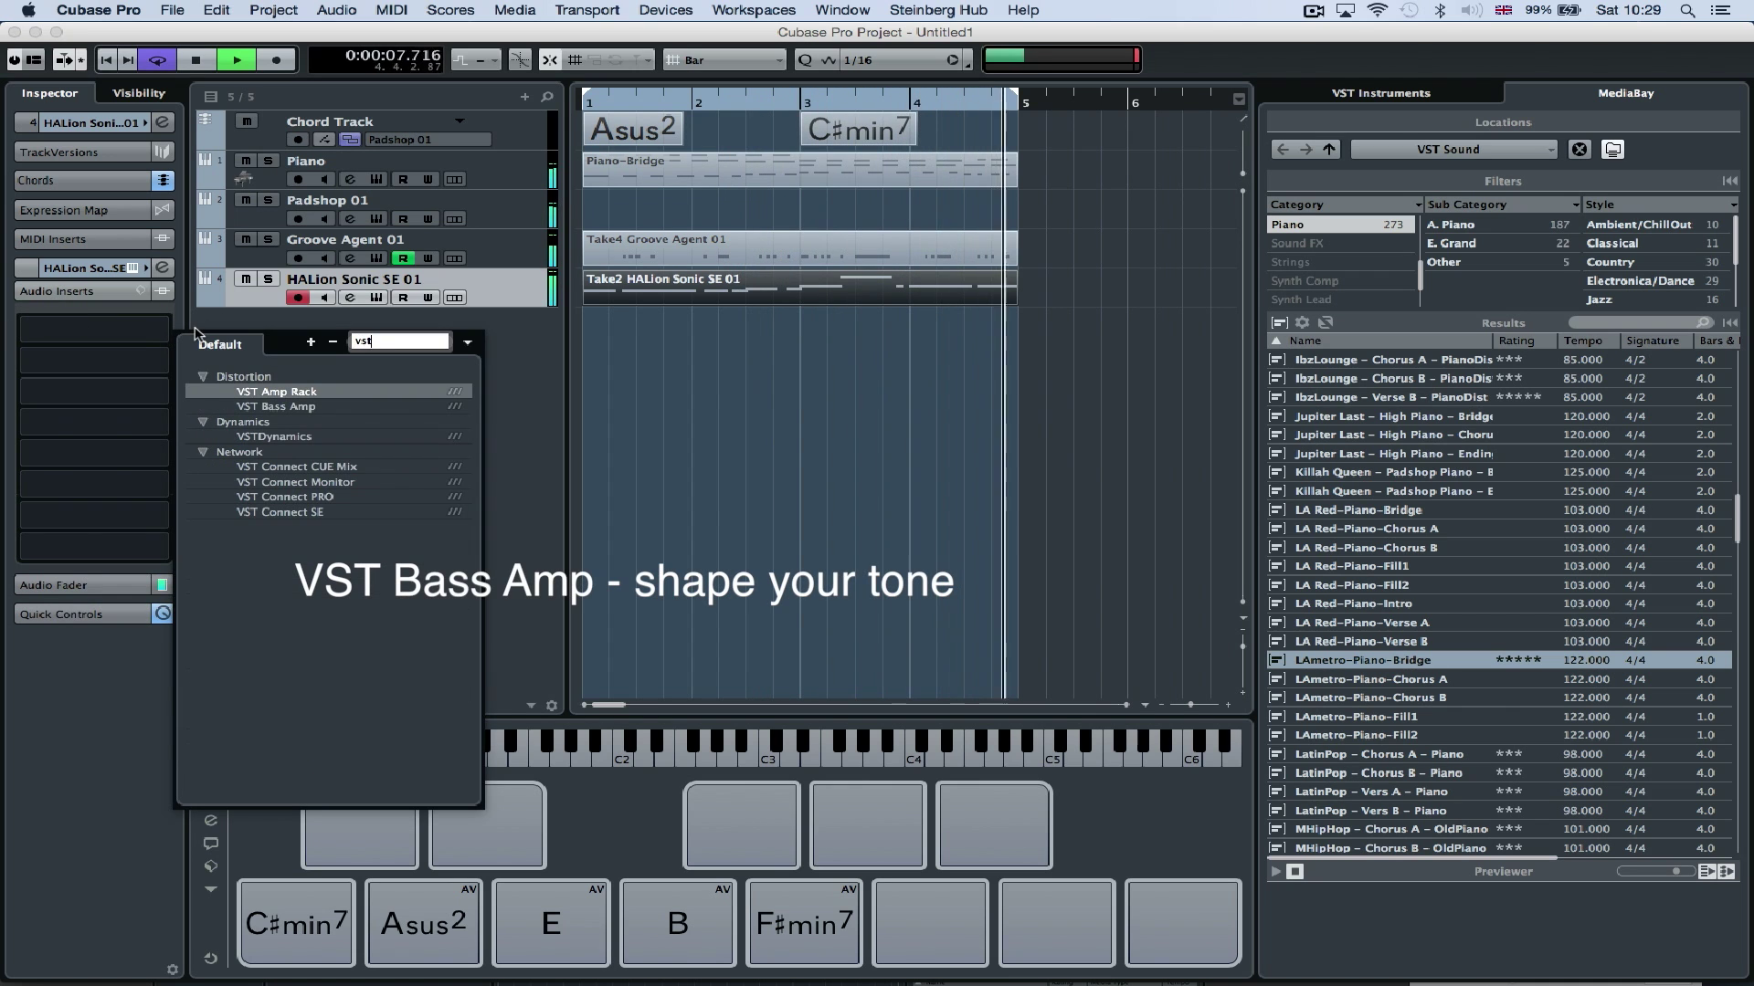
click(306, 412)
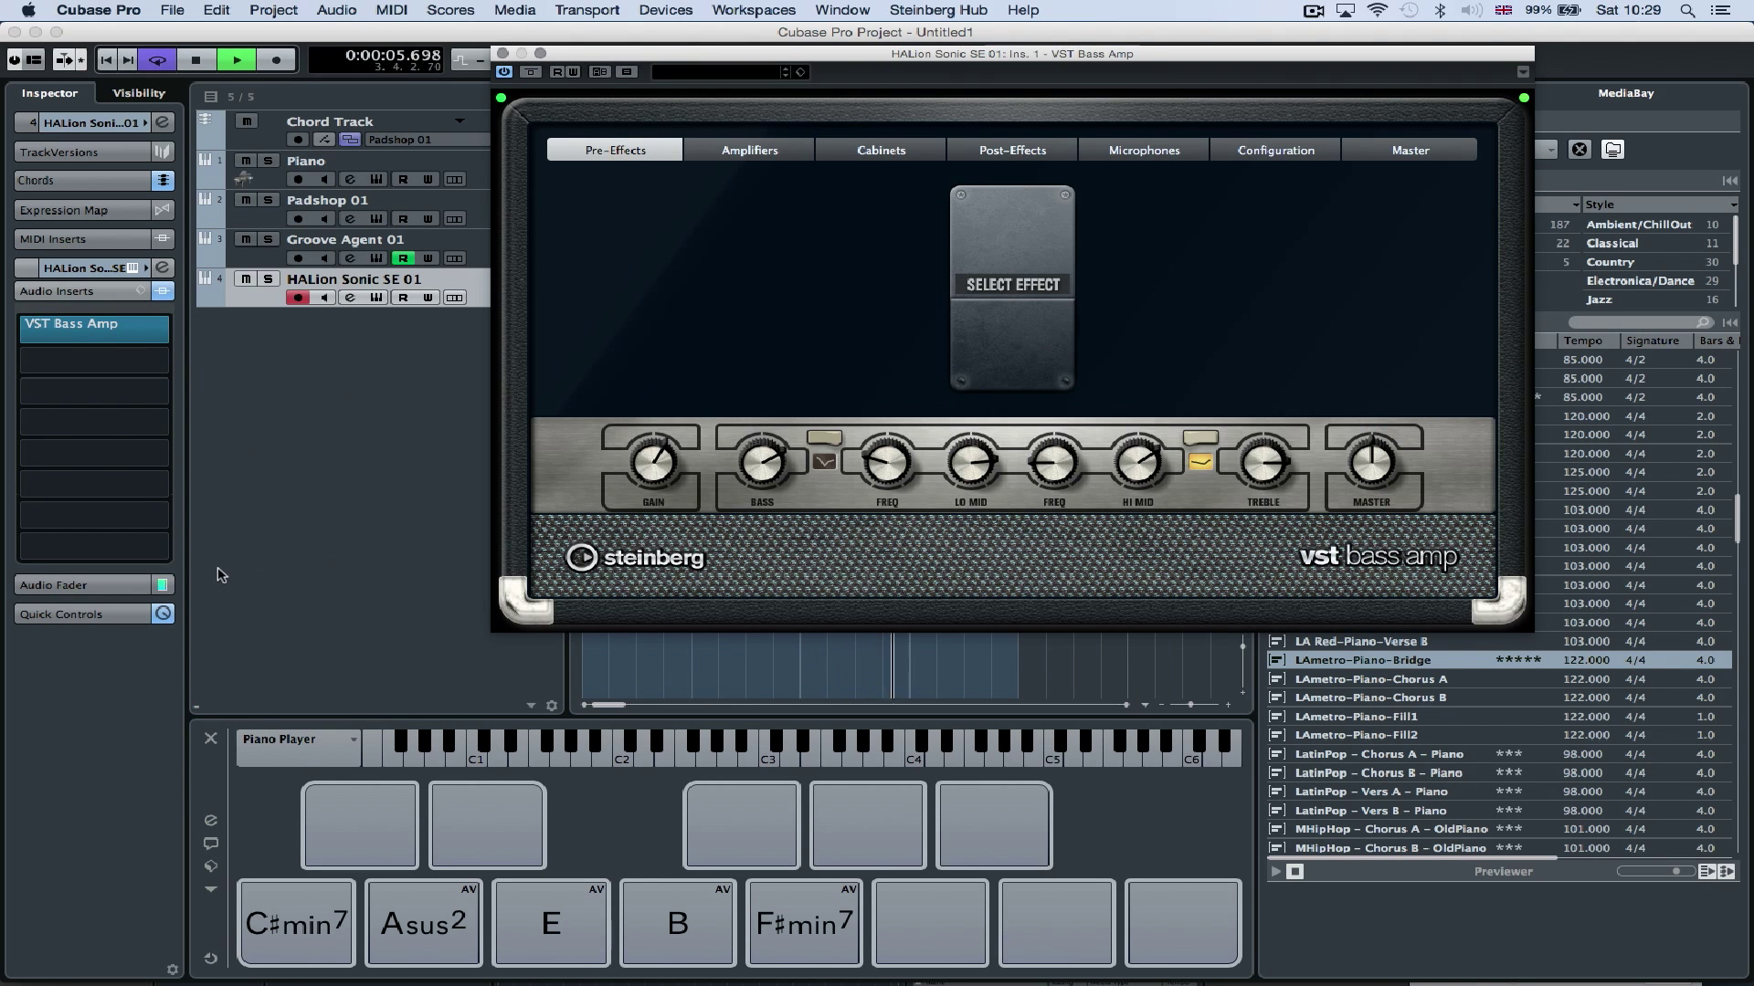
click(77, 584)
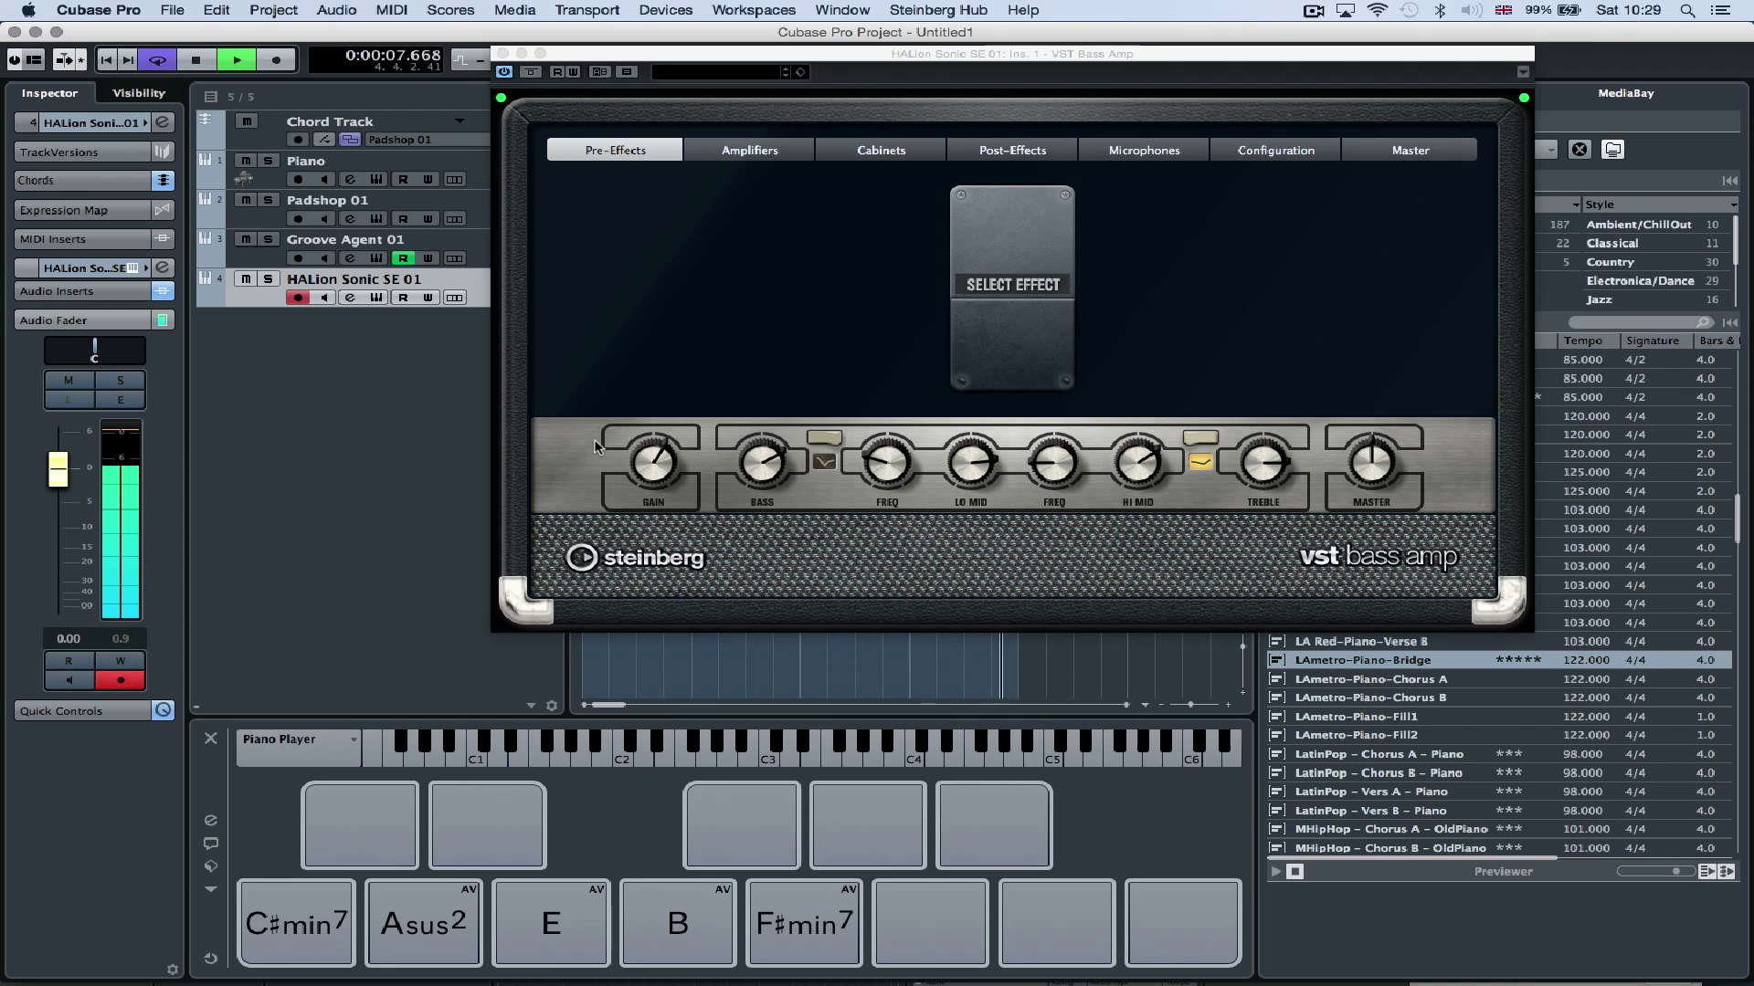
Try the Green T, Greyhound and Paradise amps, settle on Valve Amp, and review post-effects
click(749, 149)
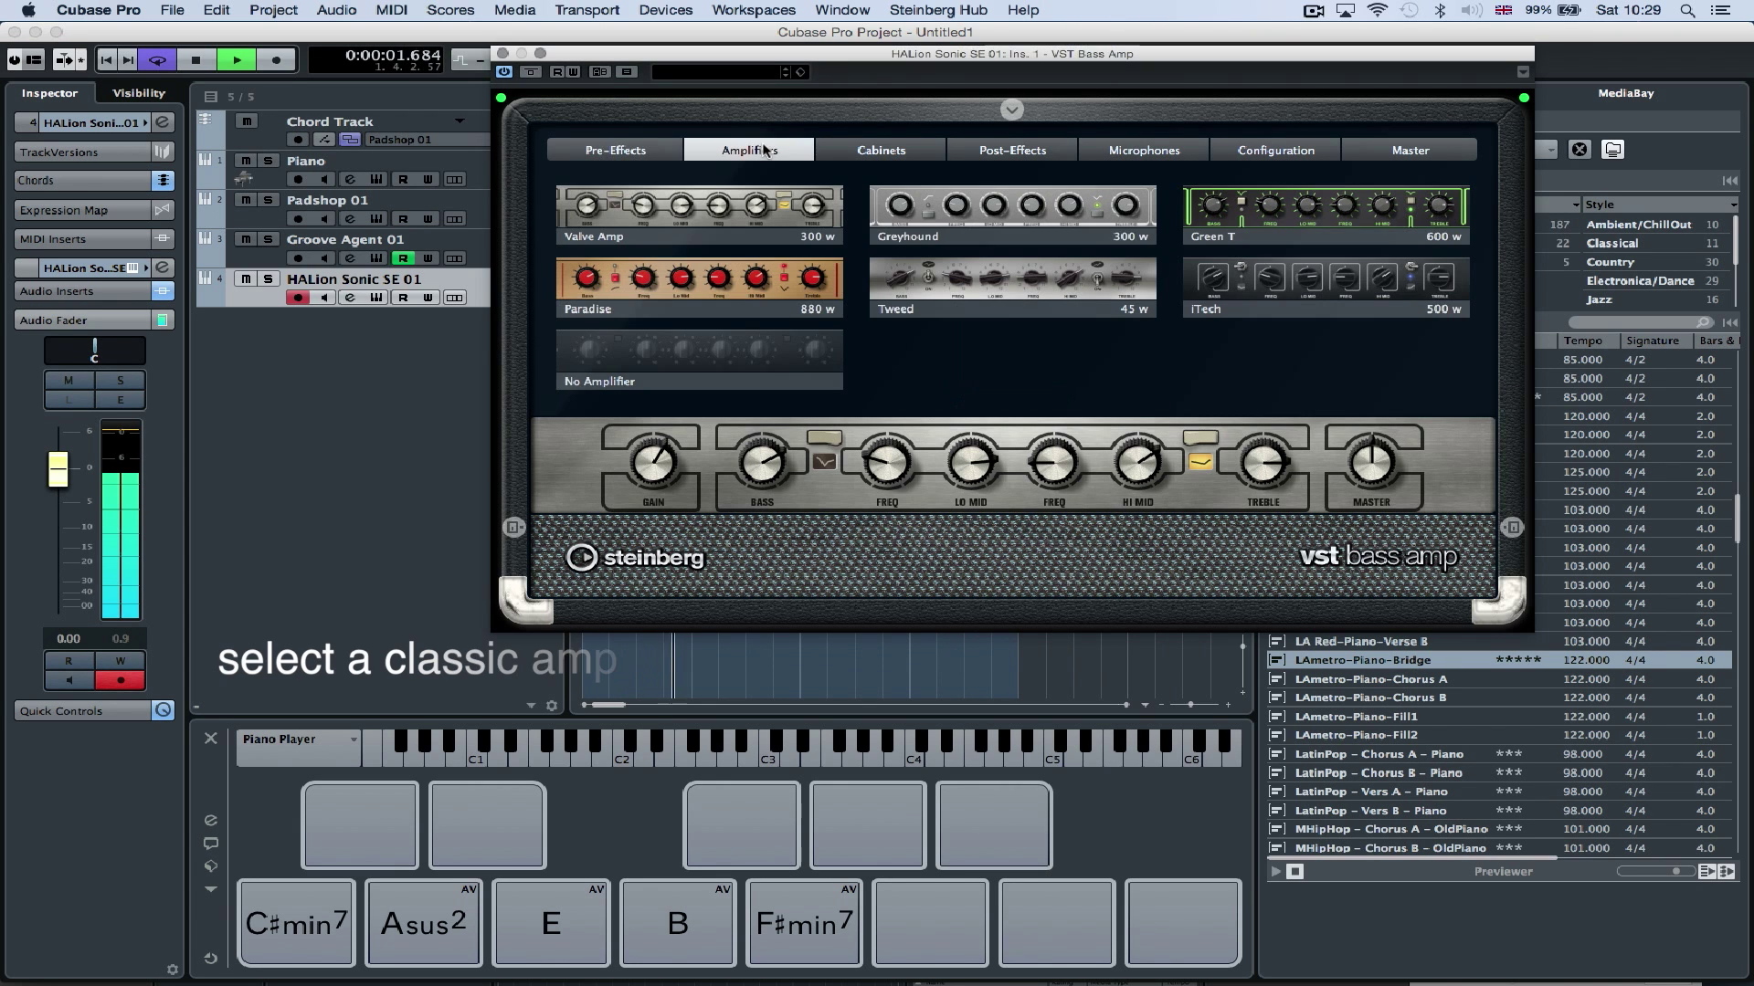
click(1221, 244)
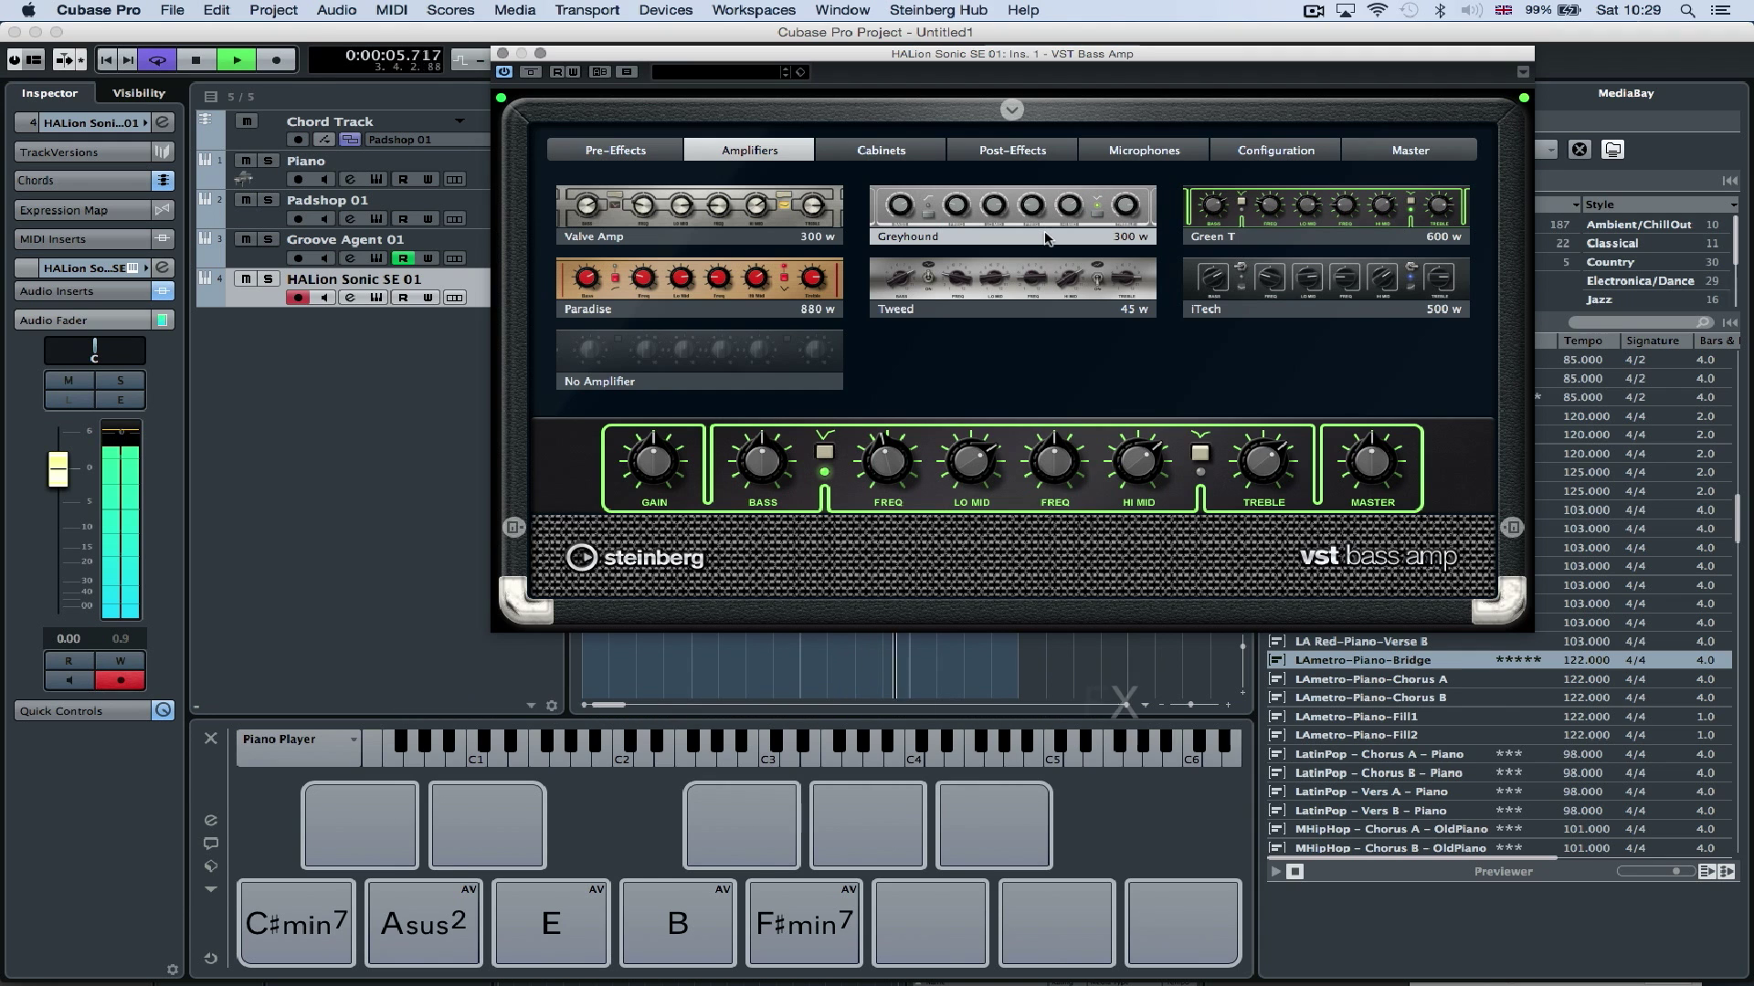
click(1047, 239)
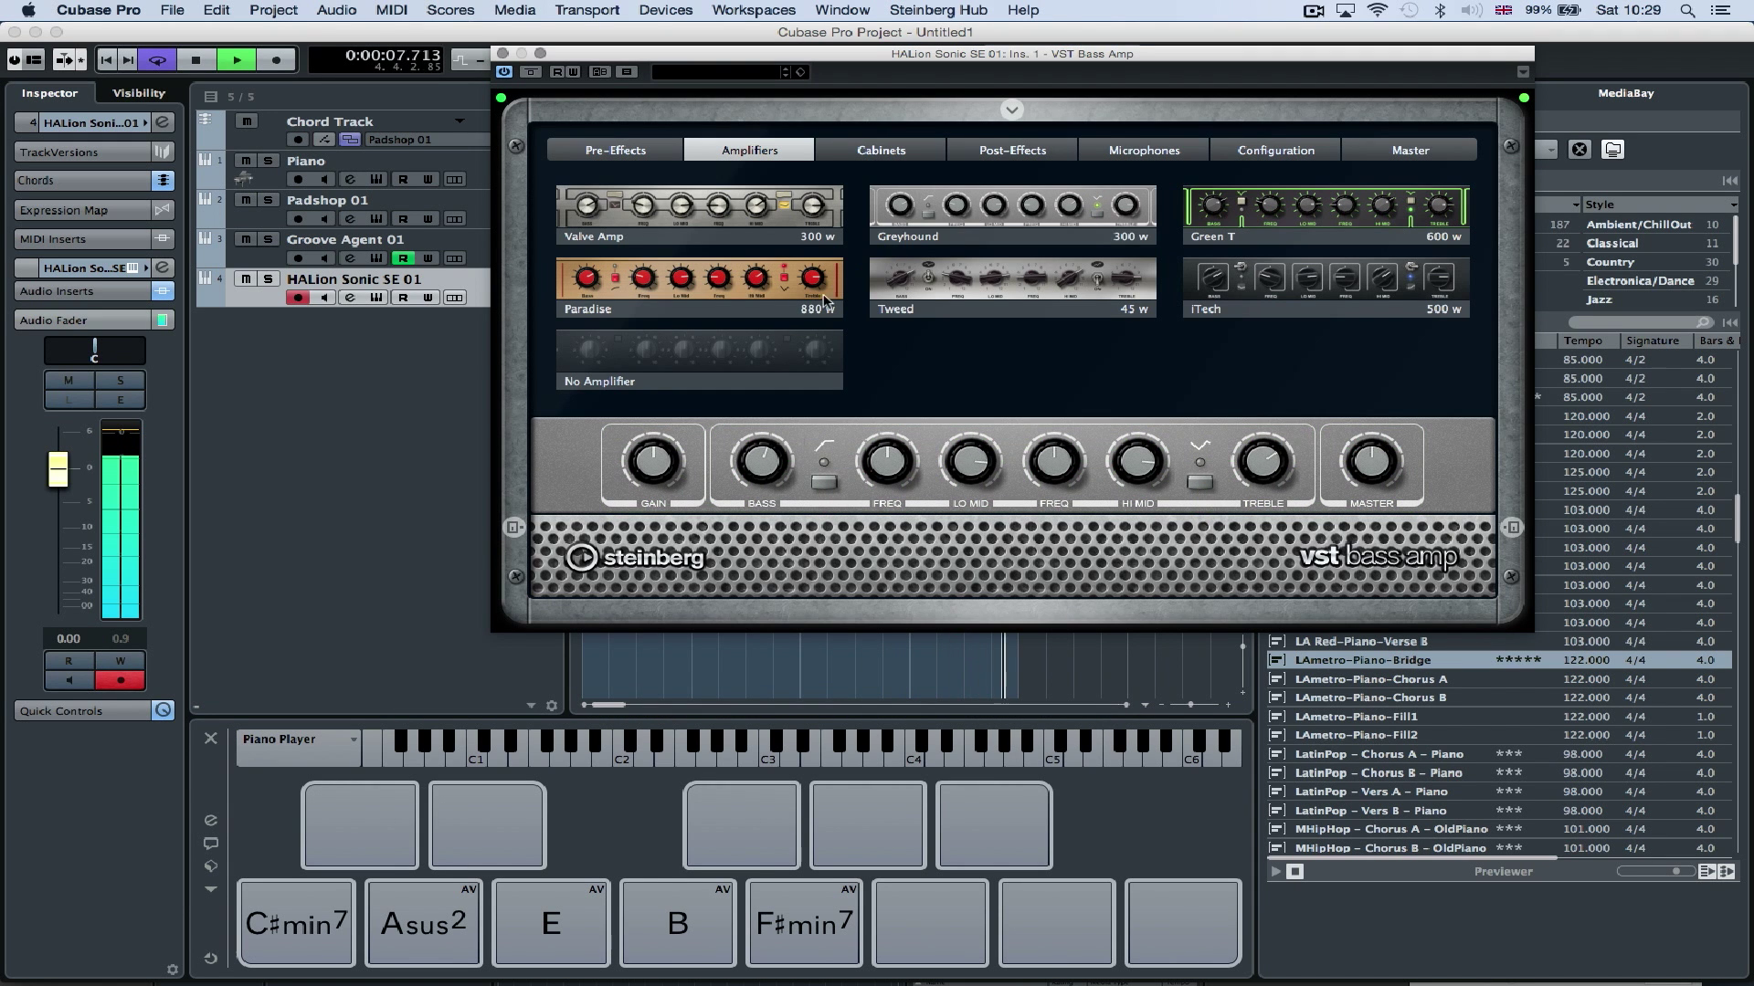
click(676, 311)
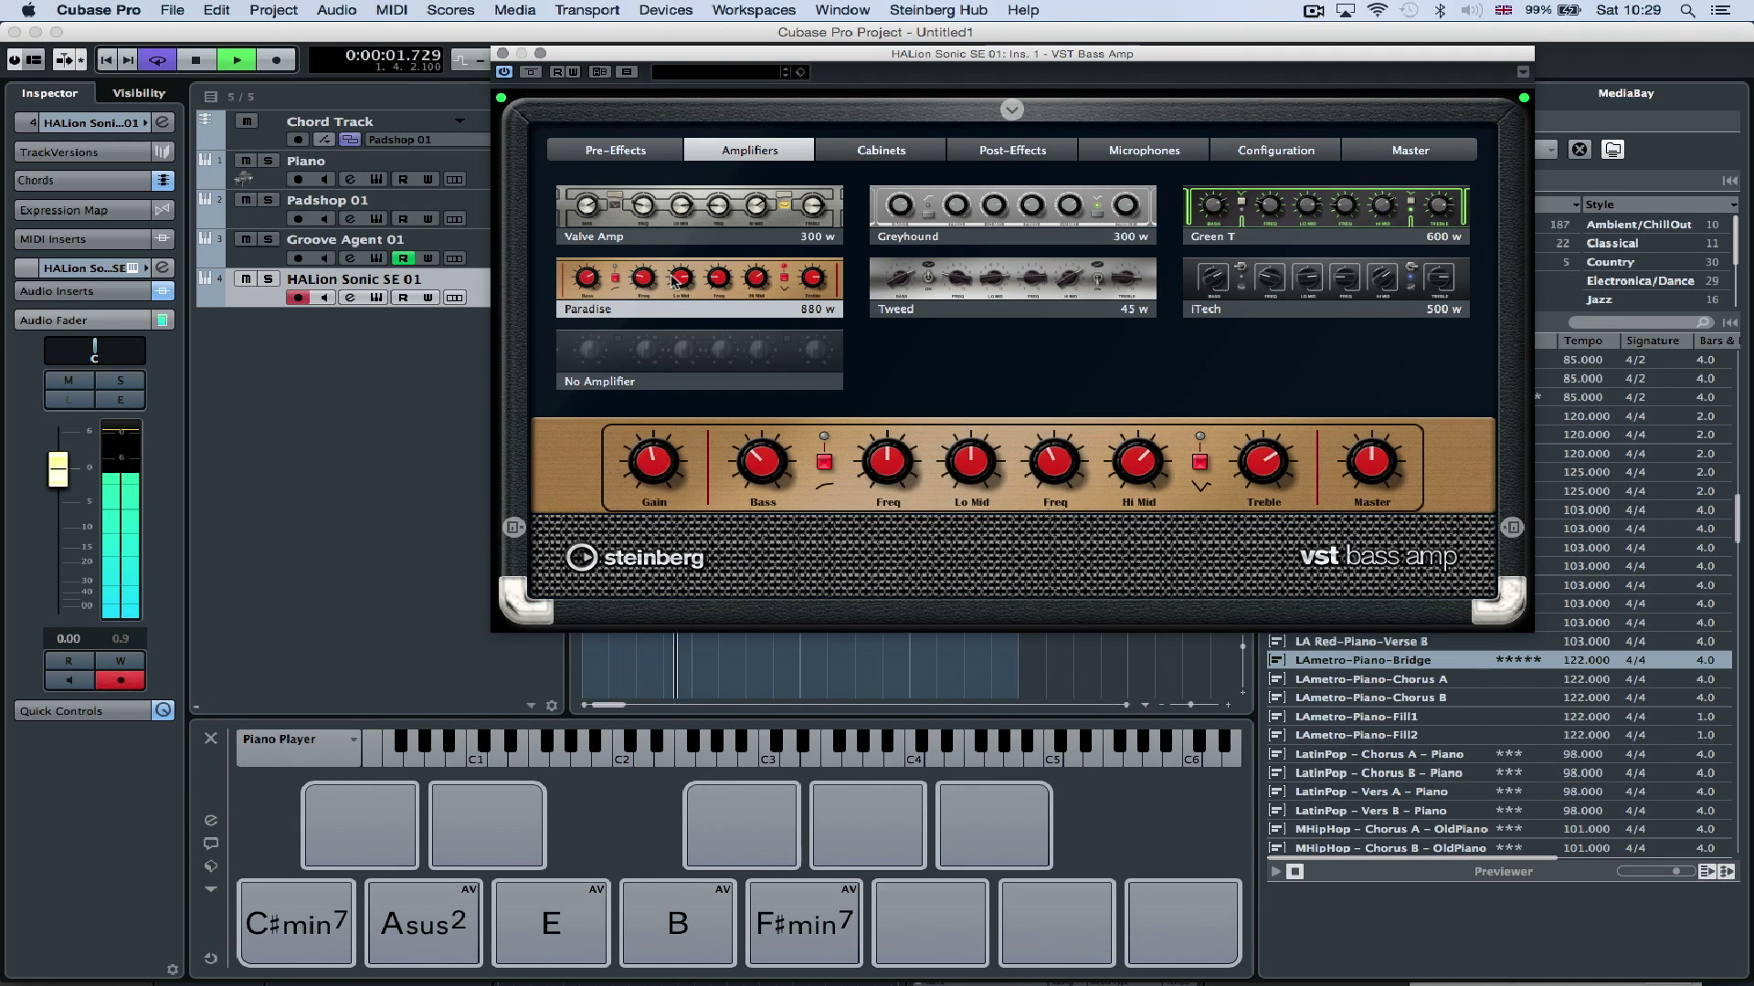
click(612, 233)
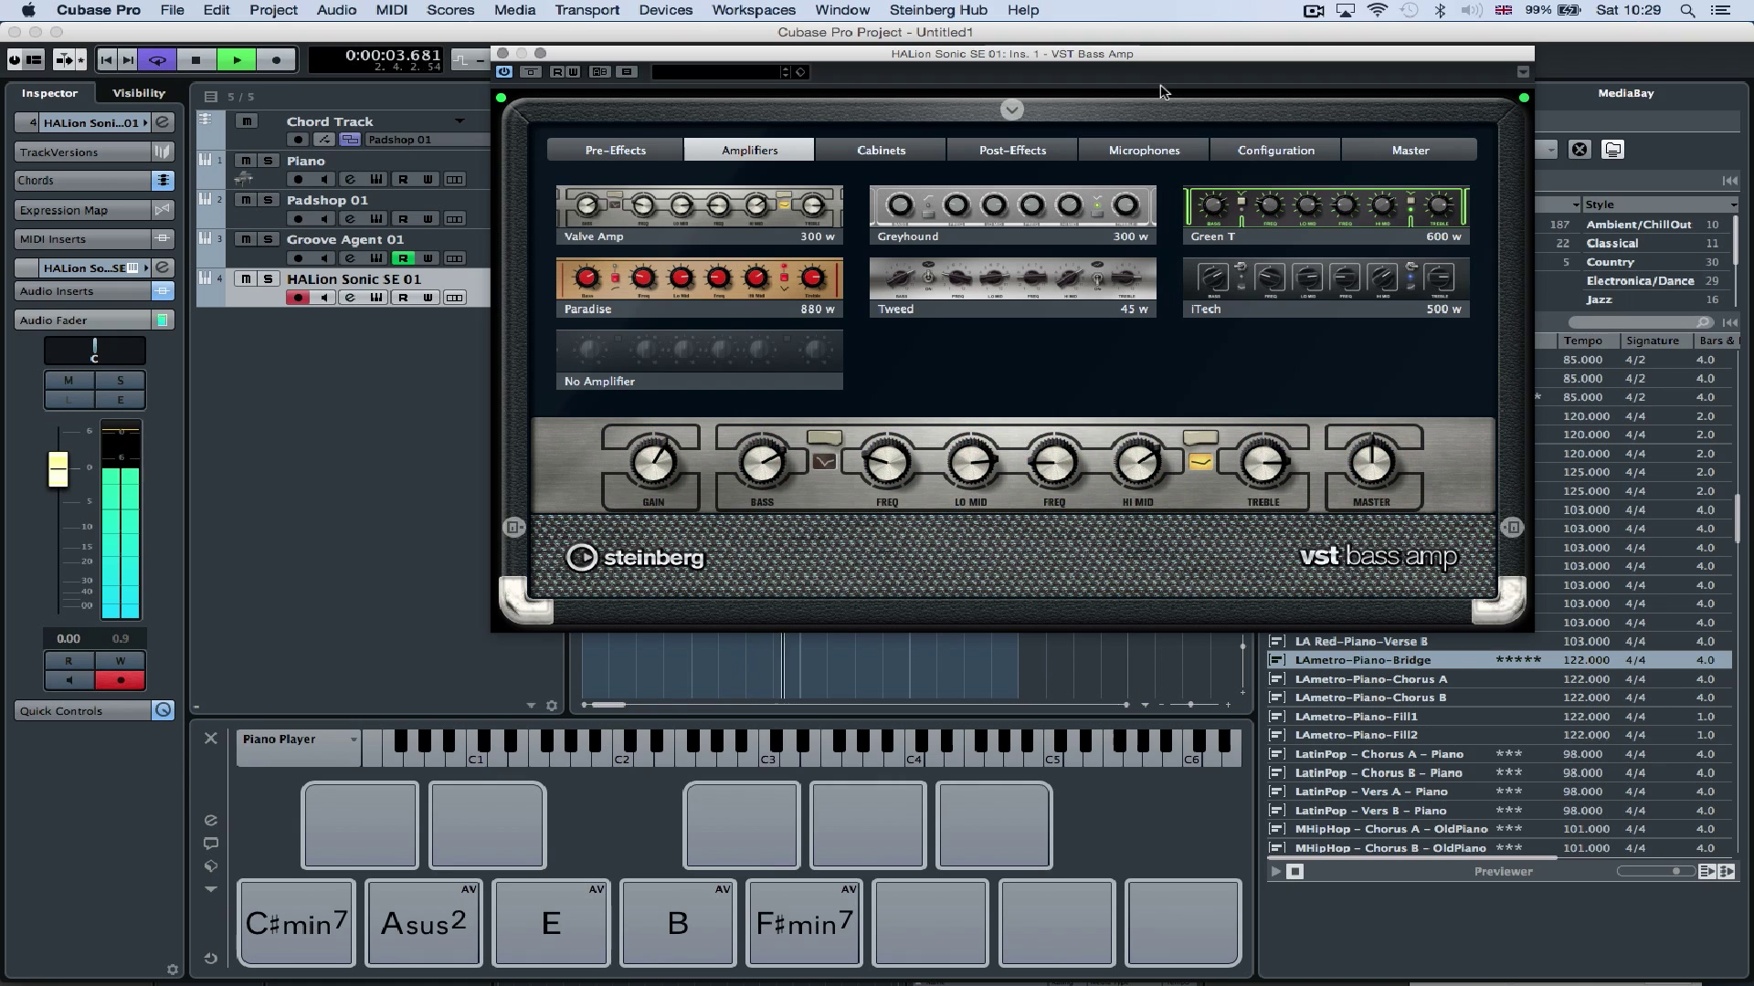
click(978, 151)
click(980, 284)
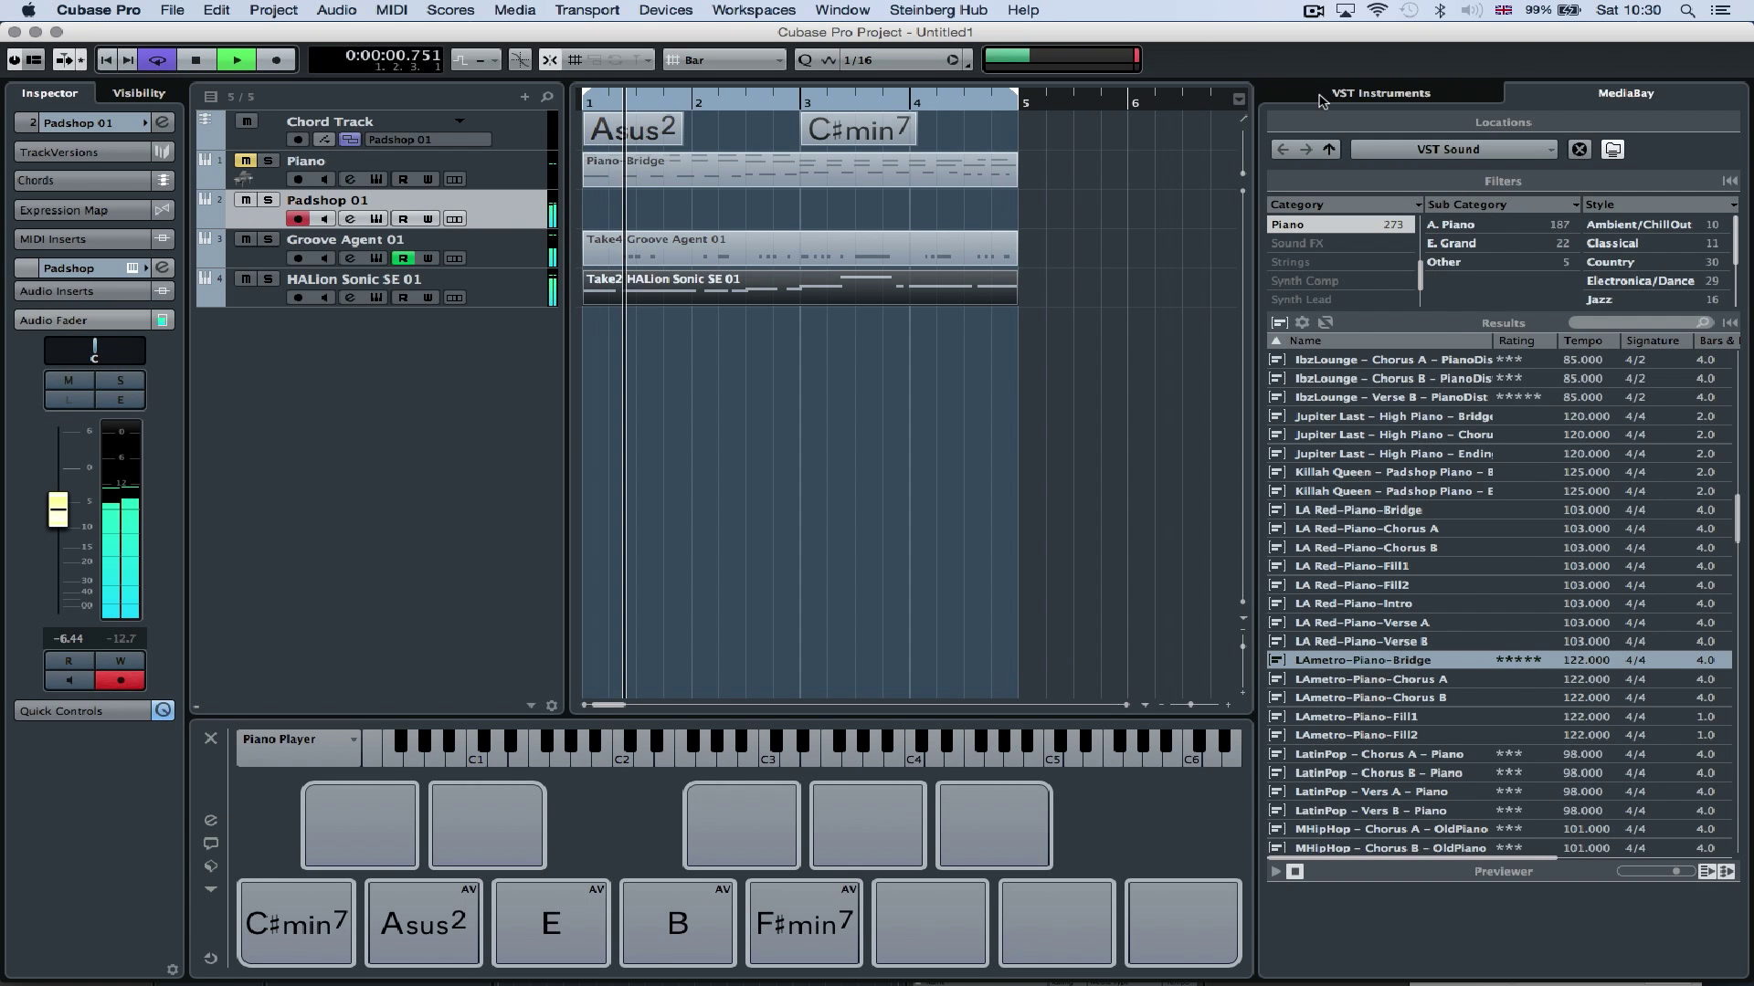
Show the VST Instruments rack with quick controls for Piano, Padshop, Groove Agent and HALion Sonic SE
click(1320, 98)
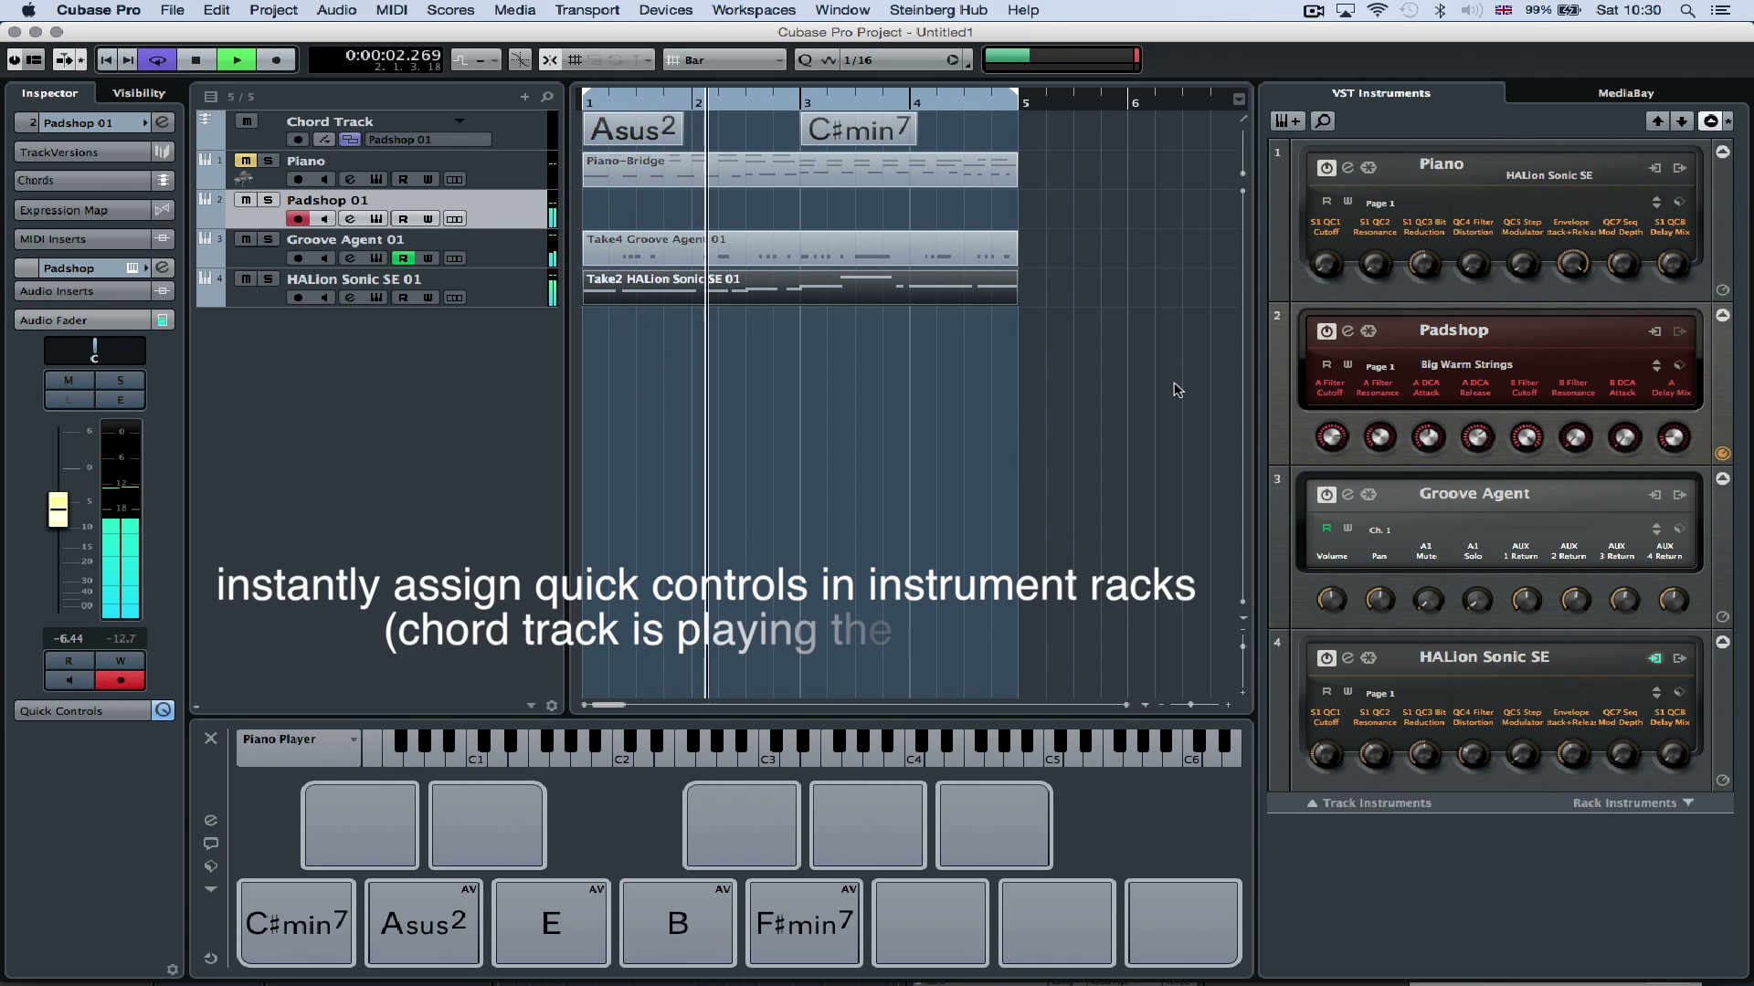